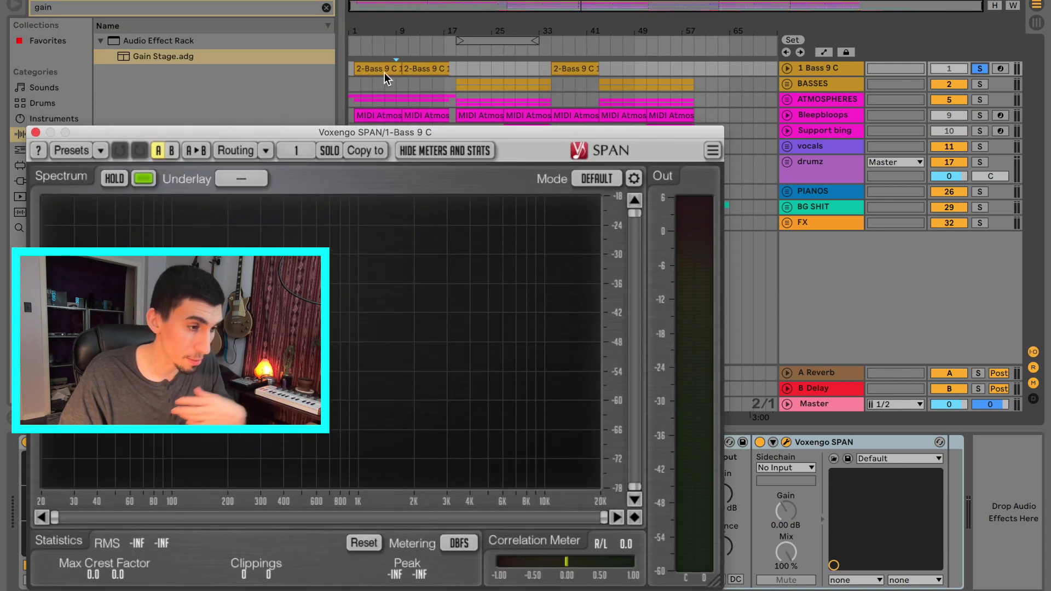
- Loop the Bass 9 C clip starting near bar 34 and play the soloed track to check its level in SPAN
{"action": "left_click", "coordinate": [423, 85]}
{"action": "left_click", "coordinate": [545, 65]}
{"action": "left_click", "coordinate": [521, 41]}
{"action": "left_click_drag", "start_coordinate": [521, 41], "coordinate": [634, 42]}
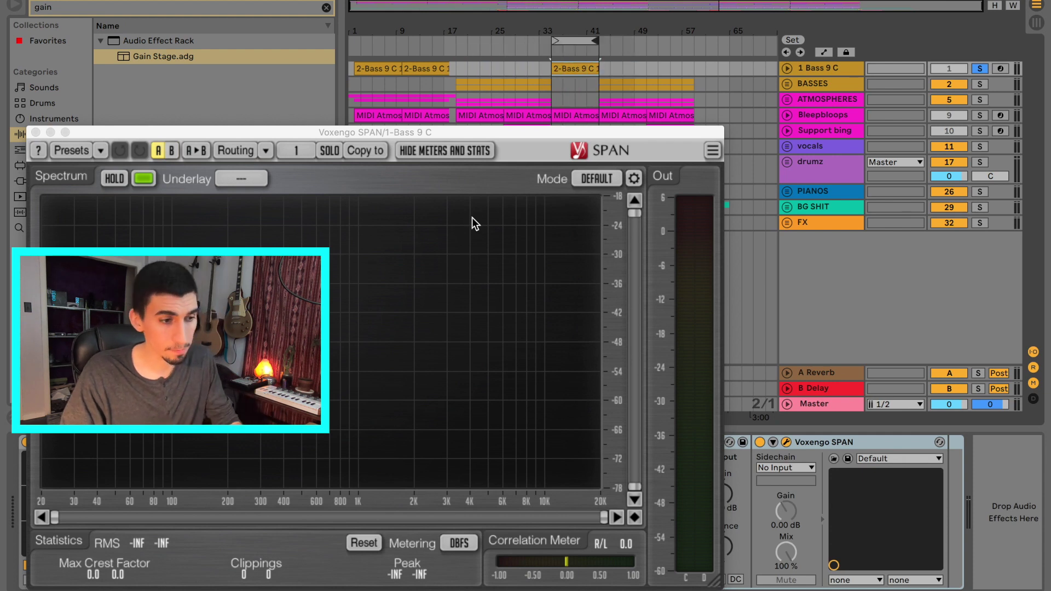
{"action": "key", "text": "space"}
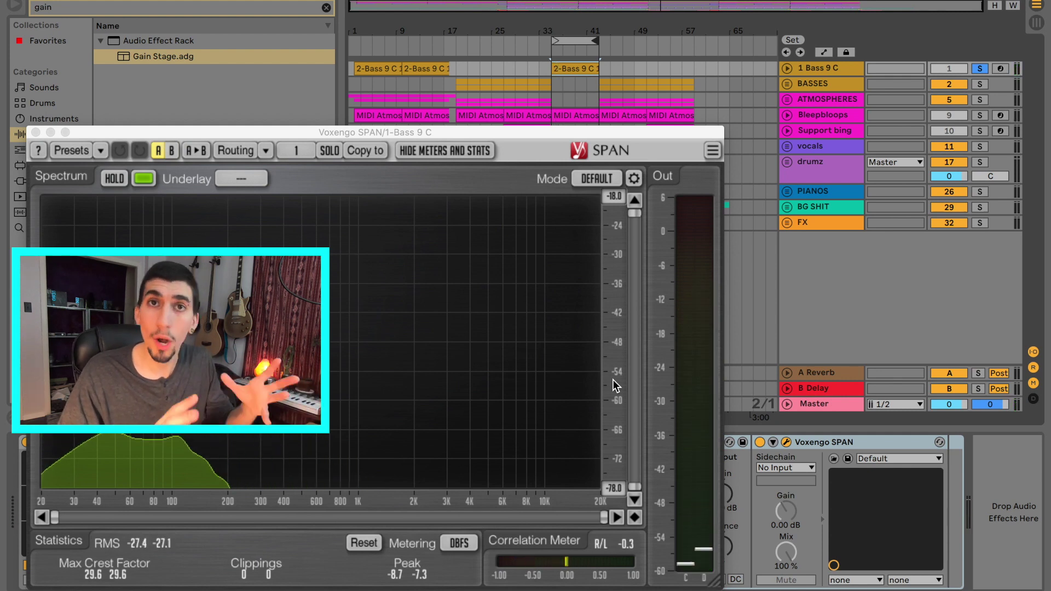
{"action": "left_click_drag", "start_coordinate": [659, 135], "coordinate": [506, 104]}
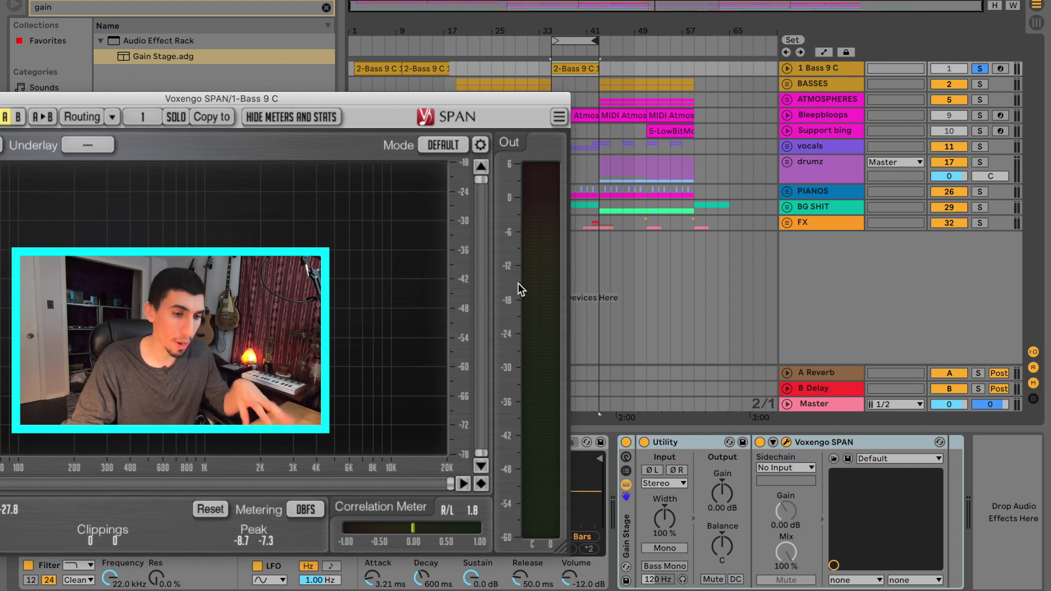
{"action": "key", "text": "space"}
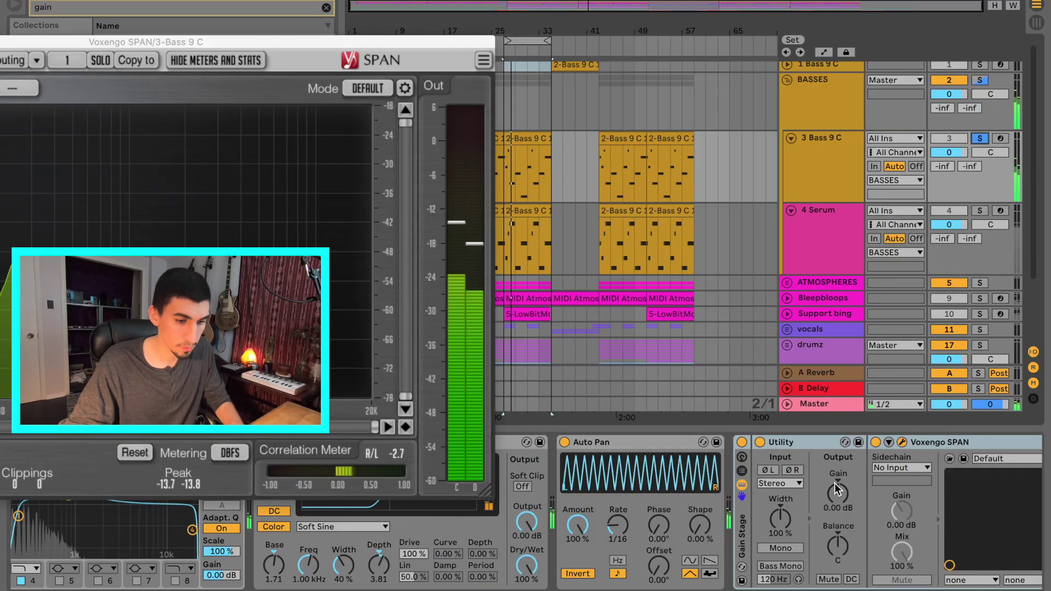
- Set the Gain Stage Utility gain on the 3 Bass 9 C track to -5.56 dB and select the Serum track
{"action": "left_click", "coordinate": [836, 490]}
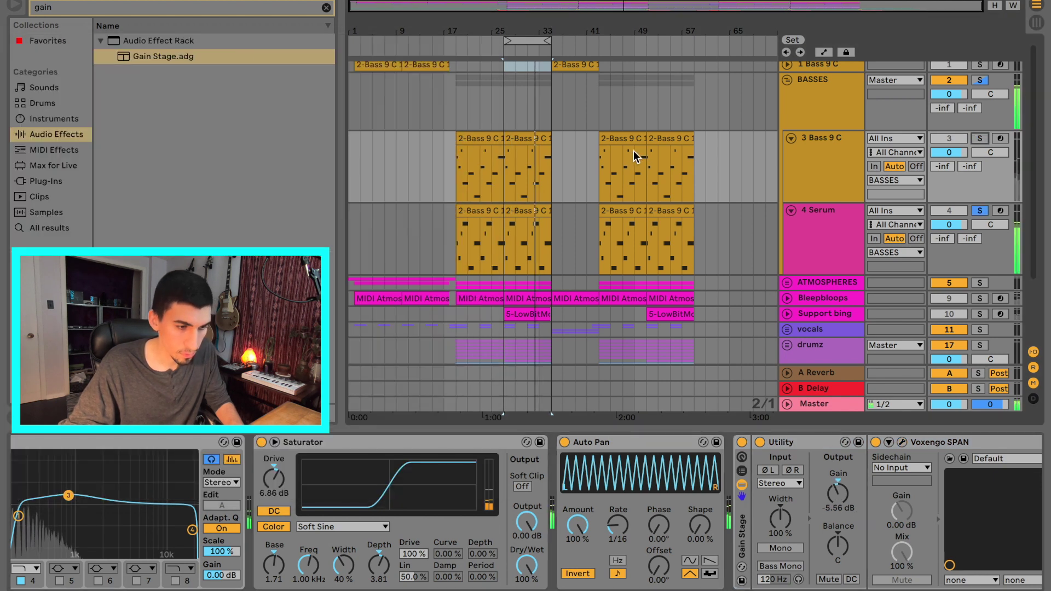
{"action": "left_click", "coordinate": [816, 236]}
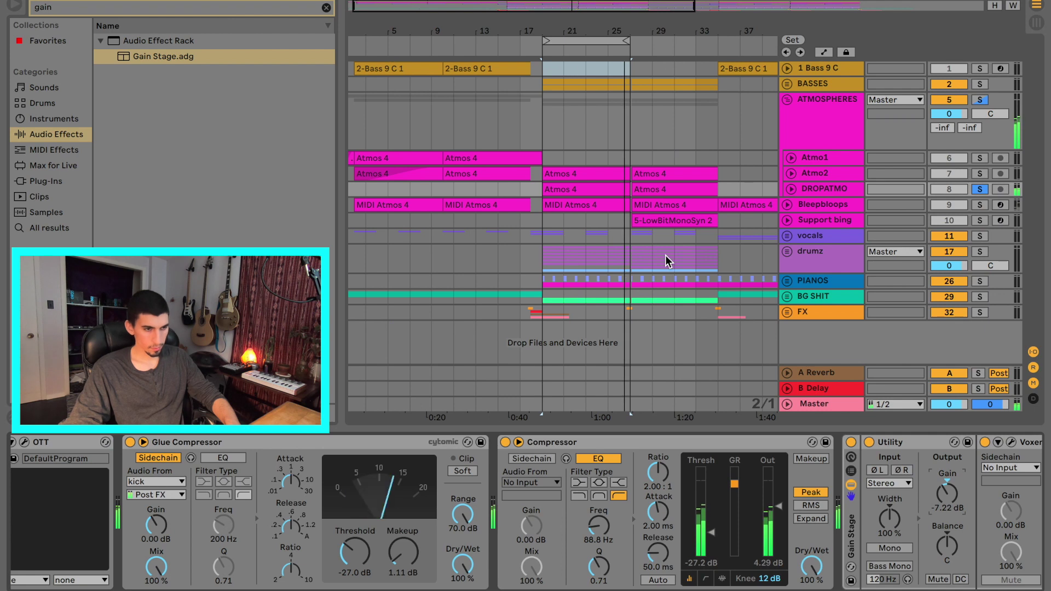
- Solo the Bleepbloops track, add the Gain Stage rack to the end of its chain and lower the rack's Utility gain
{"action": "left_click", "coordinate": [979, 204]}
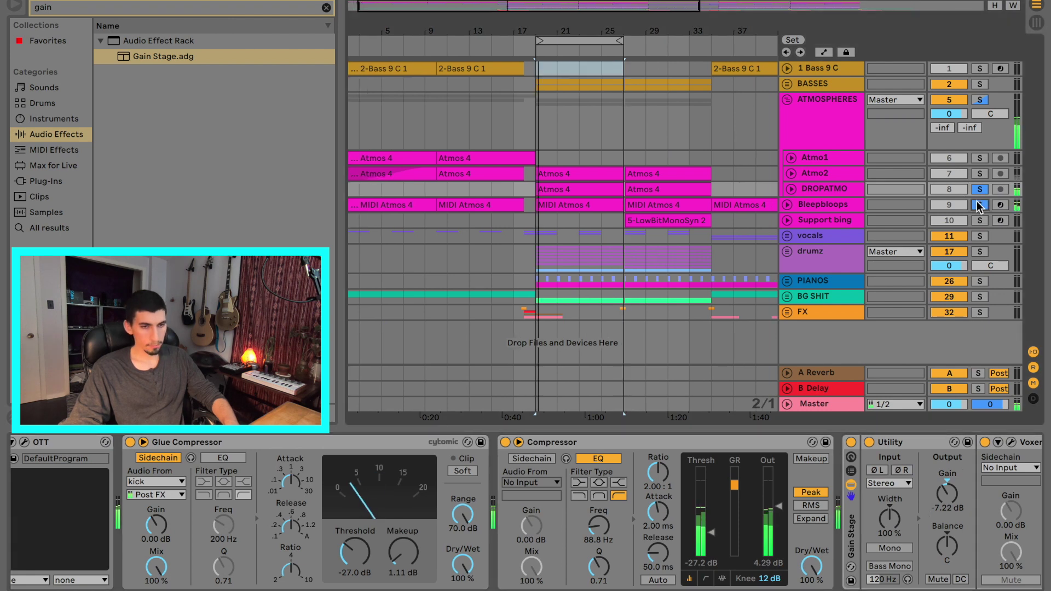
{"action": "left_click", "coordinate": [809, 209]}
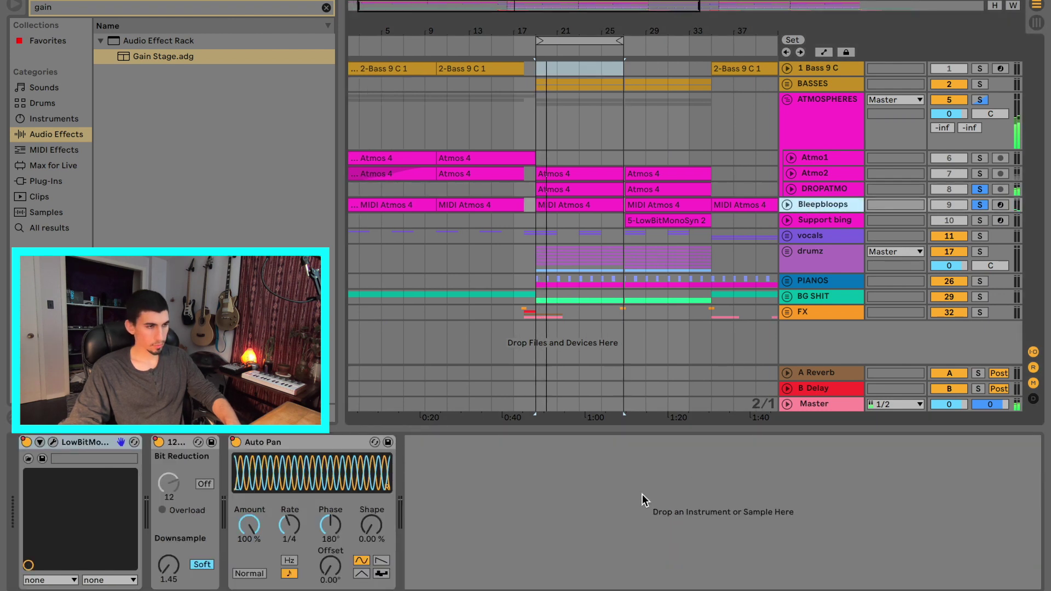
{"action": "left_click", "coordinate": [137, 59]}
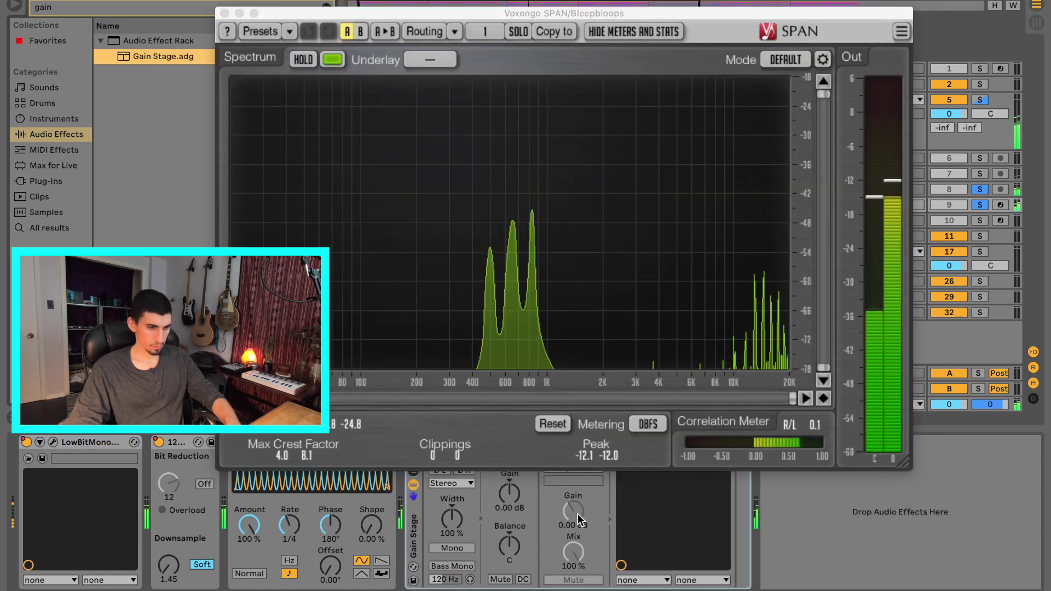
{"action": "left_click_drag", "start_coordinate": [509, 494], "coordinate": [509, 502]}
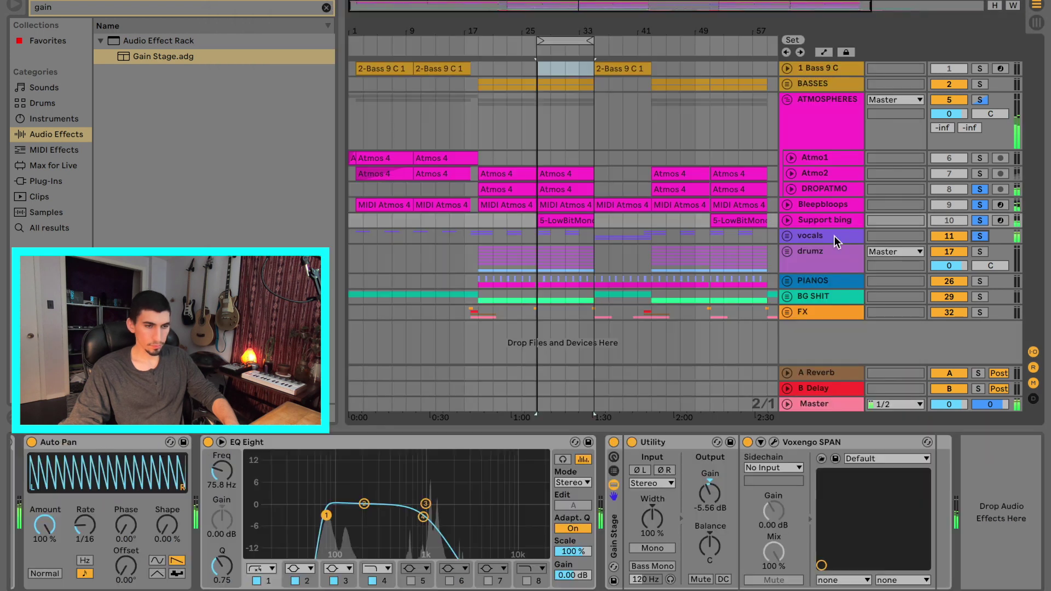
- Unfold the vocals group, set its Utility gain to -12.2 dB and fold the group again
{"action": "left_click", "coordinate": [787, 236]}
{"action": "scroll", "coordinate": [708, 324], "scroll_direction": "down", "scroll_amount": 4}
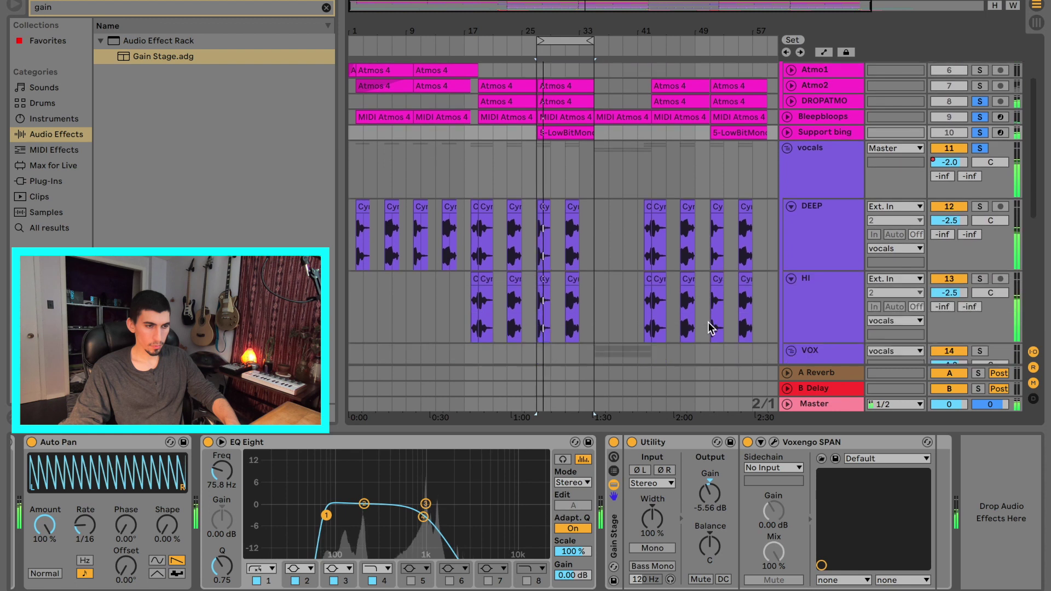
{"action": "scroll", "coordinate": [708, 329], "scroll_direction": "left", "scroll_amount": 1}
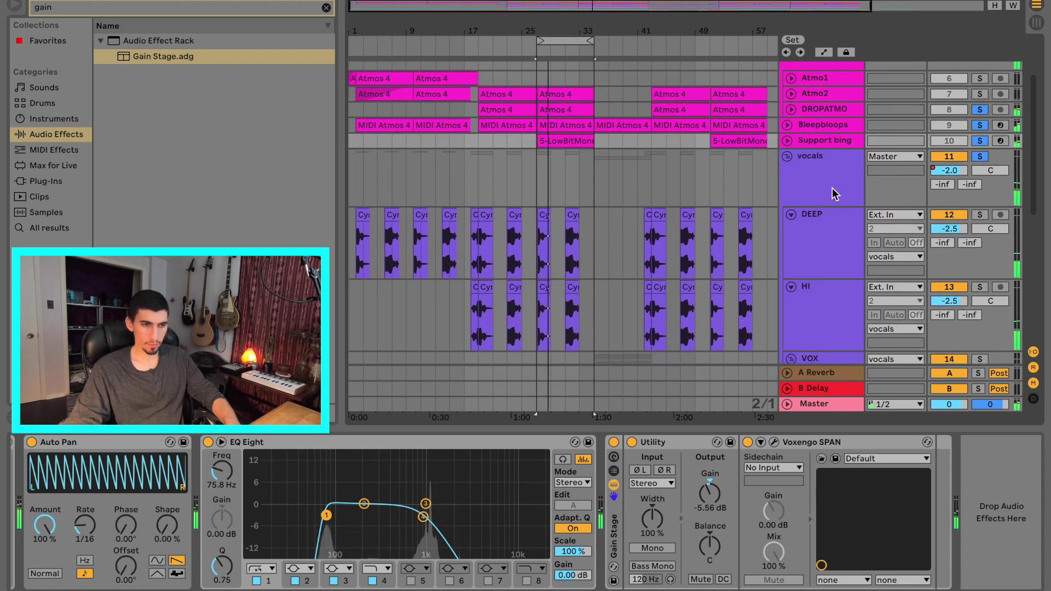
{"action": "left_click", "coordinate": [815, 181]}
{"action": "left_click", "coordinate": [787, 157]}
- Set the Gain Stage Utility gain on the snare track in the drumz group to -10.6 dB
{"action": "scroll", "coordinate": [806, 289], "scroll_direction": "down", "scroll_amount": 3}
{"action": "left_click", "coordinate": [806, 289]}
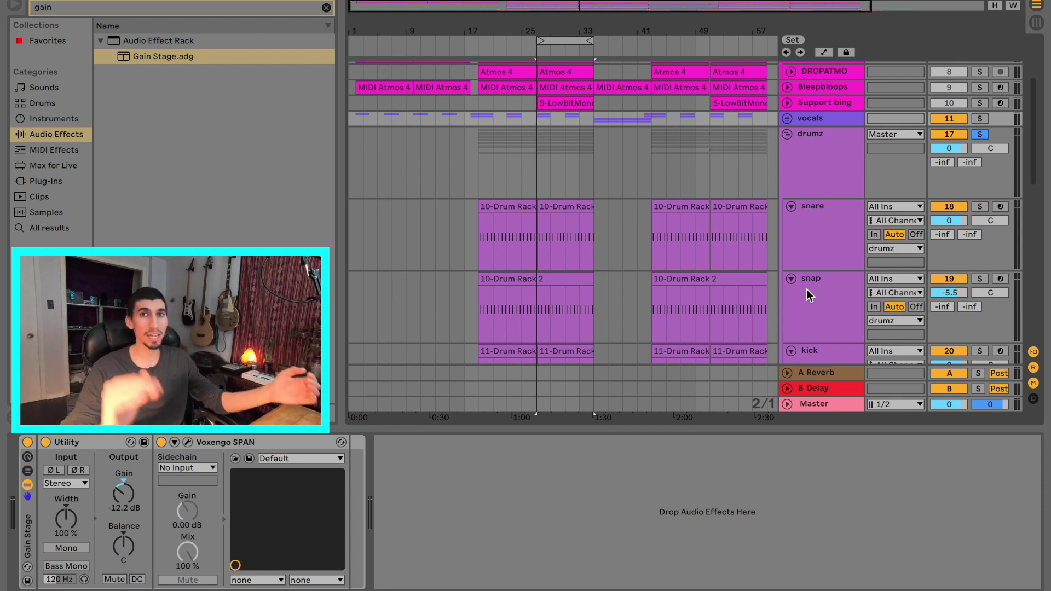
{"action": "left_click", "coordinate": [606, 242]}
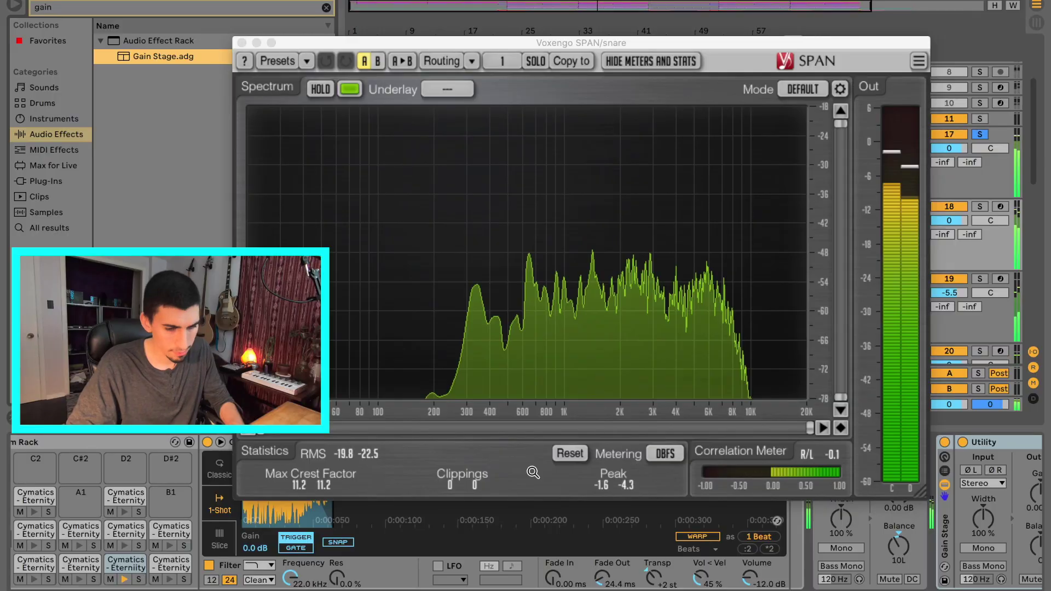
{"action": "scroll", "coordinate": [756, 519], "scroll_direction": "right", "scroll_amount": 5}
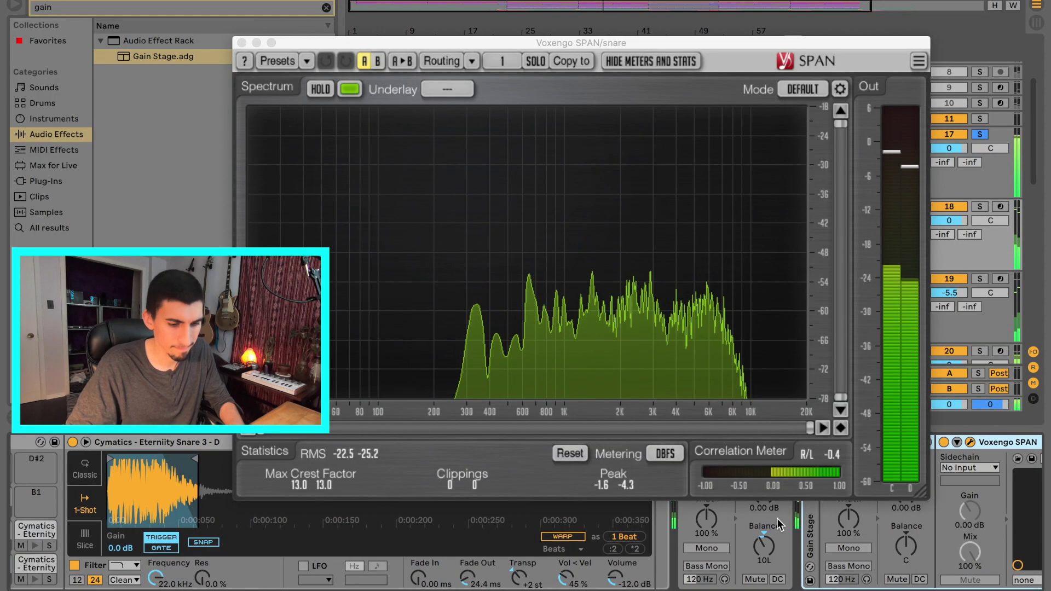
{"action": "scroll", "coordinate": [755, 518], "scroll_direction": "left", "scroll_amount": 3}
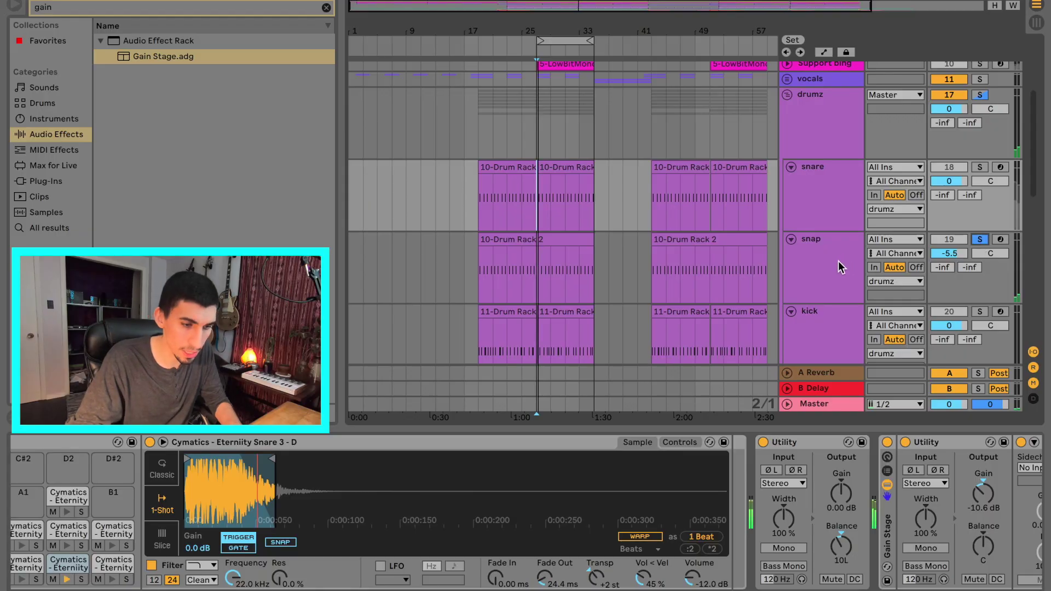
- Add the Gain Stage rack to the snap track and set the kick track's Utility gain to -8.89 dB
{"action": "left_click", "coordinate": [838, 261]}
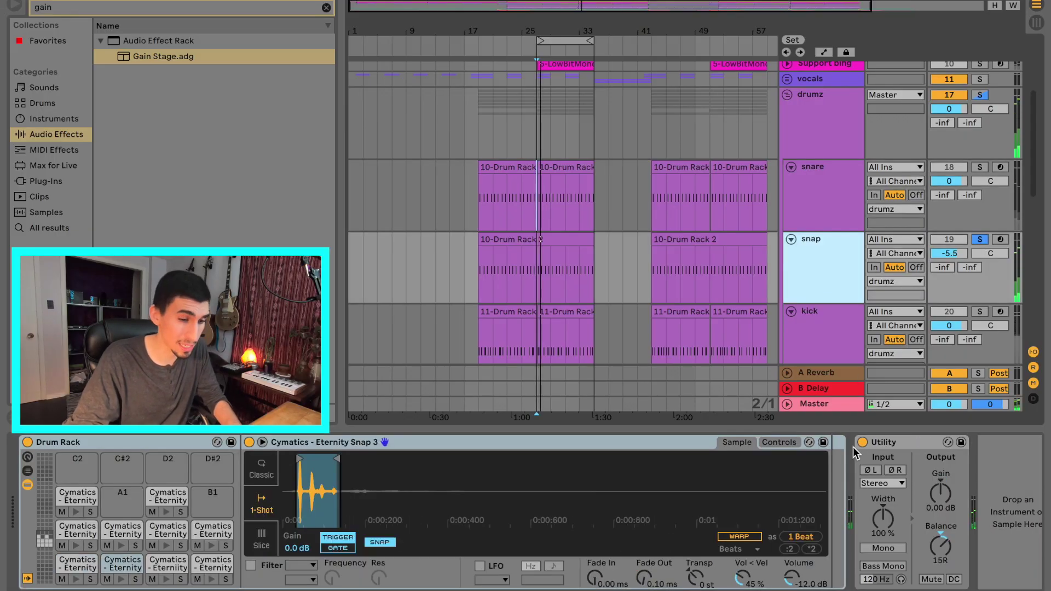
{"action": "double_click", "coordinate": [142, 56]}
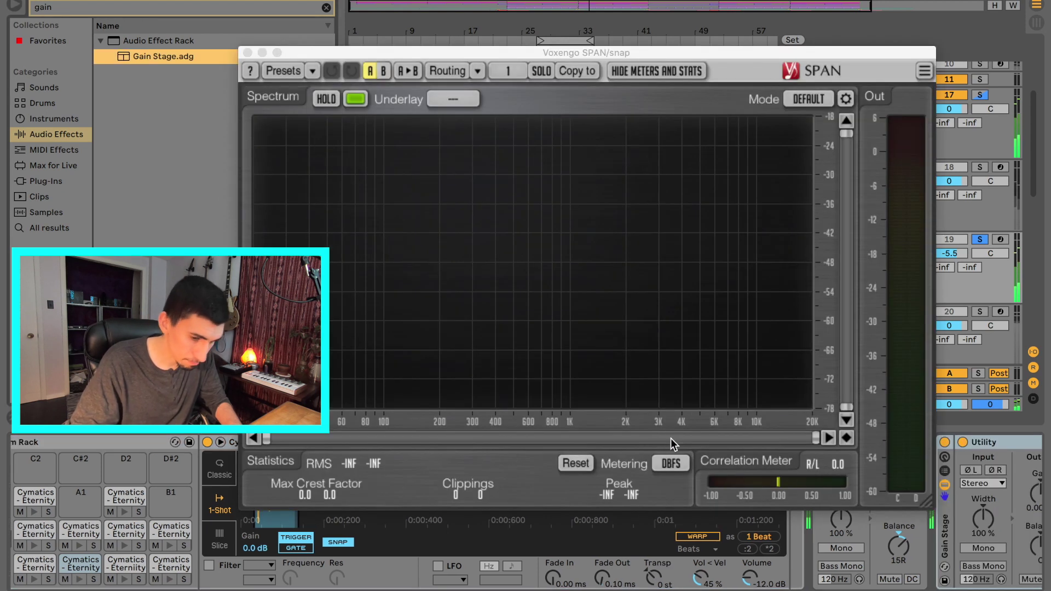
{"action": "left_click", "coordinate": [961, 531]}
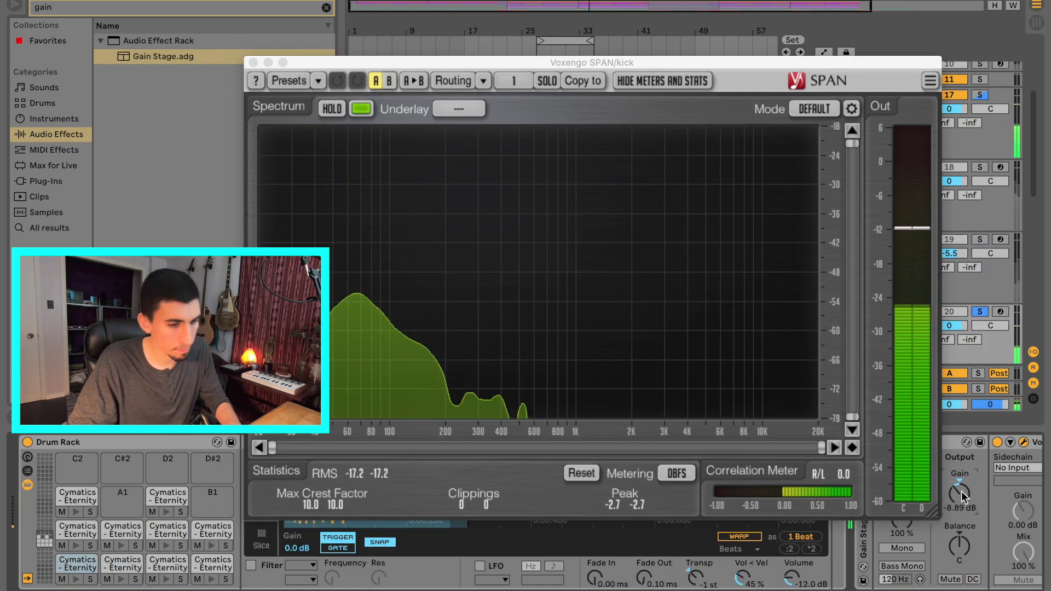
{"action": "left_click", "coordinate": [253, 63]}
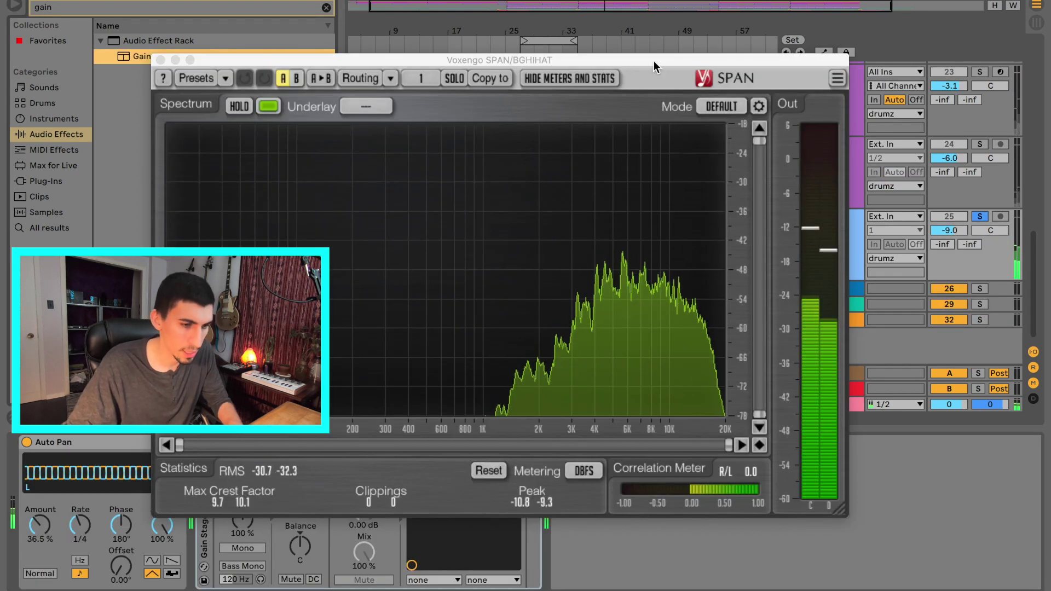
- Set the BGHIHAT track's Utility gain to -6.67 dB and open the drumz group's Glue Compressor threshold for adjustment
{"action": "left_click_drag", "start_coordinate": [654, 61], "coordinate": [266, 23]}
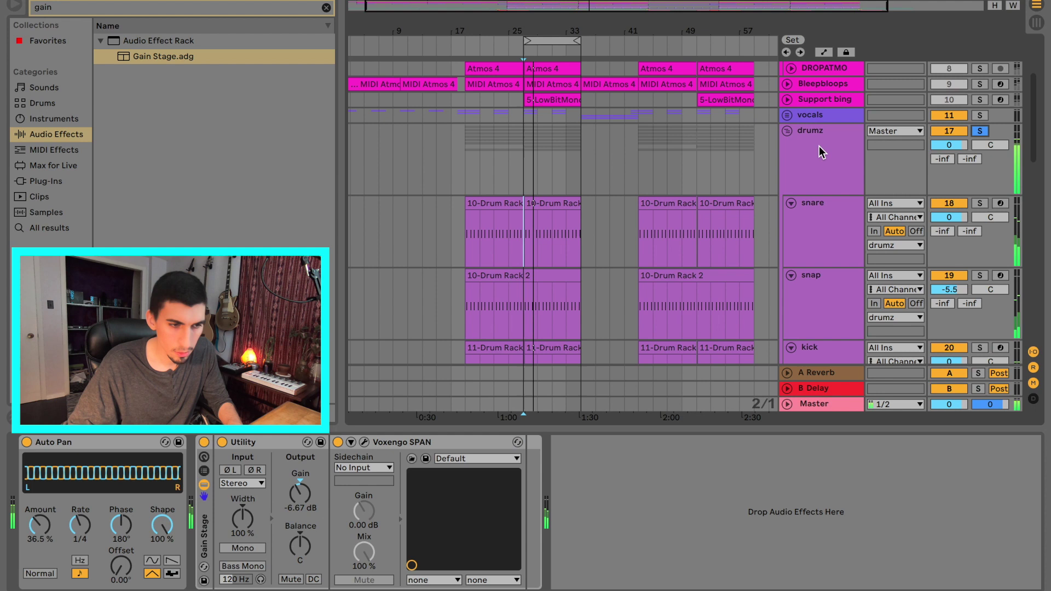
{"action": "left_click", "coordinate": [819, 146]}
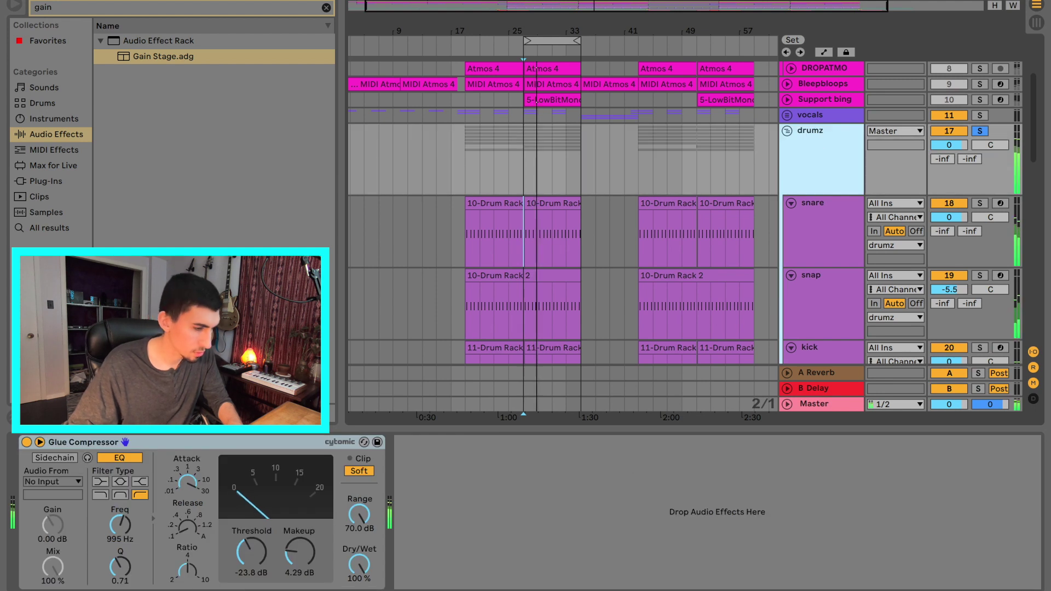
{"action": "left_click", "coordinate": [251, 551]}
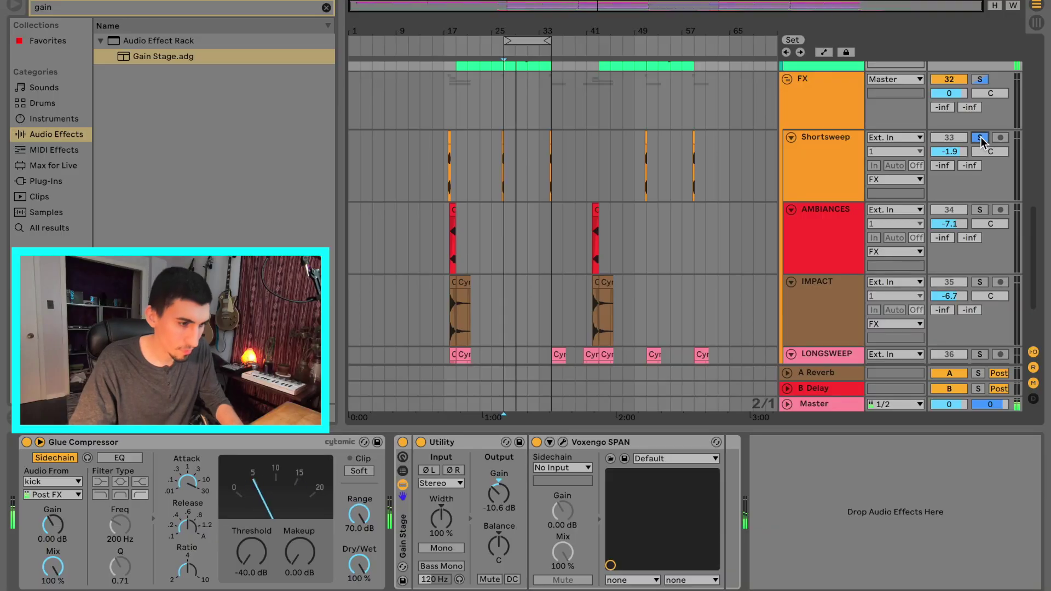
- Select the Shortsweep track for a level check and examine the track and master levels in the Session view mixer
{"action": "left_click", "coordinate": [817, 180]}
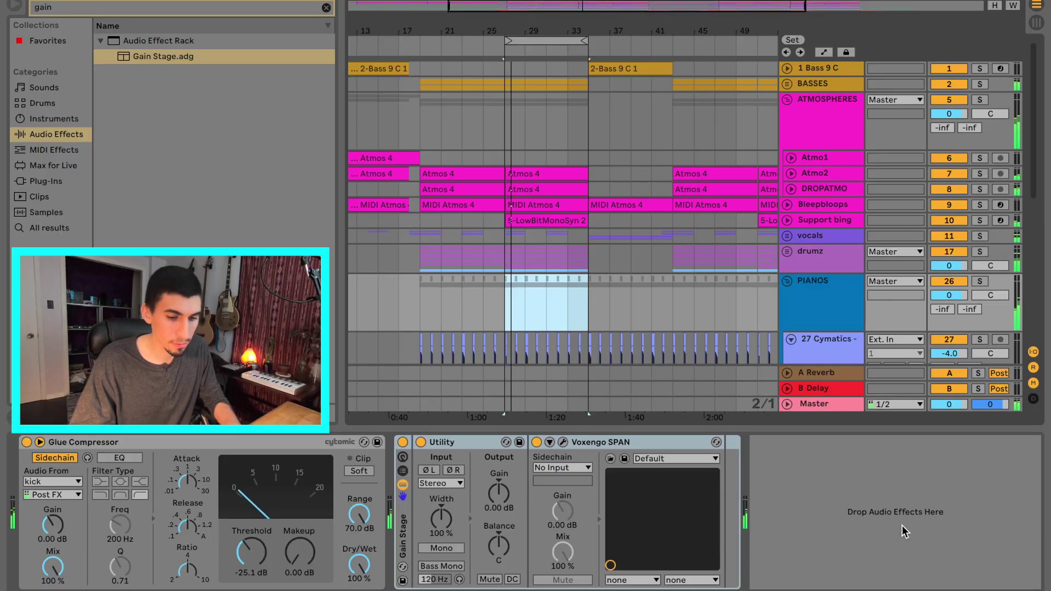
{"action": "key", "text": "Tab"}
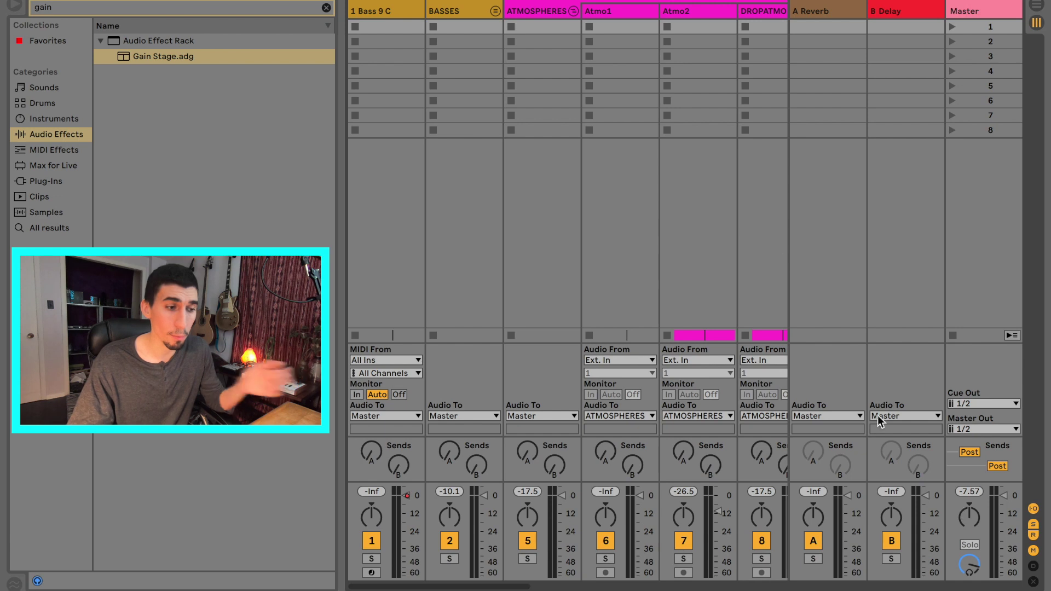
{"action": "key", "text": "Tab"}
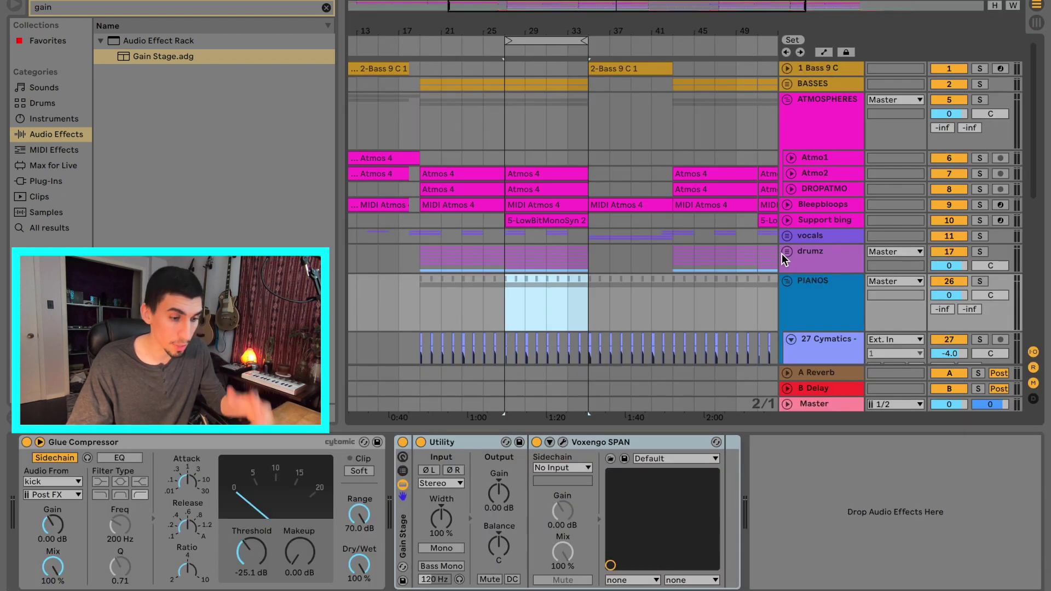
- Fold the PIANOS, BG SHIT and ATMOSPHERES groups in the arrangement
{"action": "scroll", "coordinate": [464, 238], "scroll_direction": "left", "scroll_amount": 3}
{"action": "left_click", "coordinate": [437, 277]}
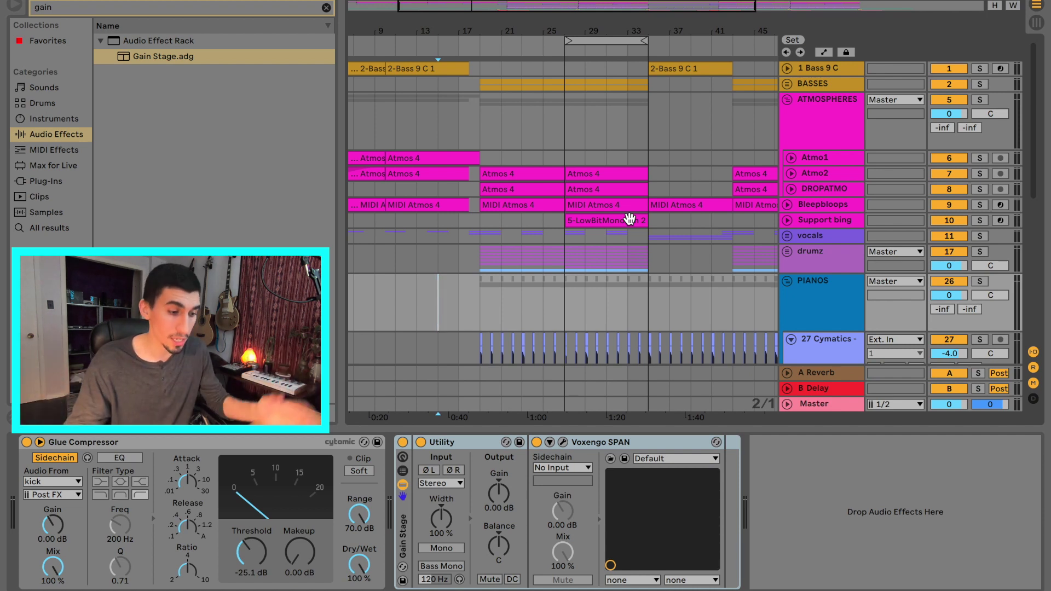
{"action": "scroll", "coordinate": [625, 285], "scroll_direction": "down", "scroll_amount": 5}
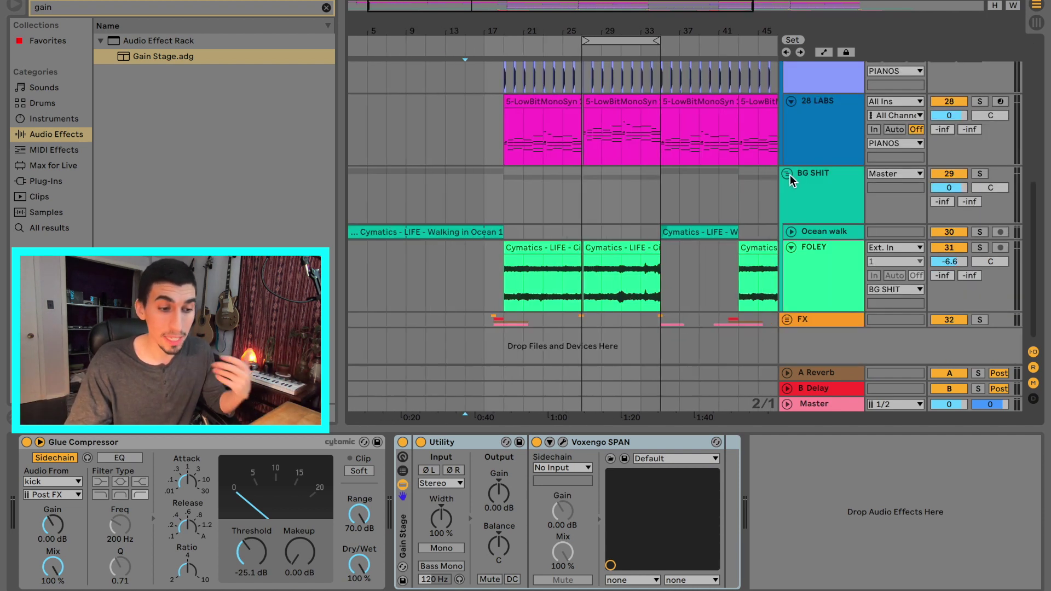
{"action": "left_click", "coordinate": [787, 174]}
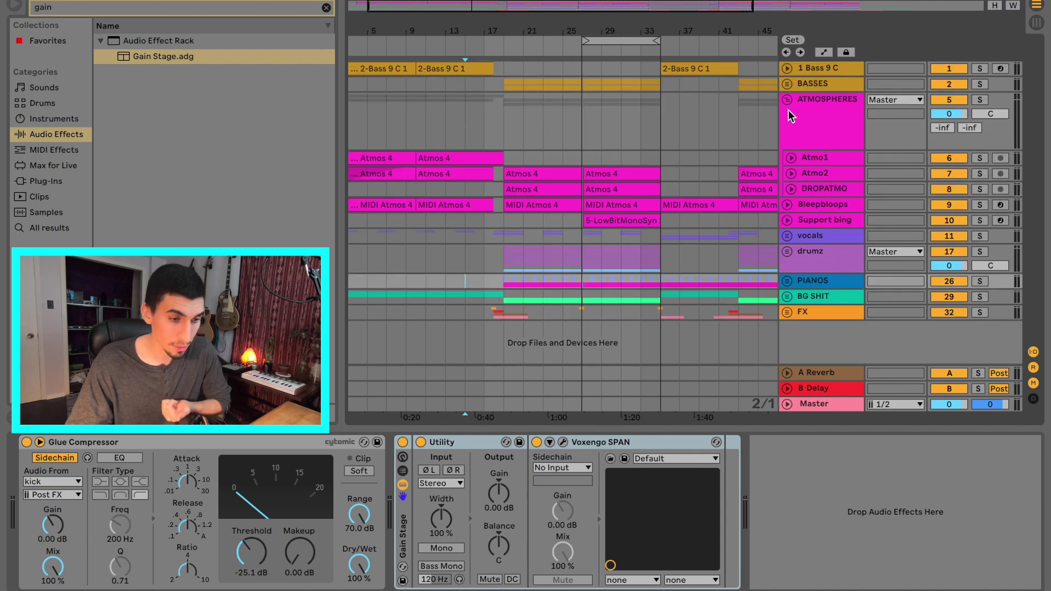
{"action": "left_click", "coordinate": [787, 100]}
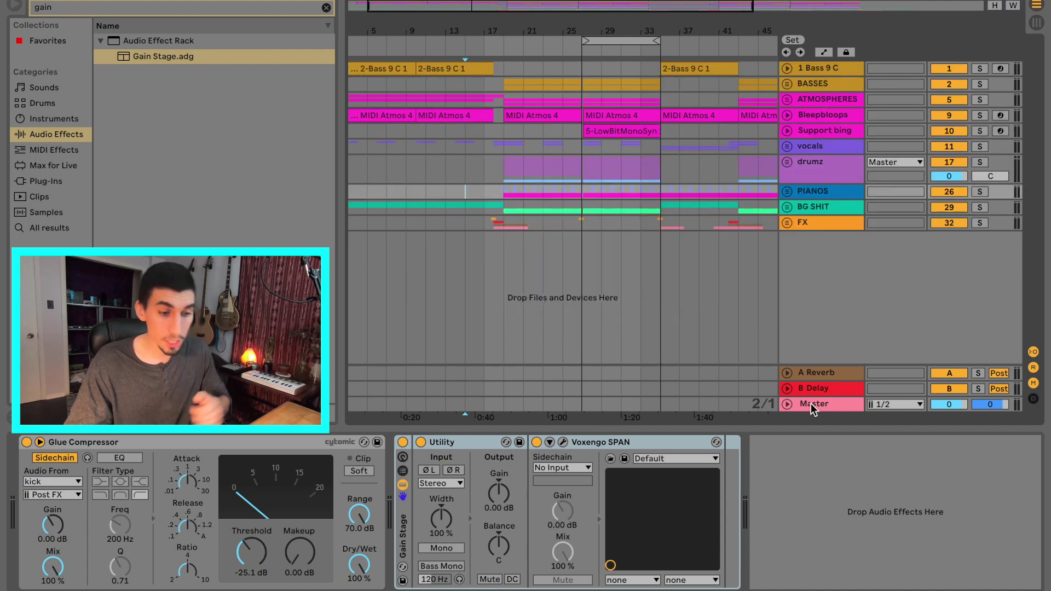
- Search the audio effects for "bill" and add the Billy's Simple Master rack to the Master track
{"action": "left_click", "coordinate": [810, 404]}
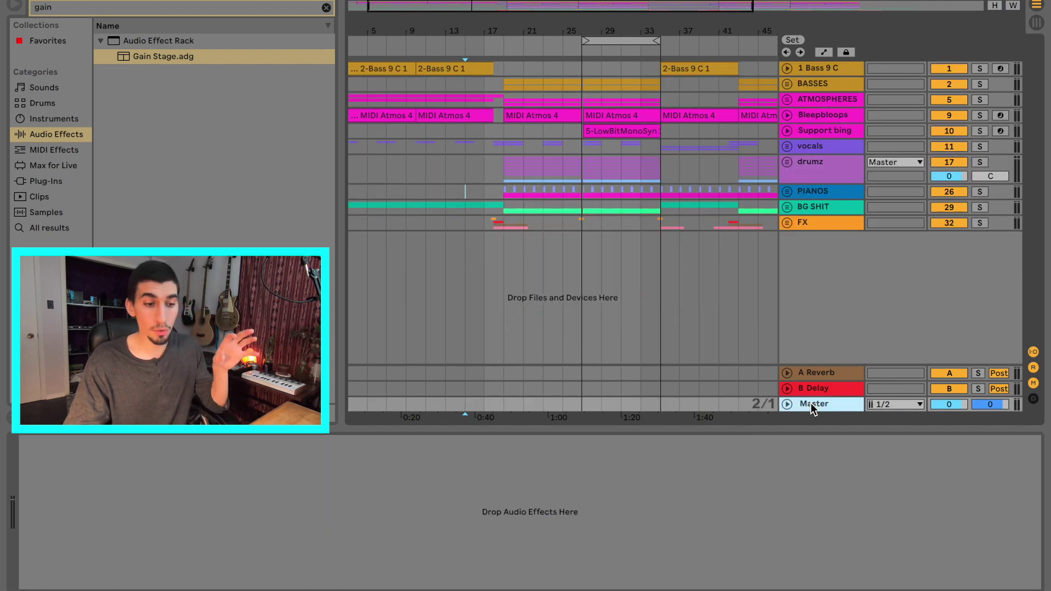
{"action": "left_click", "coordinate": [113, 11]}
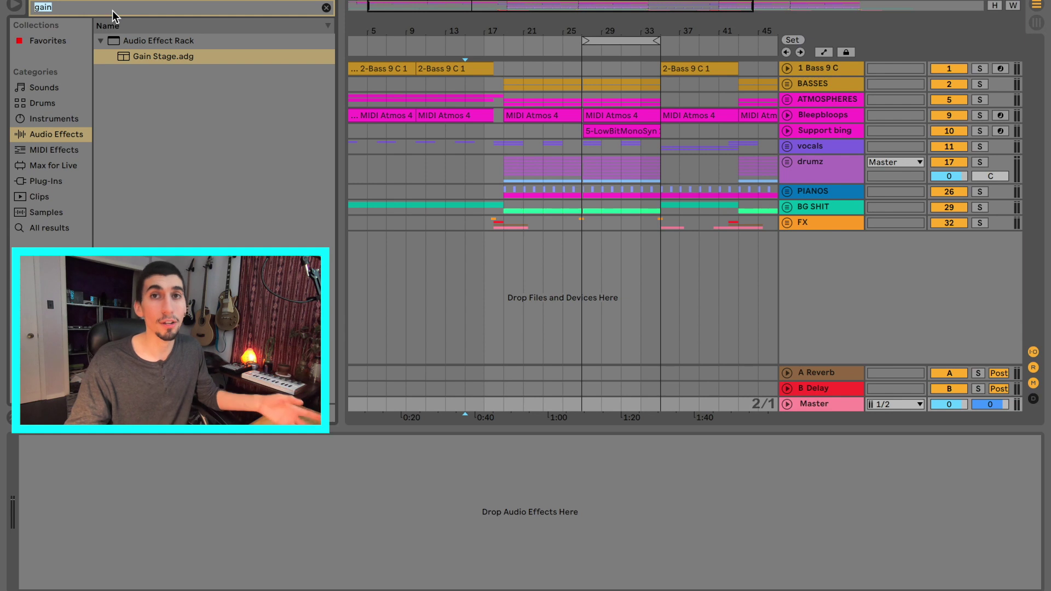
{"action": "type", "text": "bill"}
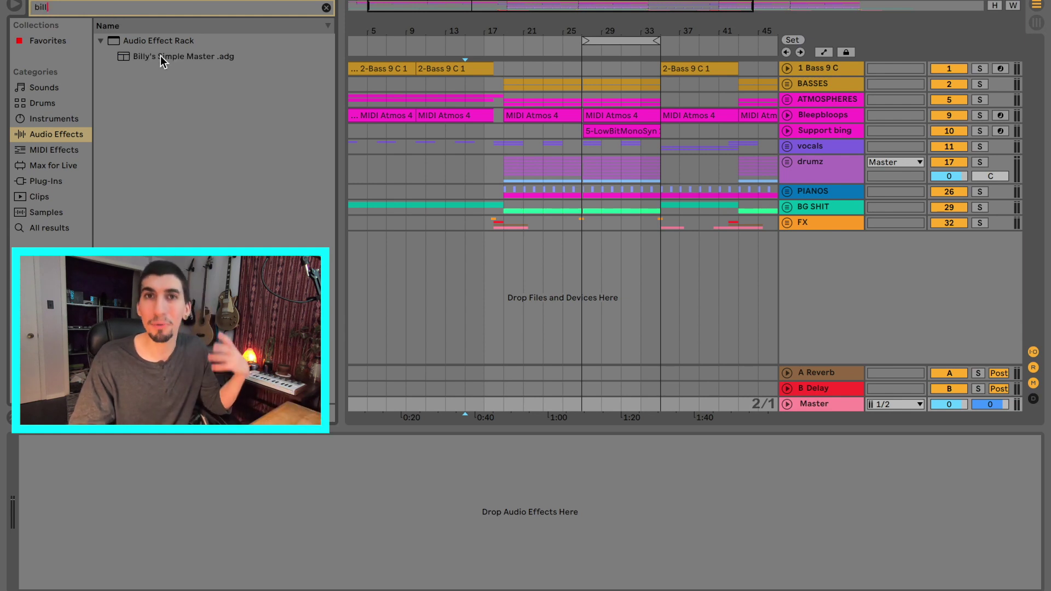
{"action": "left_click", "coordinate": [160, 56]}
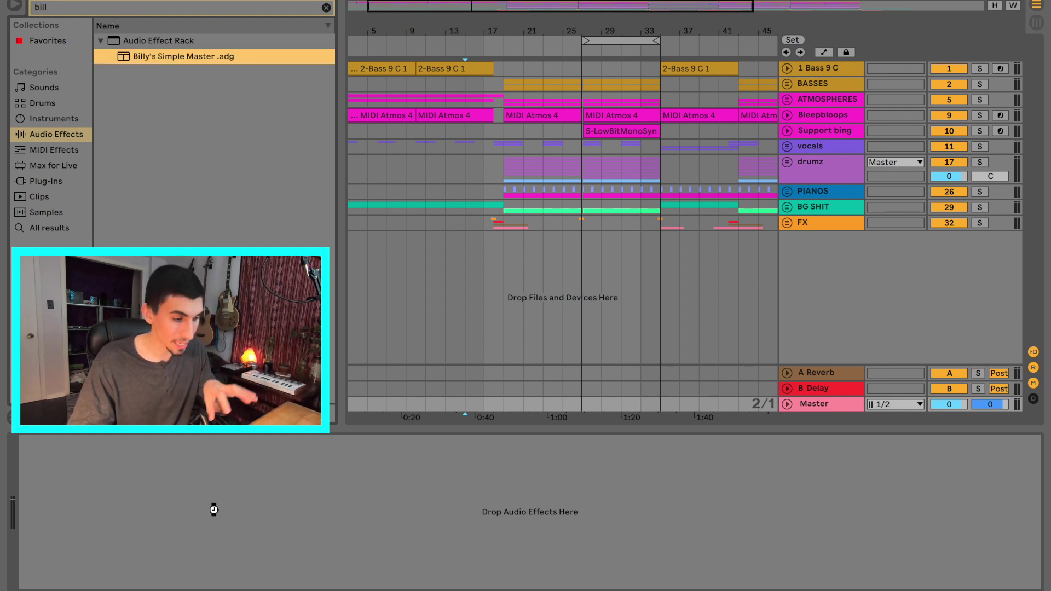
{"action": "left_click_drag", "start_coordinate": [214, 510], "coordinate": [214, 510]}
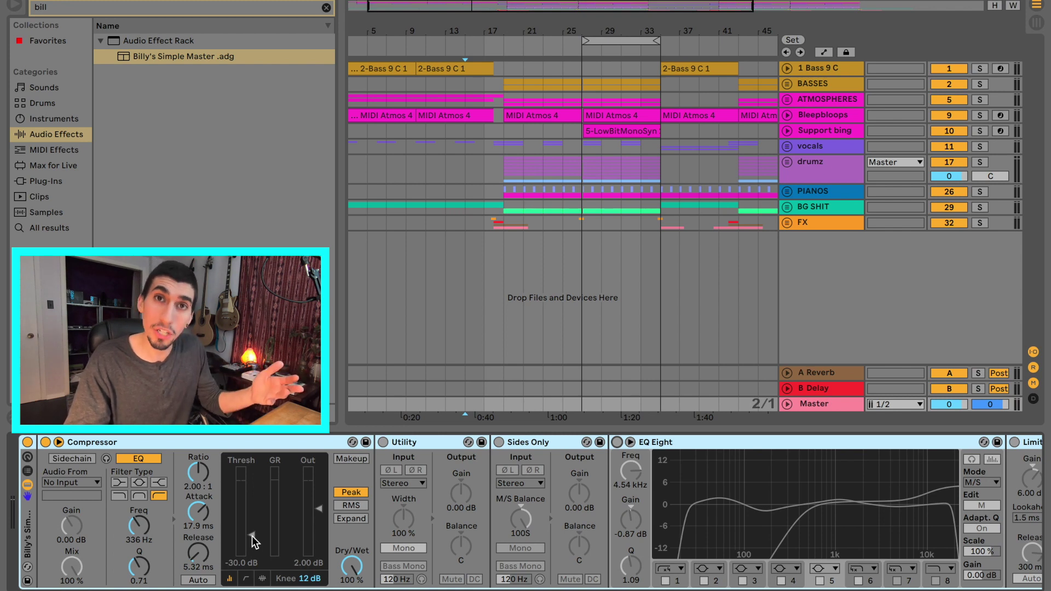
- Raise the Master compressor's threshold to -28.1 dB and look over the remaining devices in the mastering rack
{"action": "left_click_drag", "start_coordinate": [251, 536], "coordinate": [252, 533]}
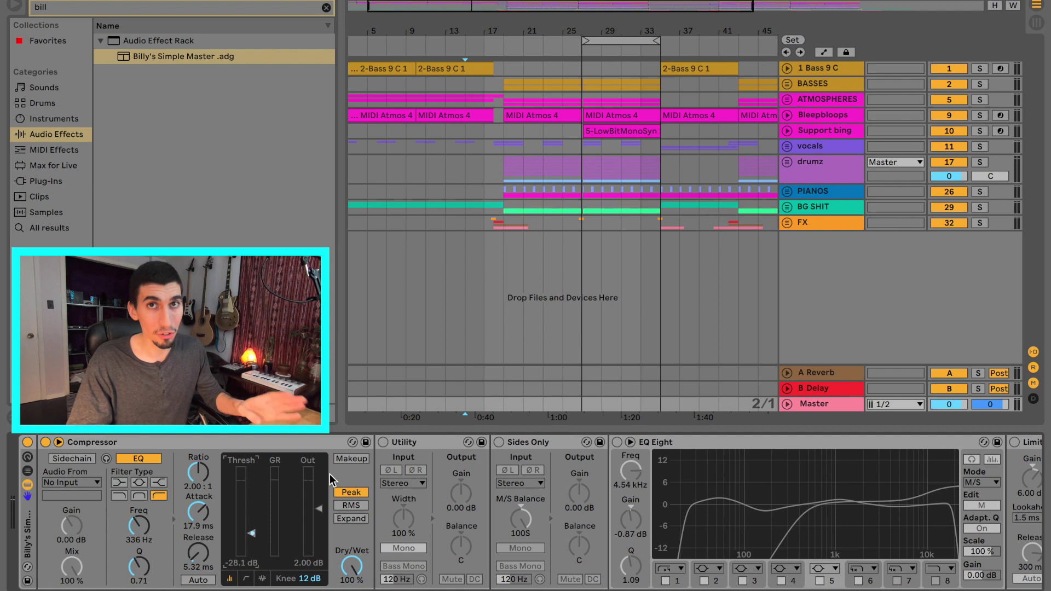
{"action": "left_click", "coordinate": [363, 461]}
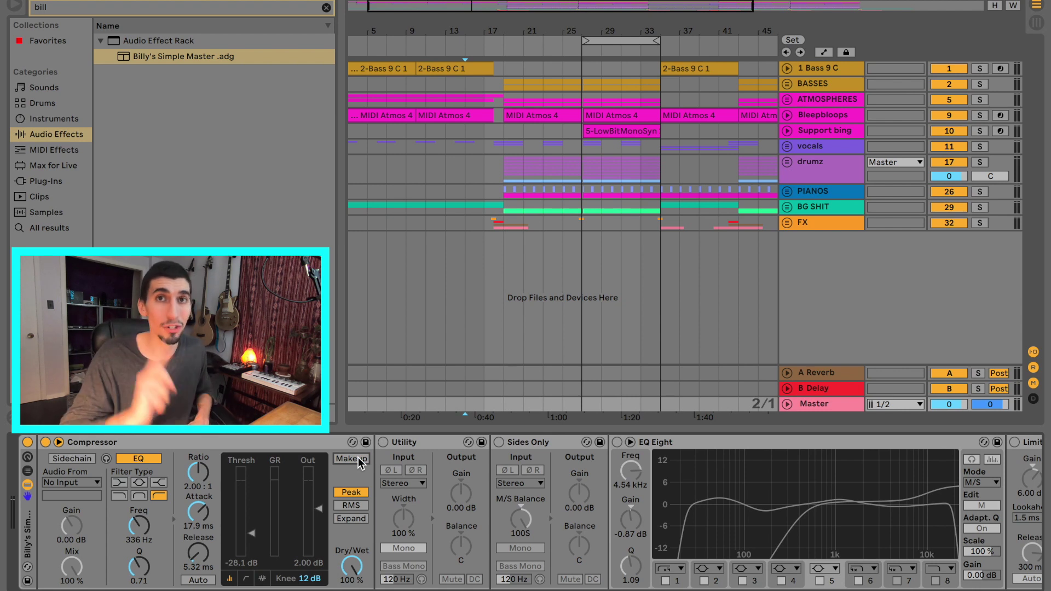
{"action": "scroll", "coordinate": [576, 491], "scroll_direction": "right", "scroll_amount": 5}
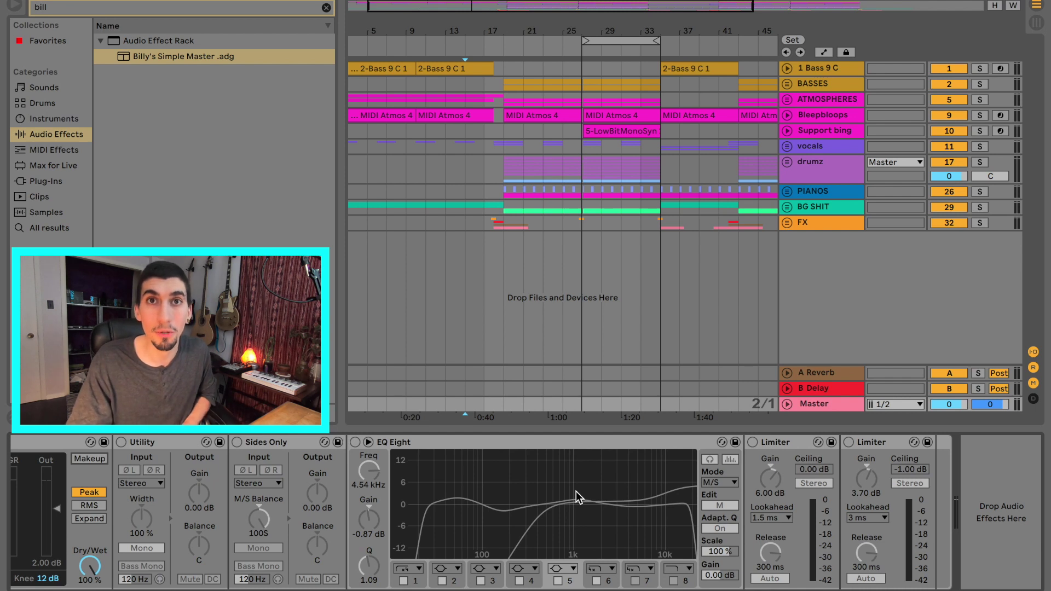
{"action": "scroll", "coordinate": [409, 515], "scroll_direction": "left", "scroll_amount": 5}
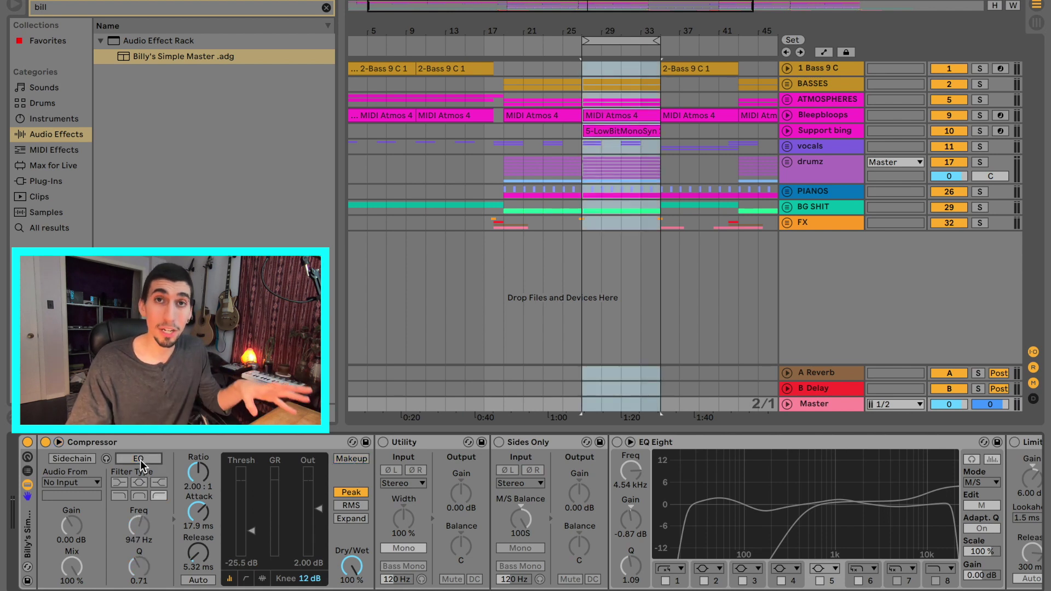
- Switch on the compressor's sidechain EQ and sweep its filter frequency during playback, ending at about 608 Hz
{"action": "left_click", "coordinate": [140, 460]}
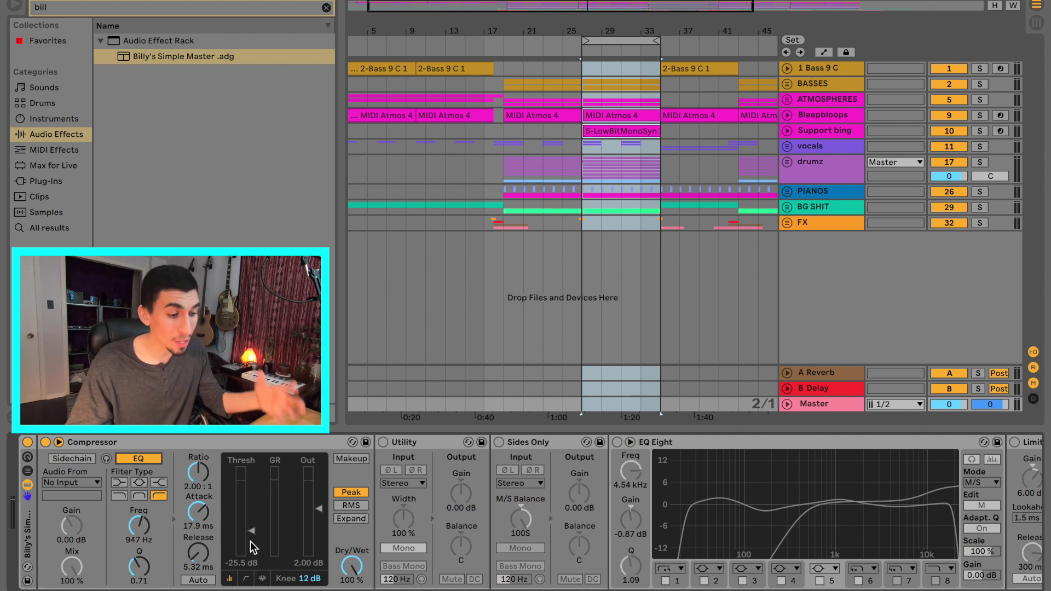
{"action": "left_click", "coordinate": [139, 526]}
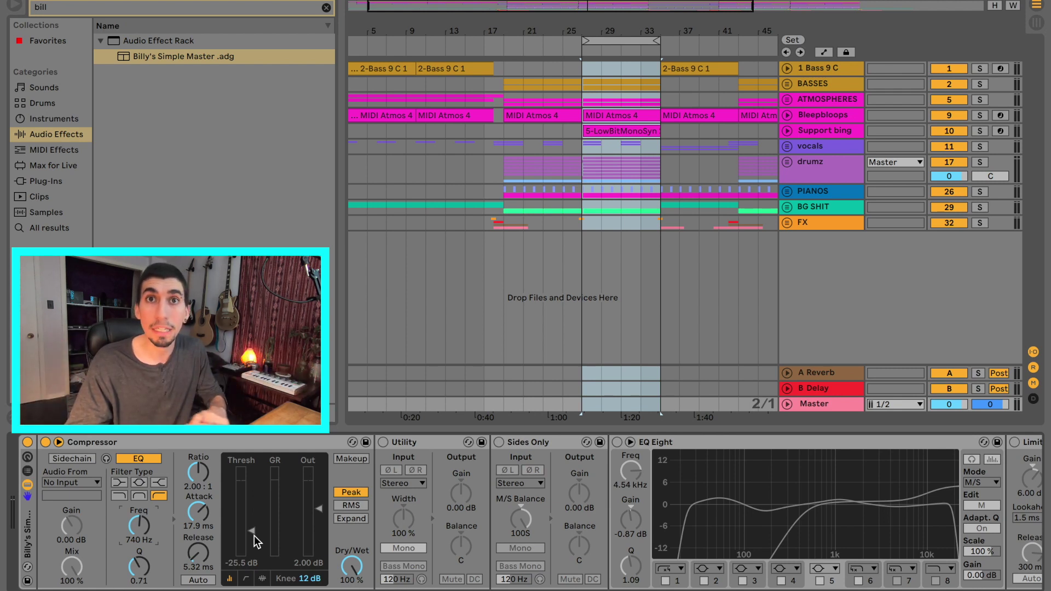
{"action": "key", "text": "space"}
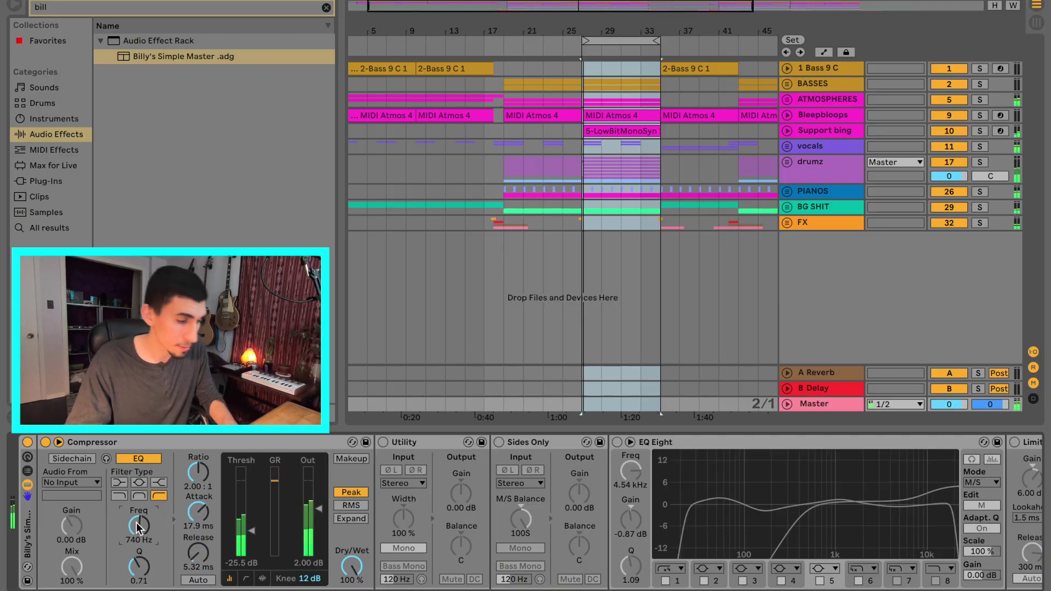
{"action": "left_click_drag", "start_coordinate": [137, 527], "coordinate": [137, 547]}
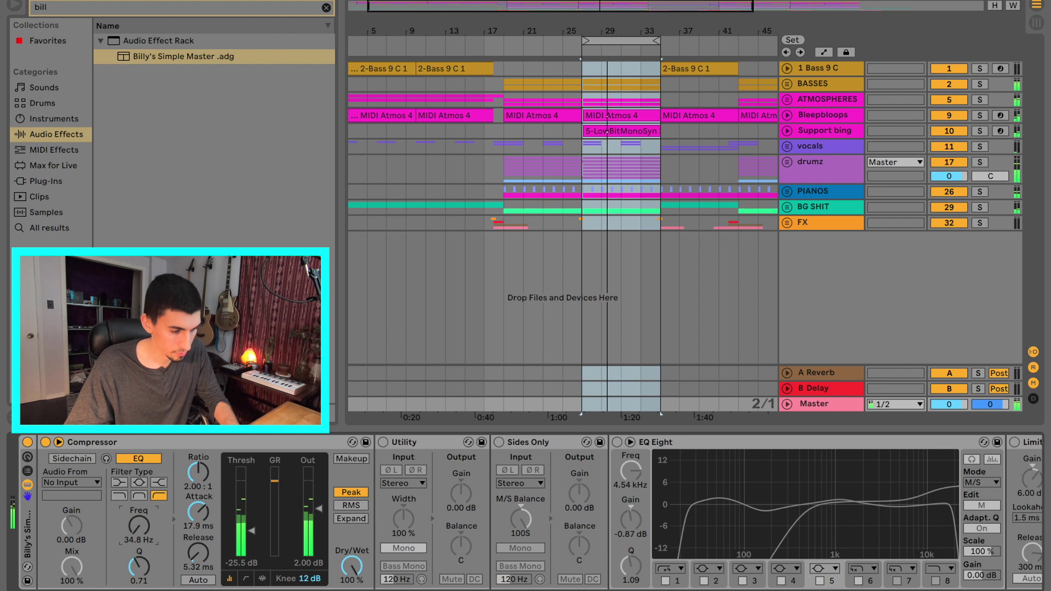
{"action": "left_click_drag", "start_coordinate": [136, 527], "coordinate": [136, 506]}
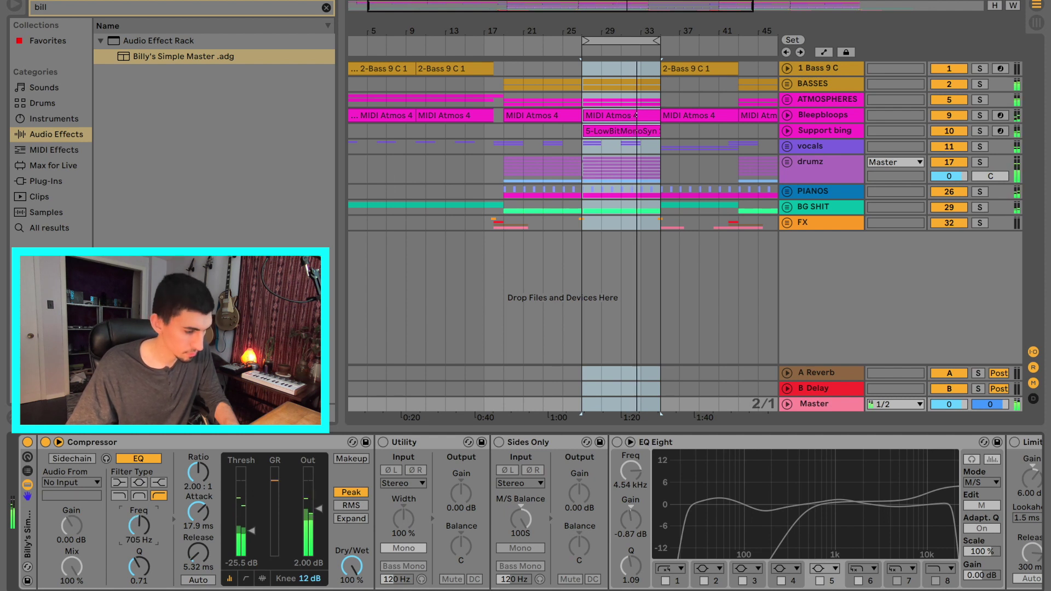
{"action": "left_click_drag", "start_coordinate": [136, 506], "coordinate": [136, 497]}
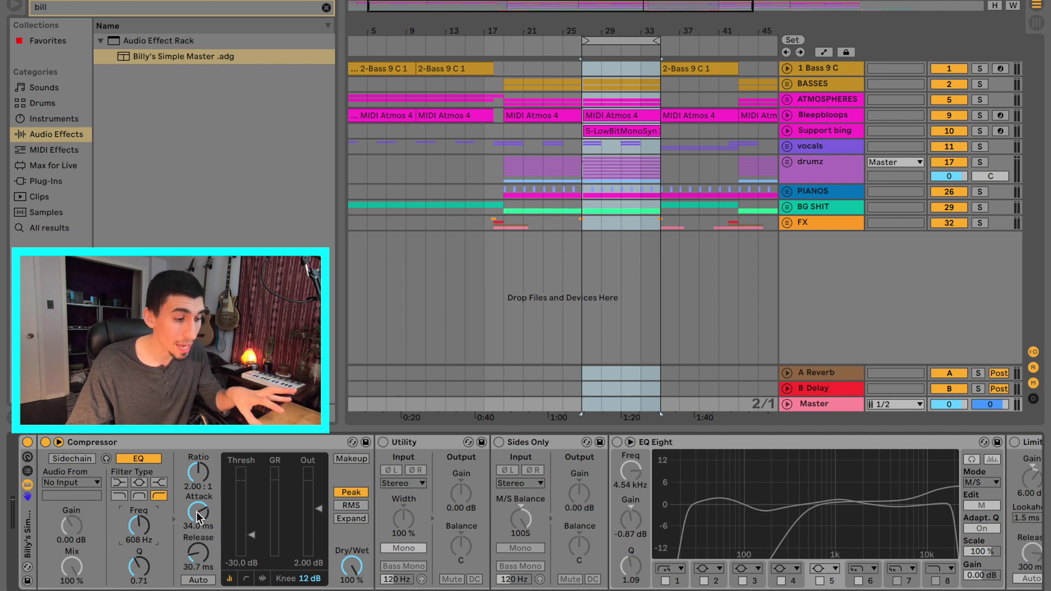
- Try shorter and longer attack times on the Master compressor during playback, settling at 19.7 ms
{"action": "left_click_drag", "start_coordinate": [199, 512], "coordinate": [198, 517]}
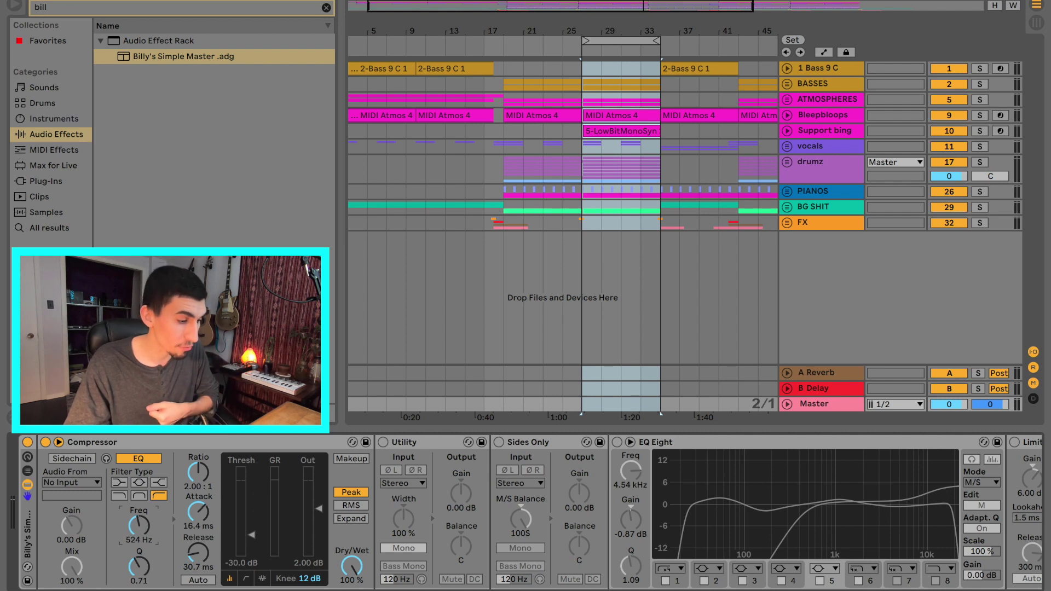
{"action": "left_click_drag", "start_coordinate": [198, 512], "coordinate": [198, 518]}
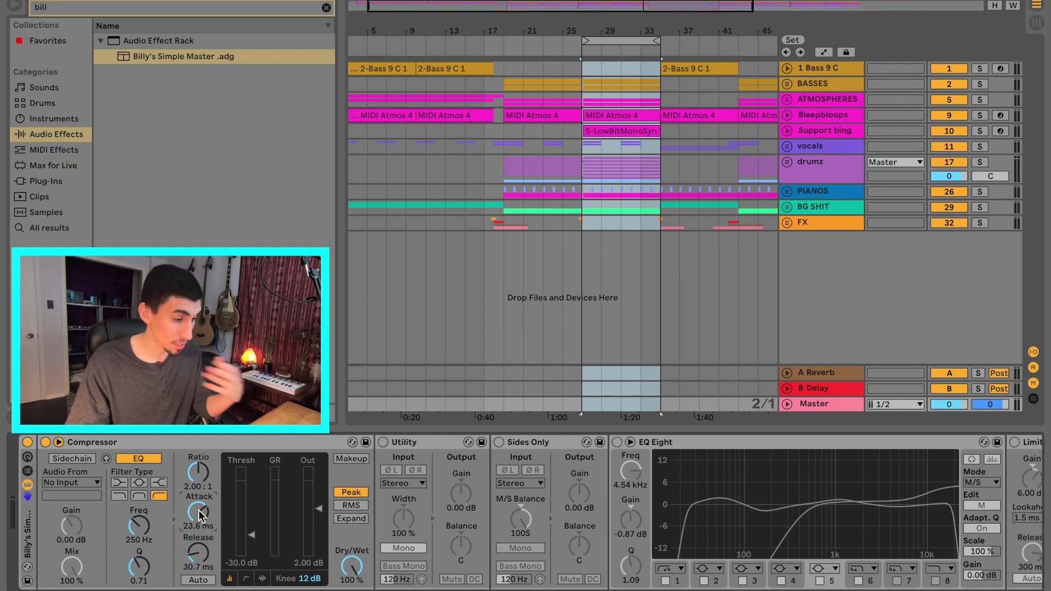
{"action": "key", "text": "space"}
{"action": "left_click_drag", "start_coordinate": [200, 514], "coordinate": [200, 539]}
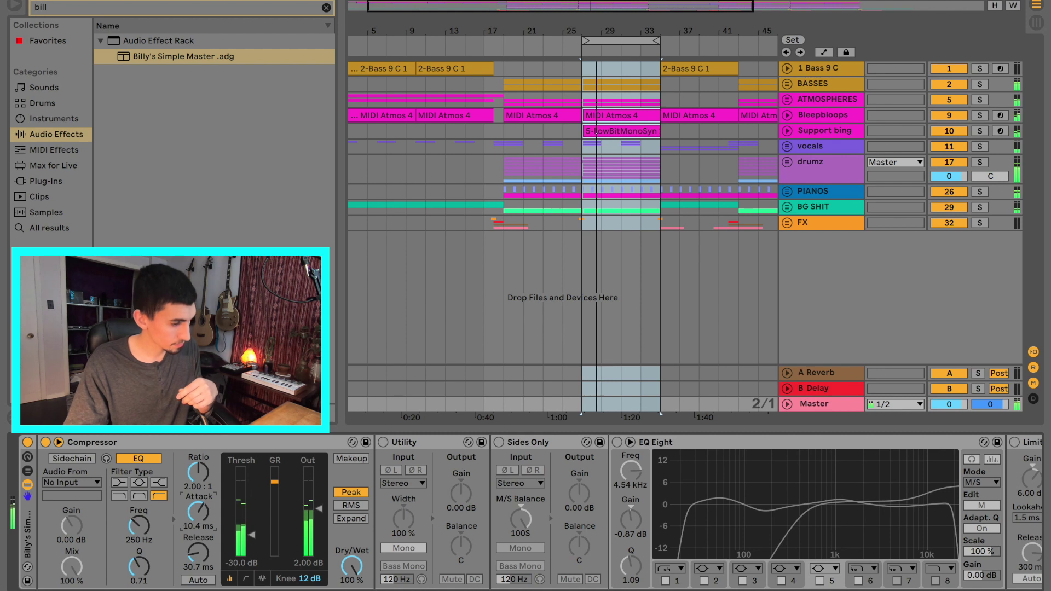
{"action": "left_click_drag", "start_coordinate": [198, 513], "coordinate": [198, 502]}
- Set the compressor's sidechain filter frequency to 353 Hz and its threshold to -19.1 dB
{"action": "left_click", "coordinate": [139, 524]}
{"action": "left_click_drag", "start_coordinate": [139, 524], "coordinate": [139, 517]}
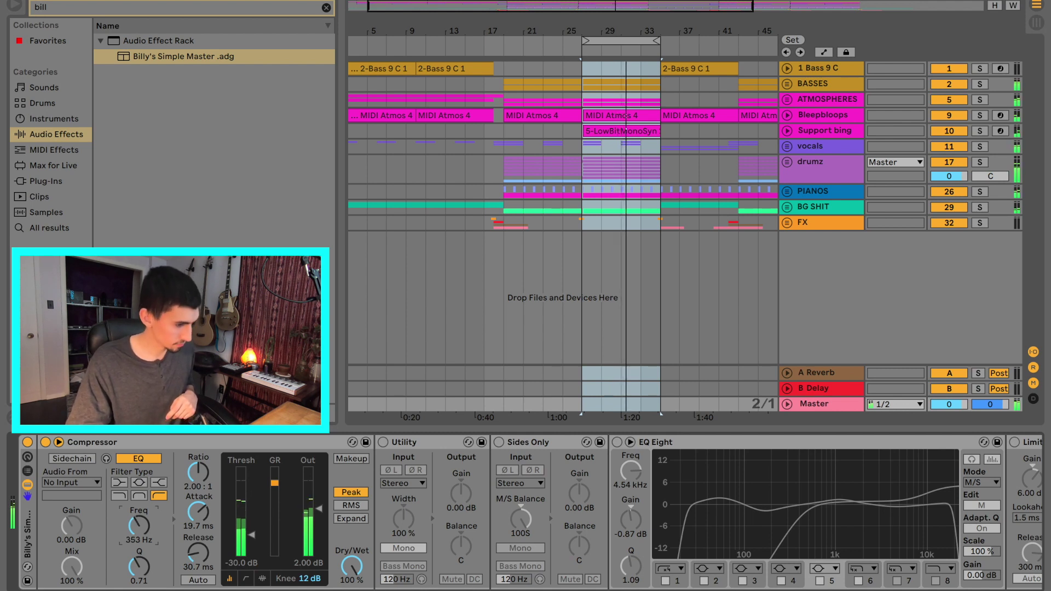
{"action": "left_click_drag", "start_coordinate": [252, 534], "coordinate": [252, 523]}
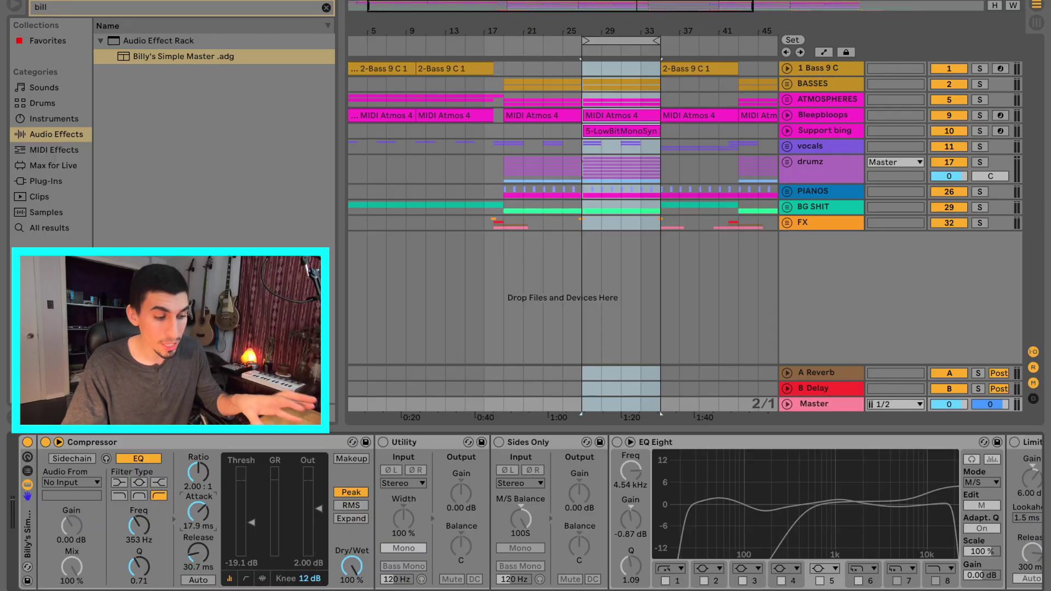
- Set the Master compressor's attack to 28.3 ms and, during playback, its release to 33.9 ms
{"action": "left_click_drag", "start_coordinate": [198, 512], "coordinate": [199, 502]}
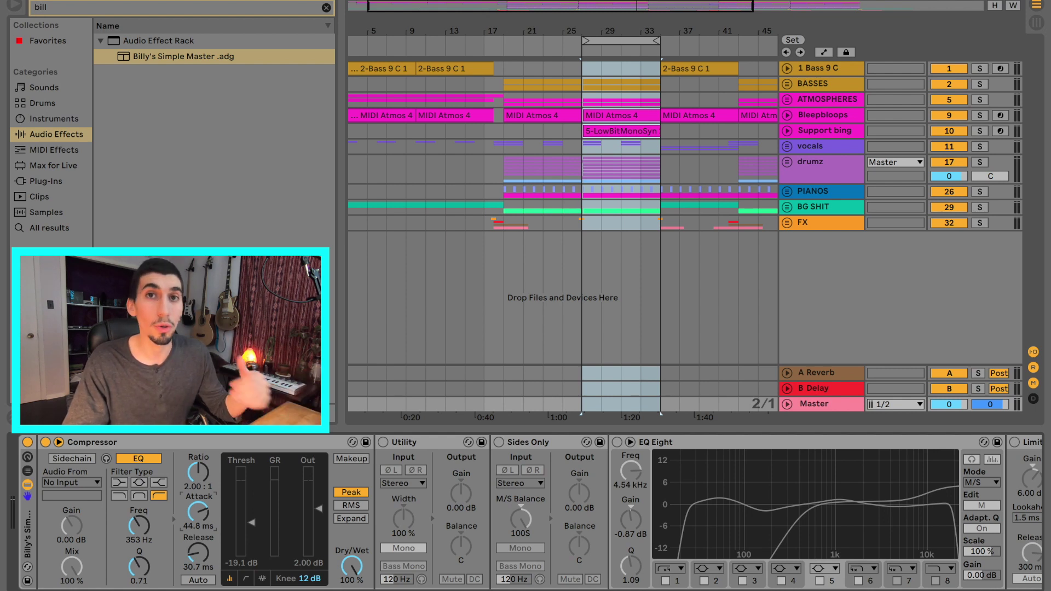
{"action": "left_click_drag", "start_coordinate": [199, 513], "coordinate": [198, 526]}
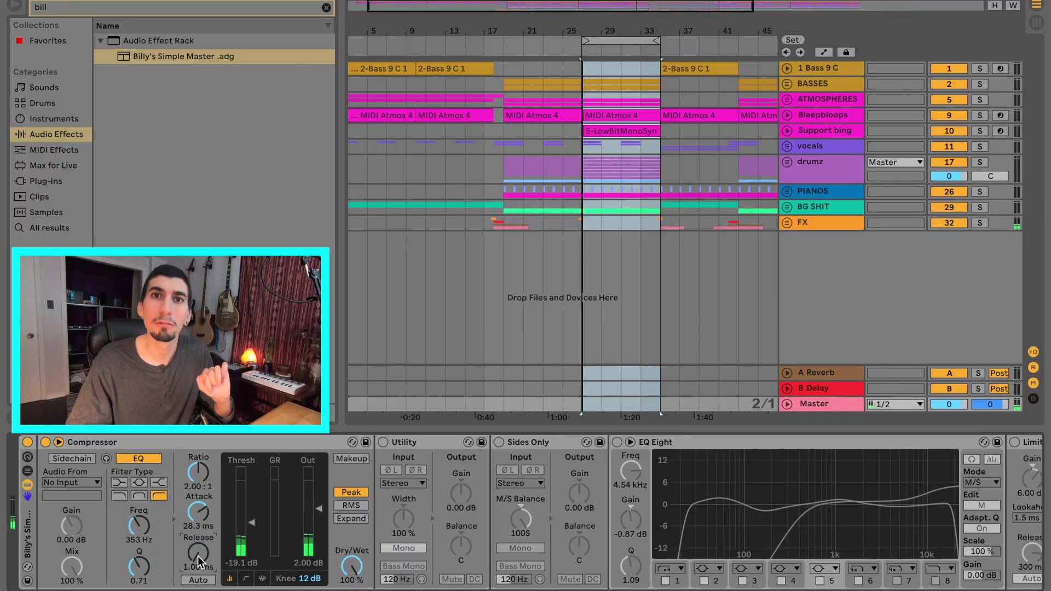
{"action": "key", "text": "space"}
{"action": "left_click_drag", "start_coordinate": [198, 556], "coordinate": [198, 538]}
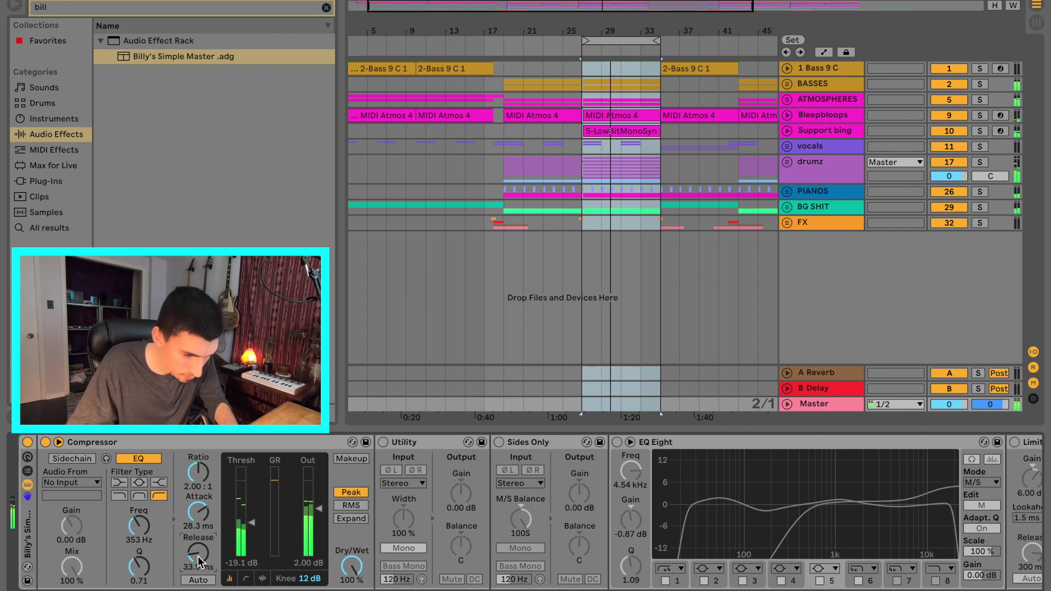
{"action": "key", "text": "space"}
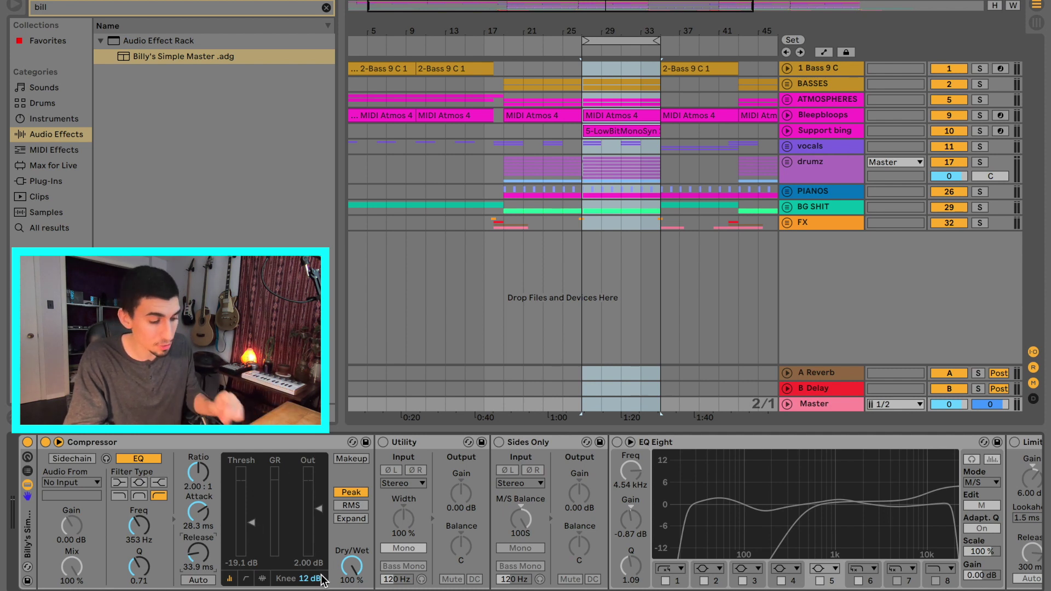
- Check the track and Master levels in the Session view mixer and look over the rack's other devices
{"action": "key", "text": "Tab"}
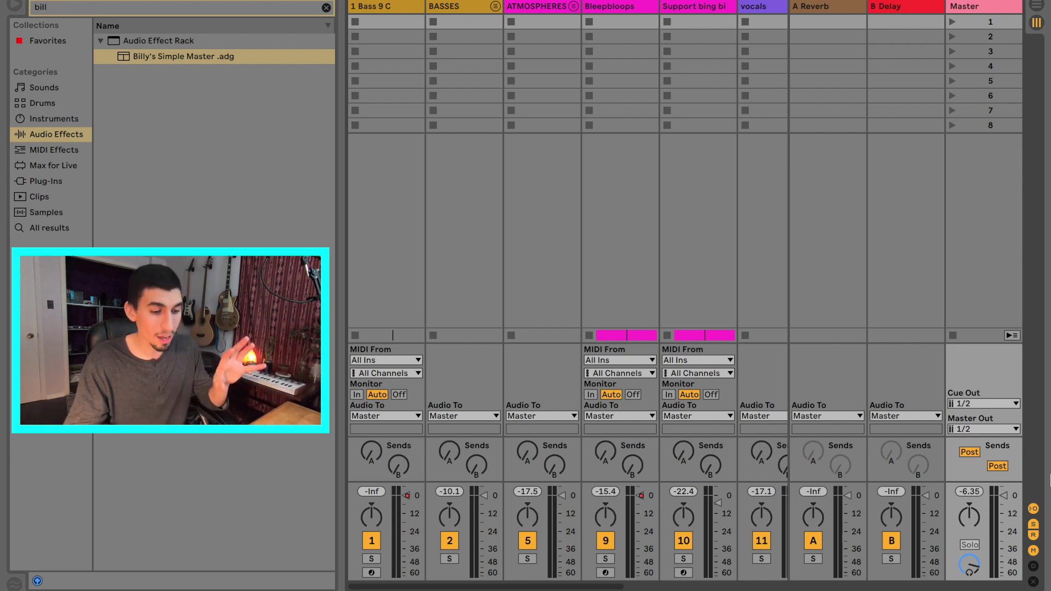
{"action": "key", "text": "Tab"}
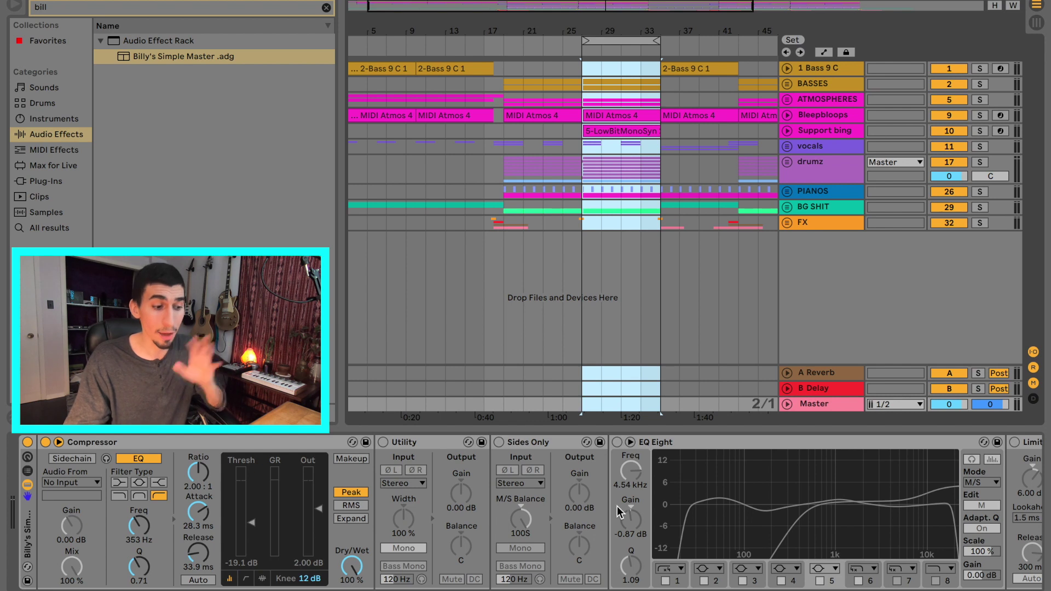
{"action": "scroll", "coordinate": [681, 494], "scroll_direction": "right", "scroll_amount": 5}
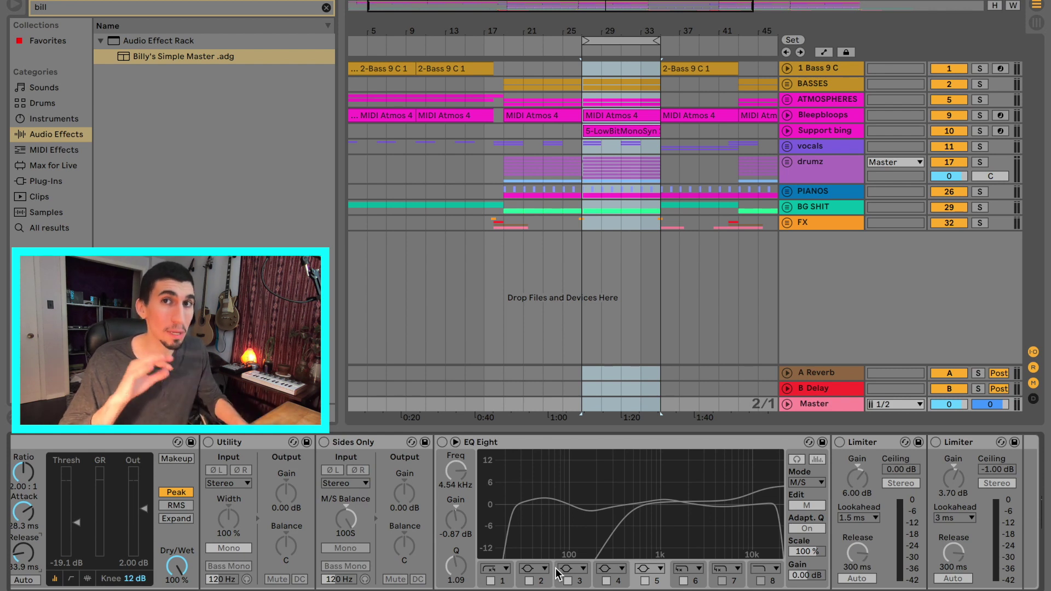
{"action": "scroll", "coordinate": [239, 493], "scroll_direction": "left", "scroll_amount": 5}
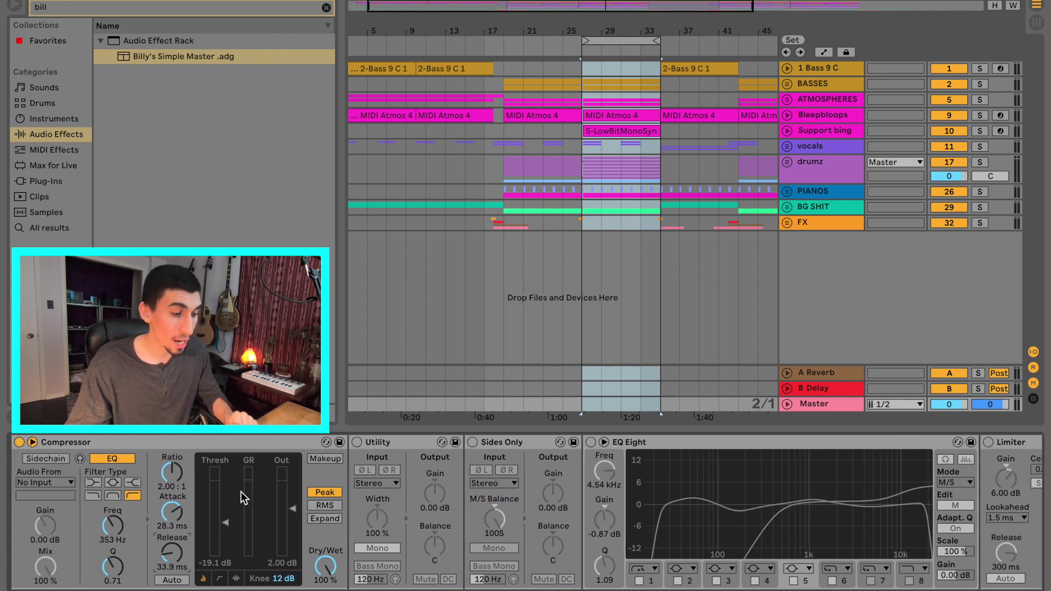
- Search the audio effects for "utilit", then enable the Utility in the mastering rack and switch it to Mono
{"action": "left_click", "coordinate": [392, 447]}
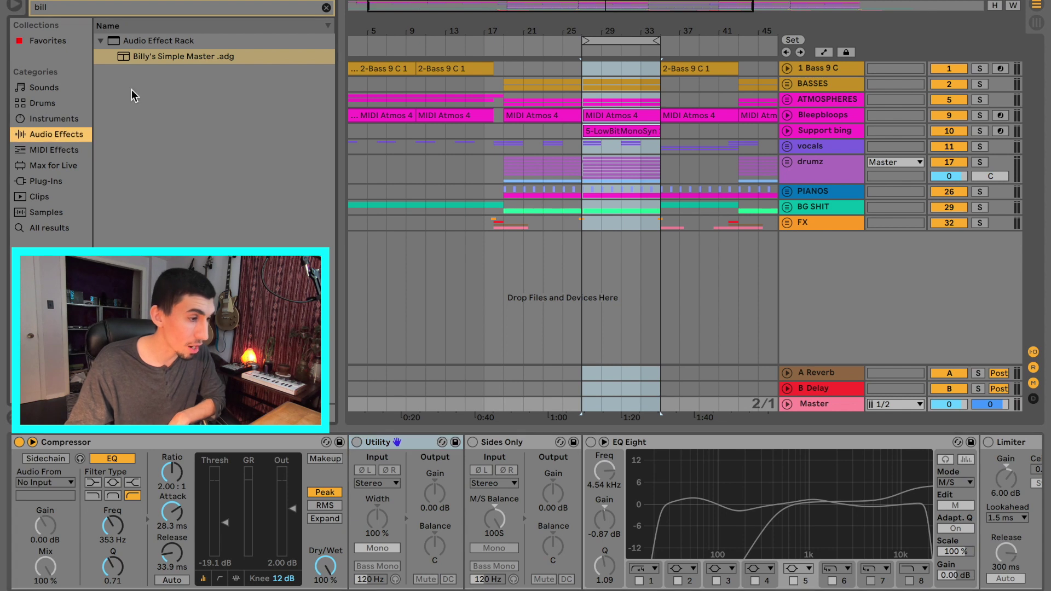
{"action": "left_click", "coordinate": [103, 7]}
{"action": "type", "text": "utilit"}
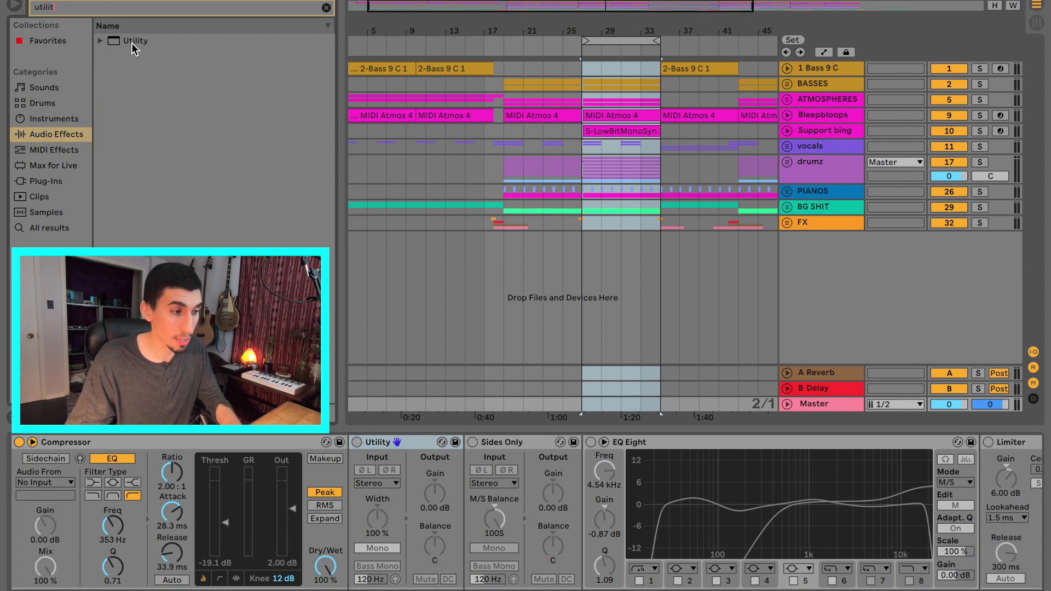
{"action": "left_click", "coordinate": [134, 49]}
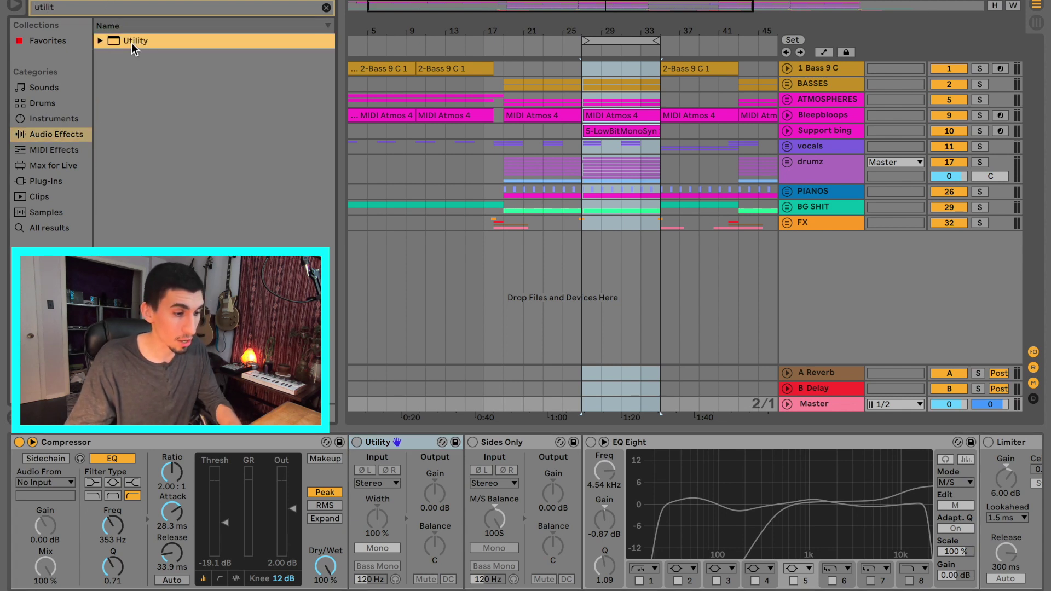
{"action": "left_click", "coordinate": [396, 448]}
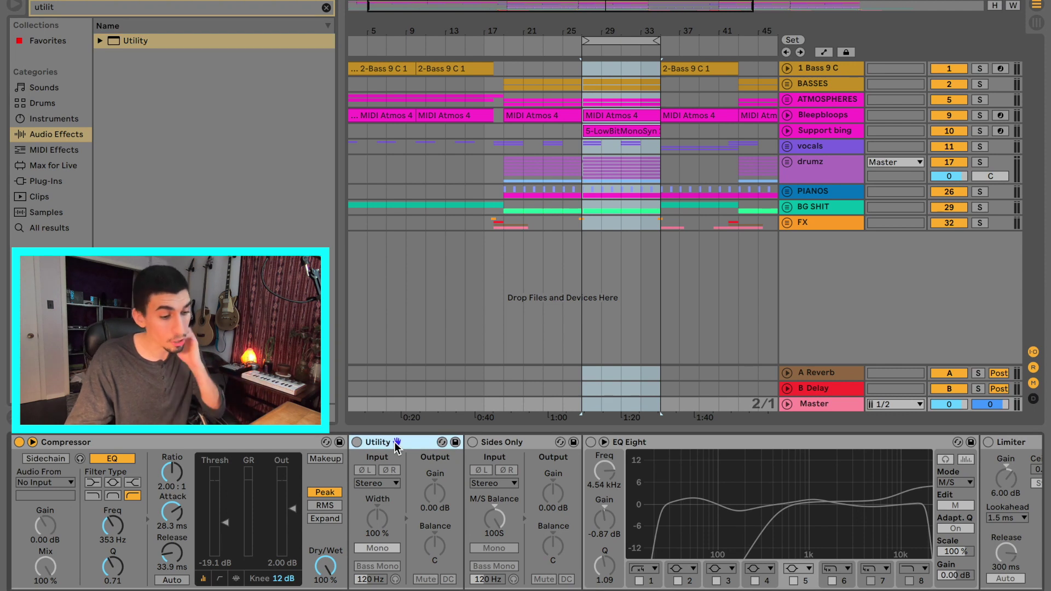
{"action": "left_click", "coordinate": [357, 442]}
{"action": "left_click", "coordinate": [378, 548]}
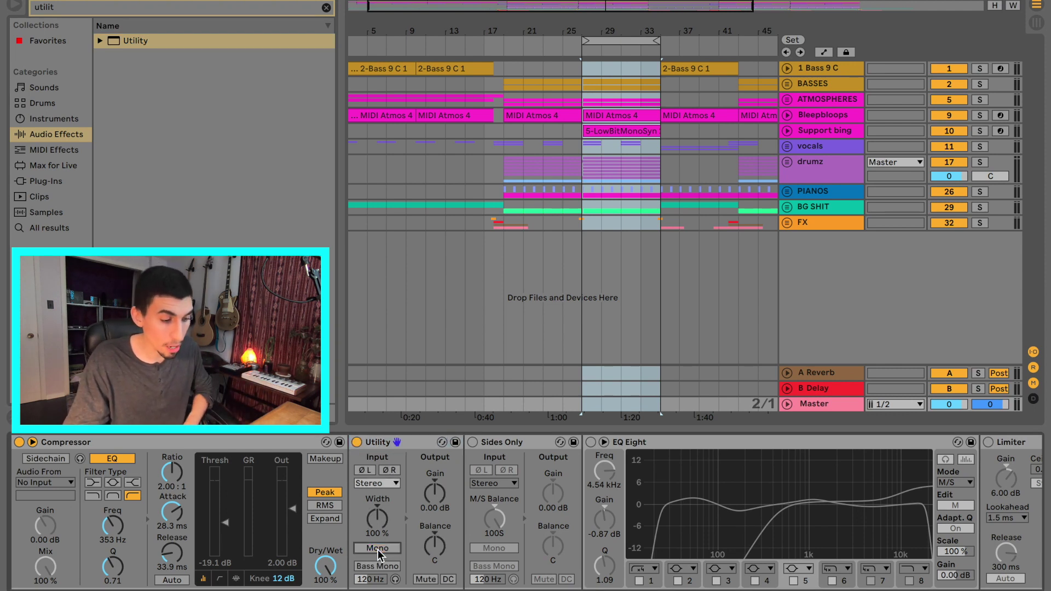
- Enable the mastering rack's EQ Eight and search the audio effects for "eq"
{"action": "scroll", "coordinate": [494, 545], "scroll_direction": "right", "scroll_amount": 3}
{"action": "scroll", "coordinate": [493, 545], "scroll_direction": "right", "scroll_amount": 1}
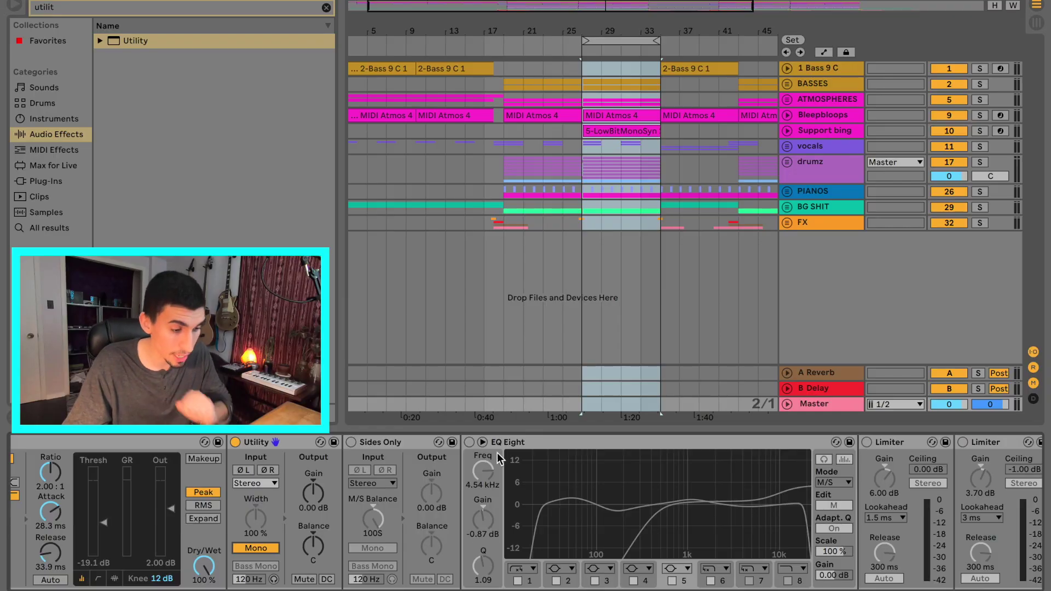
{"action": "left_click", "coordinate": [470, 442]}
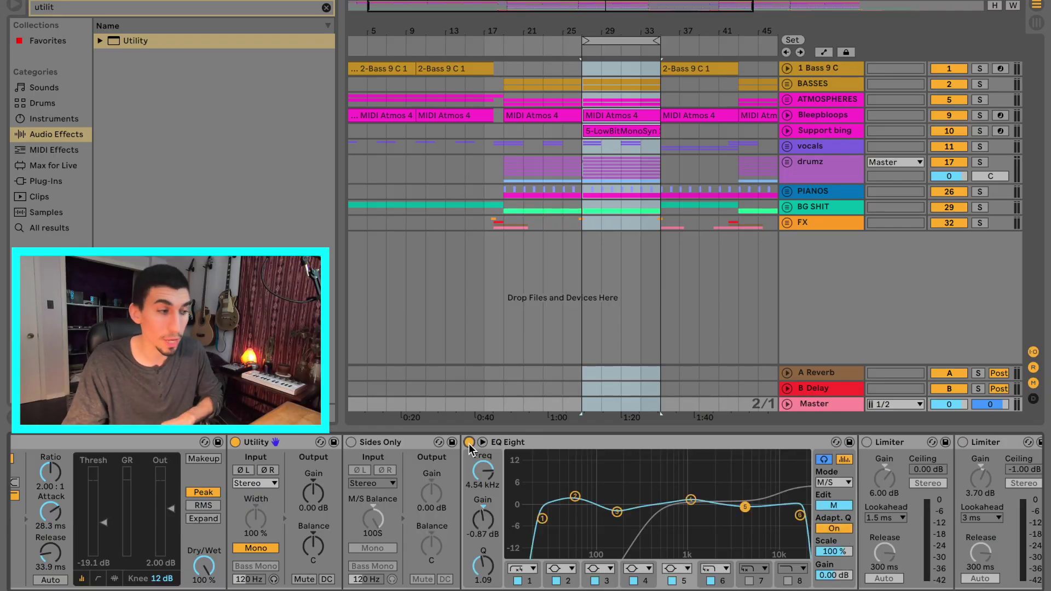
{"action": "key", "text": "BackSpace"}
{"action": "key", "text": "BackSpace"}
{"action": "key", "text": "BackSpace"}
{"action": "key", "text": "BackSpace"}
{"action": "key", "text": "BackSpace"}
{"action": "key", "text": "BackSpace"}
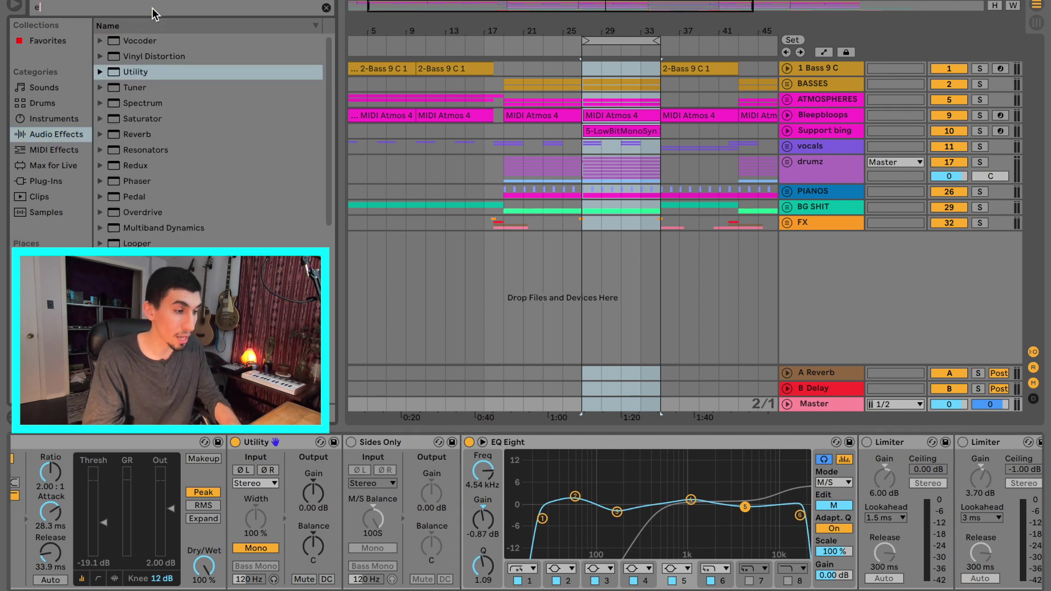
{"action": "type", "text": "eq"}
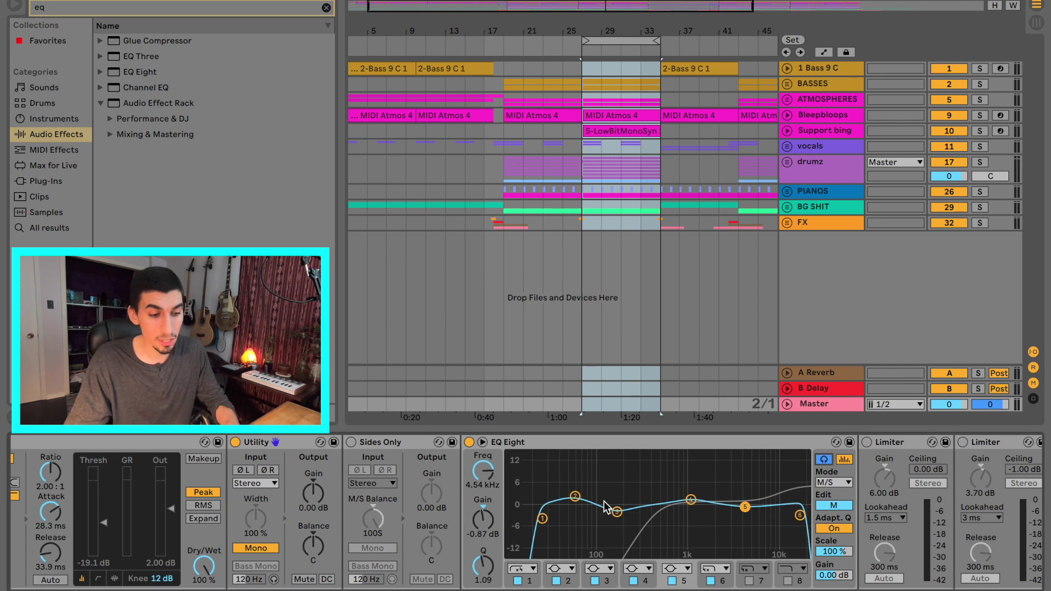
- Swap the rack's EQ Eight for a default one and make band 1 a low-cut filter at 20 Hz
{"action": "left_click", "coordinate": [576, 497]}
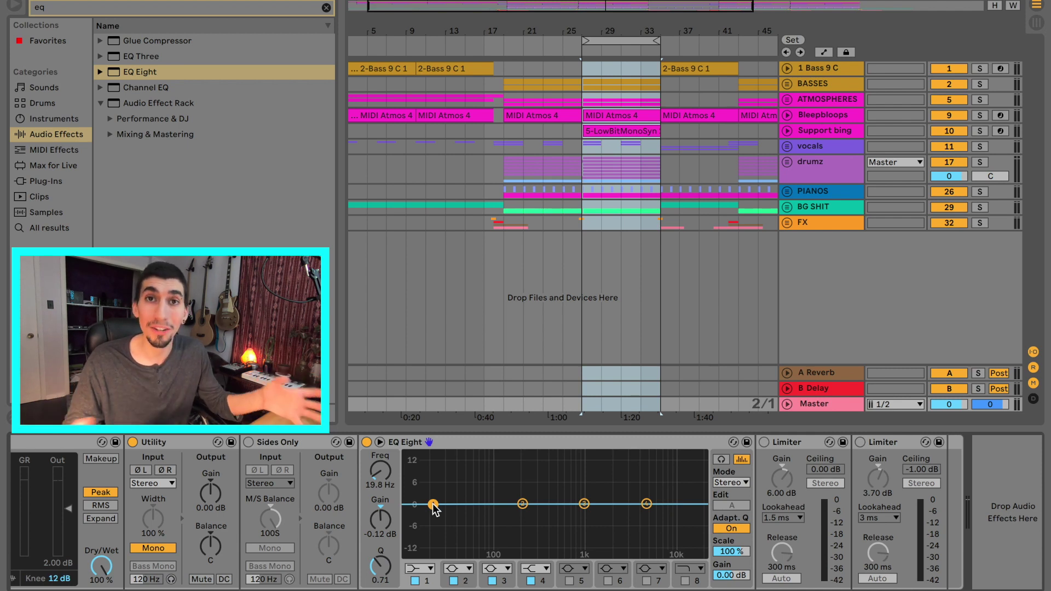
{"action": "left_click_drag", "start_coordinate": [434, 507], "coordinate": [435, 520]}
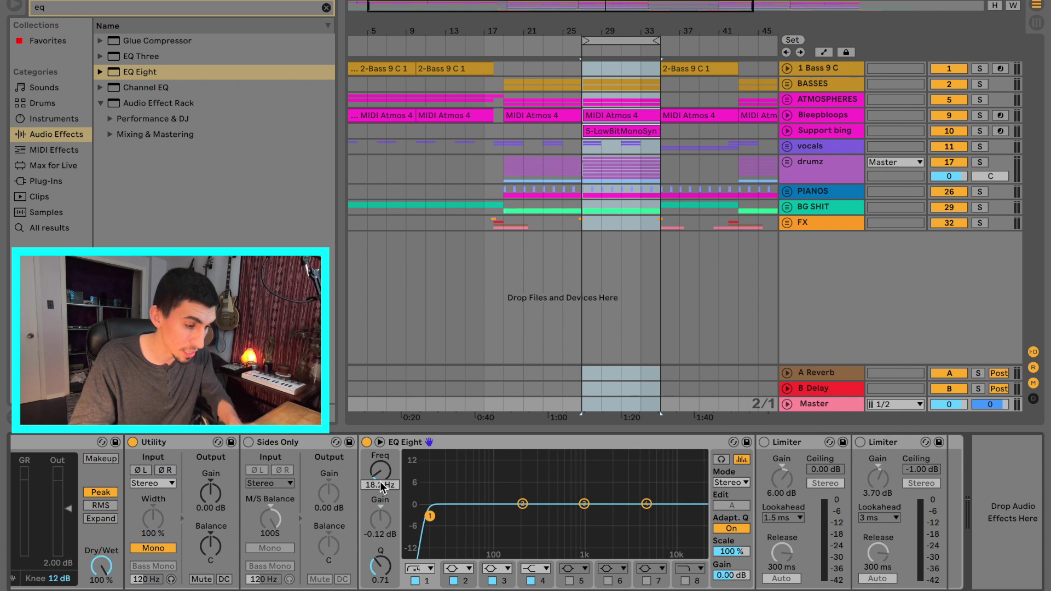
{"action": "type", "text": "20"}
{"action": "key", "text": "Return"}
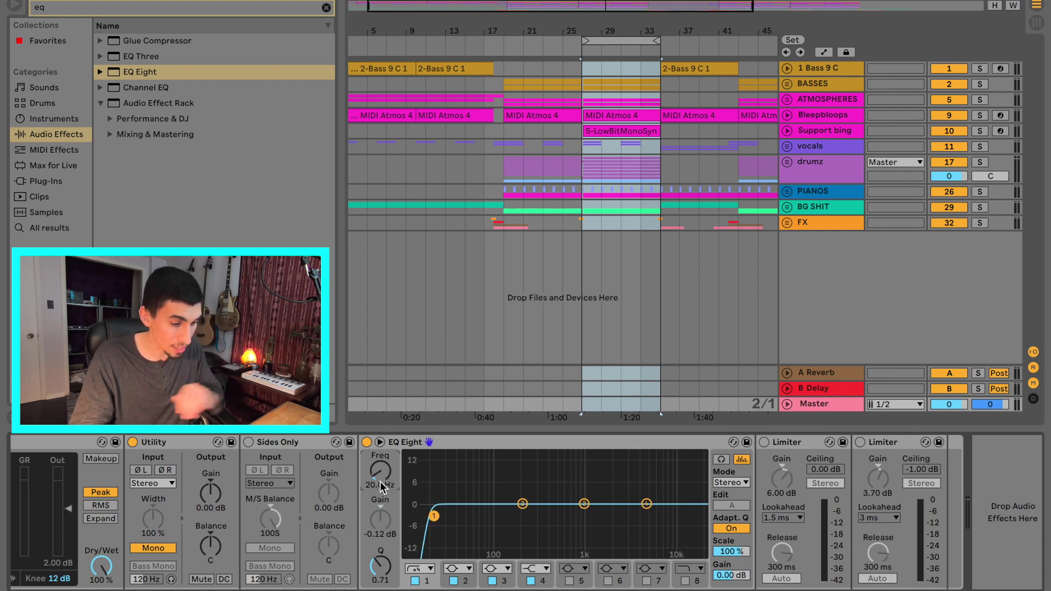
- Sweep EQ Eight's band 3 with a 15 dB boost, and cut it to -2.00 dB at 445 Hz with a Q of 3.46
{"action": "left_click", "coordinate": [412, 571]}
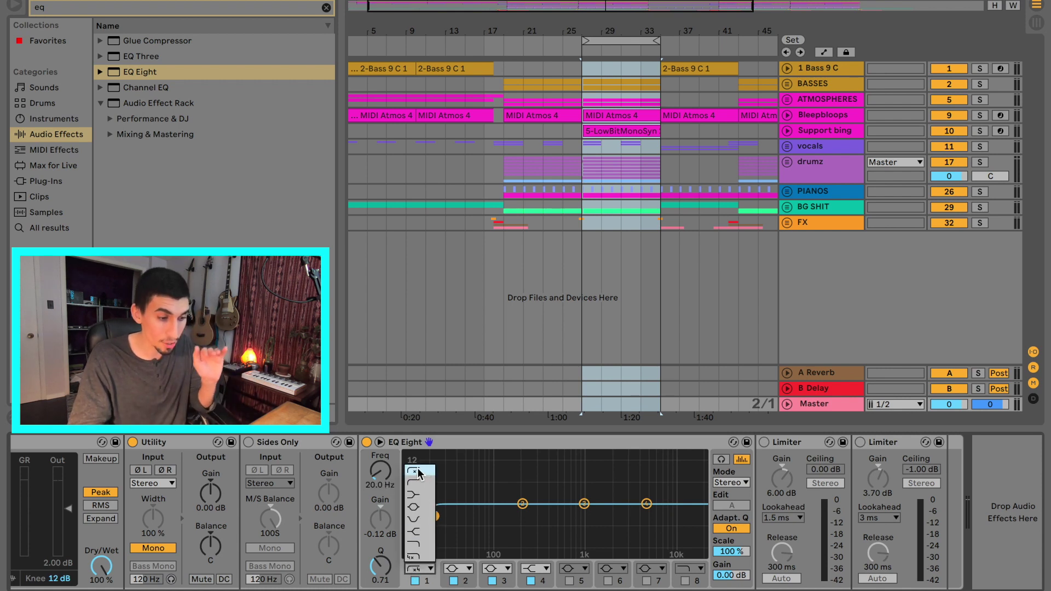
{"action": "left_click_drag", "start_coordinate": [584, 503], "coordinate": [526, 454]}
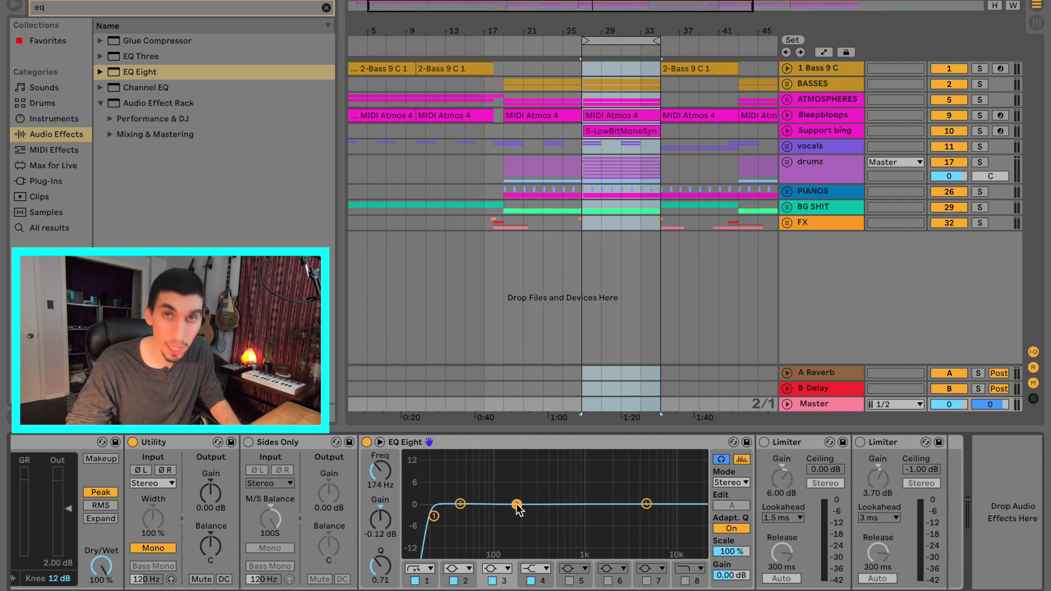
{"action": "key", "text": "space"}
{"action": "left_click_drag", "start_coordinate": [517, 504], "coordinate": [504, 455]}
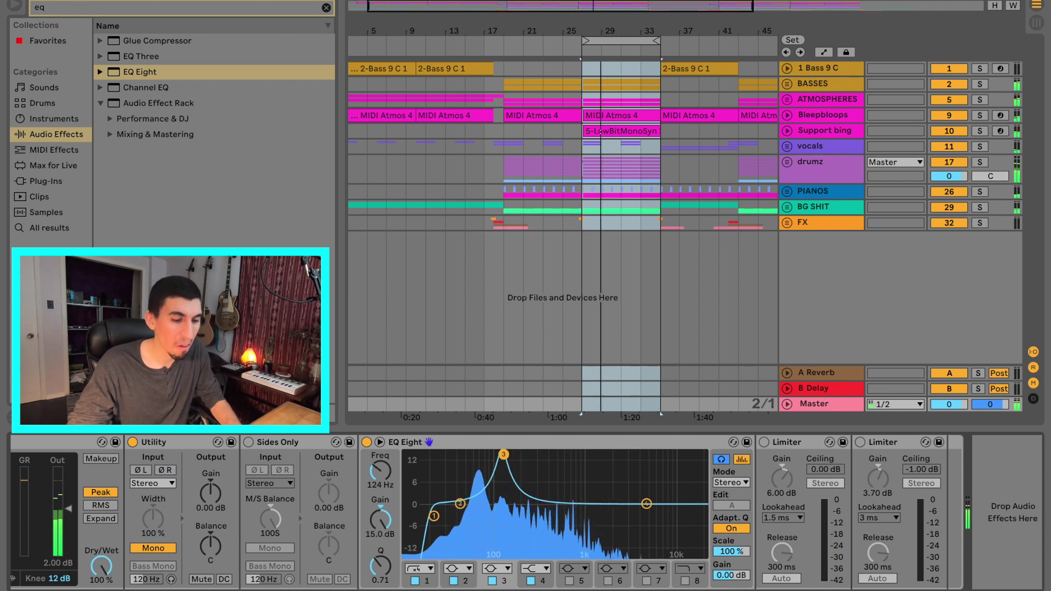
{"action": "left_click_drag", "start_coordinate": [505, 455], "coordinate": [552, 455]}
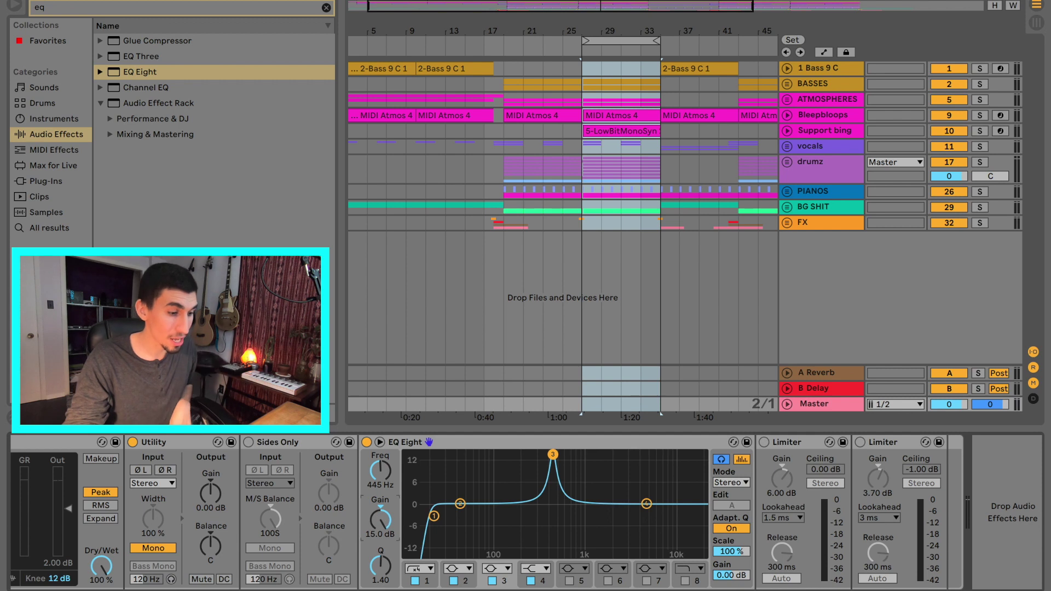
{"action": "left_click_drag", "start_coordinate": [380, 519], "coordinate": [381, 539]}
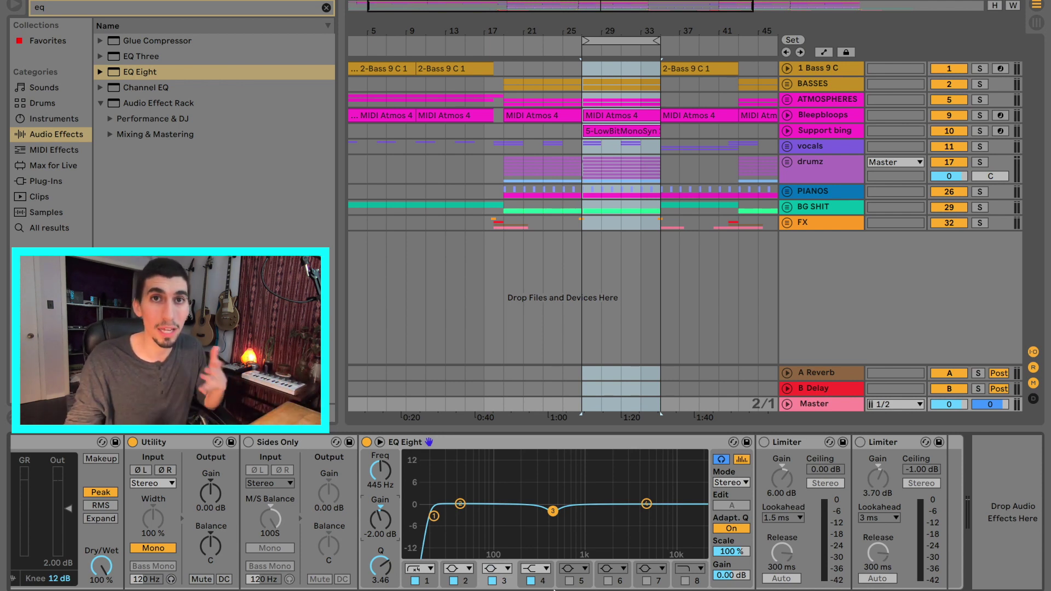
{"action": "key", "text": "space"}
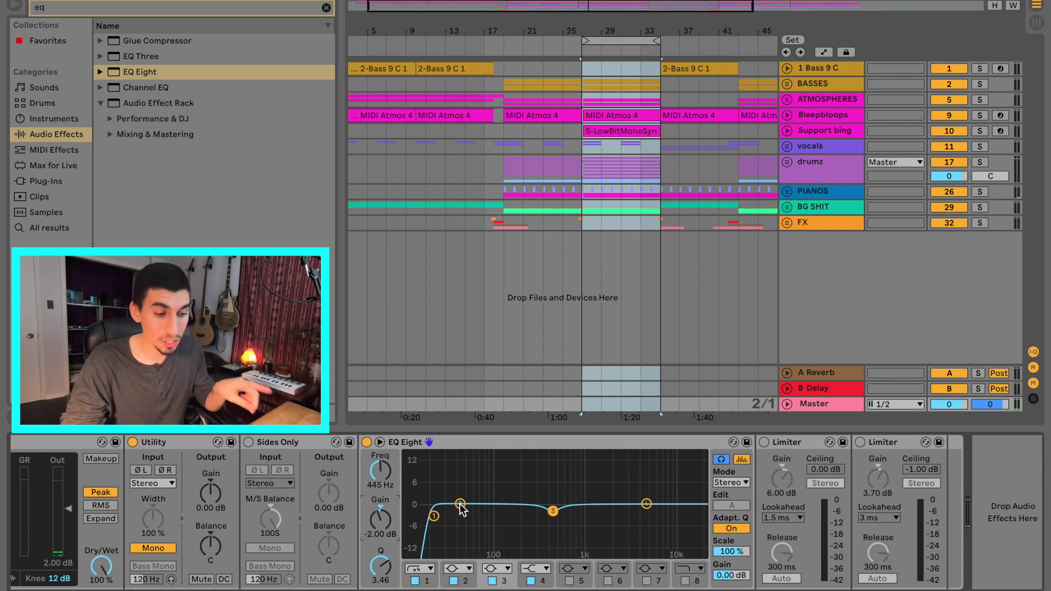
- Boost EQ Eight's band 2 in the low end by 2.36 dB at 53.9 Hz with a Q of 0.50 during playback
{"action": "left_click_drag", "start_coordinate": [460, 504], "coordinate": [460, 501]}
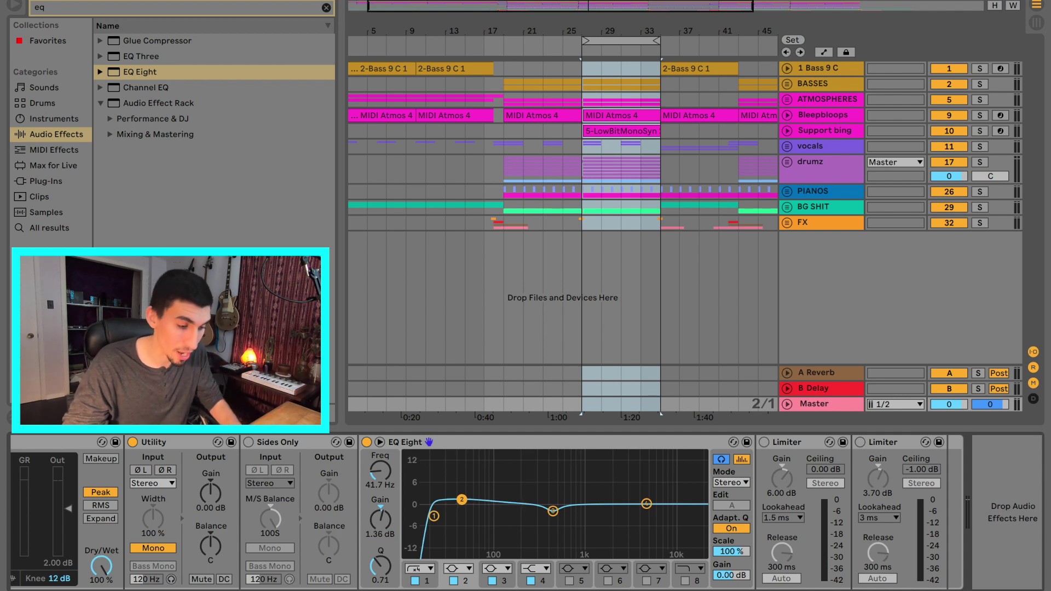
{"action": "key", "text": "space"}
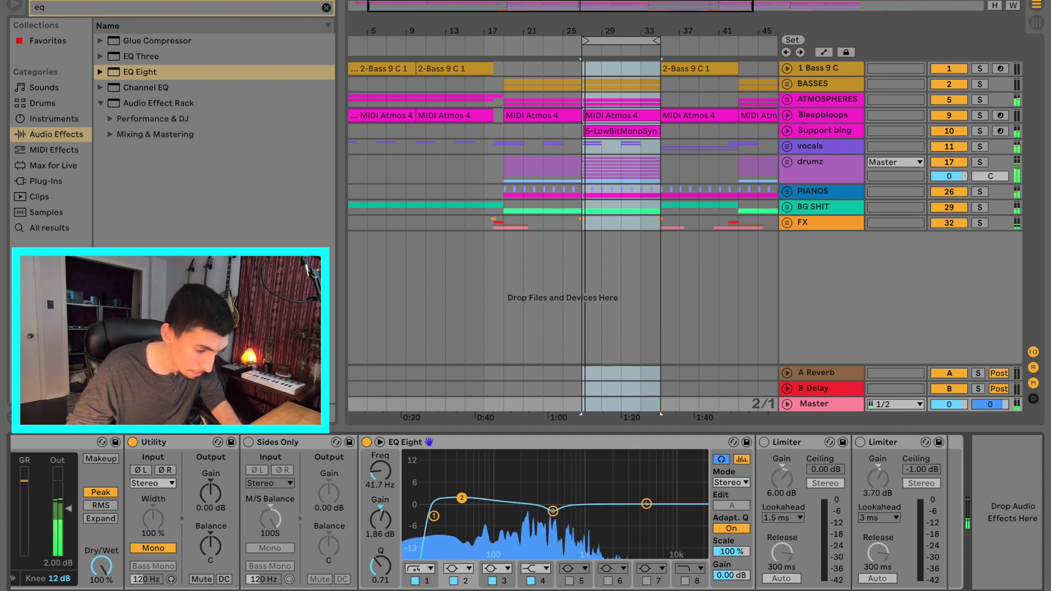
{"action": "mouse_move", "coordinate": [461, 498]}
{"action": "left_mouse_down"}
{"action": "mouse_move", "coordinate": [463, 459]}
{"action": "mouse_move", "coordinate": [474, 453]}
{"action": "mouse_move", "coordinate": [472, 496]}
{"action": "left_mouse_up"}
{"action": "key", "text": "space"}
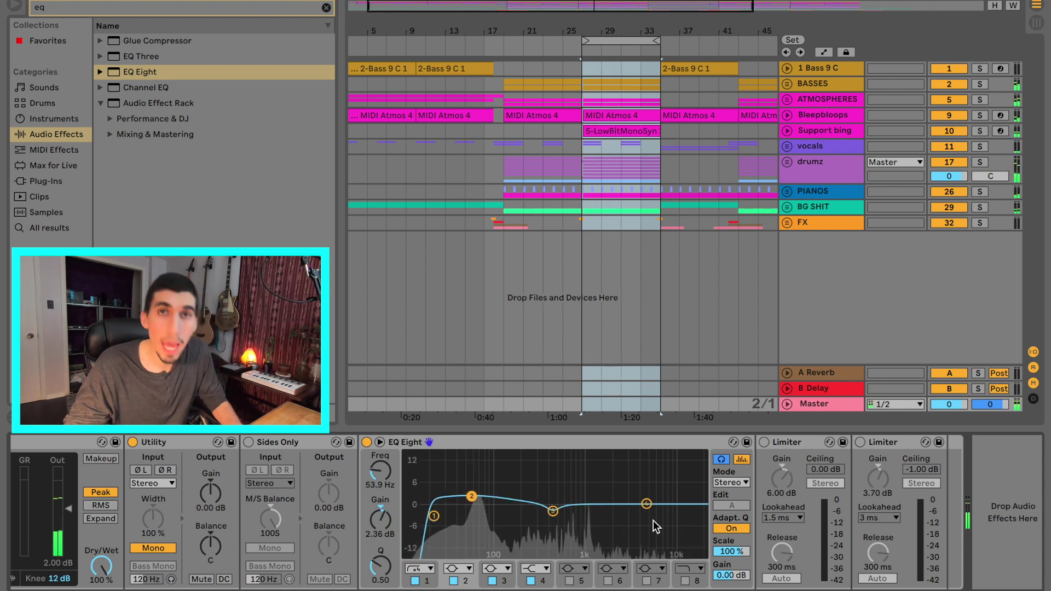
- Cut EQ Eight's band 4 as a bell to -2.60 dB at 2.61 kHz, and gently boost band 5 around 1.38 kHz
{"action": "left_click_drag", "start_coordinate": [646, 503], "coordinate": [609, 499]}
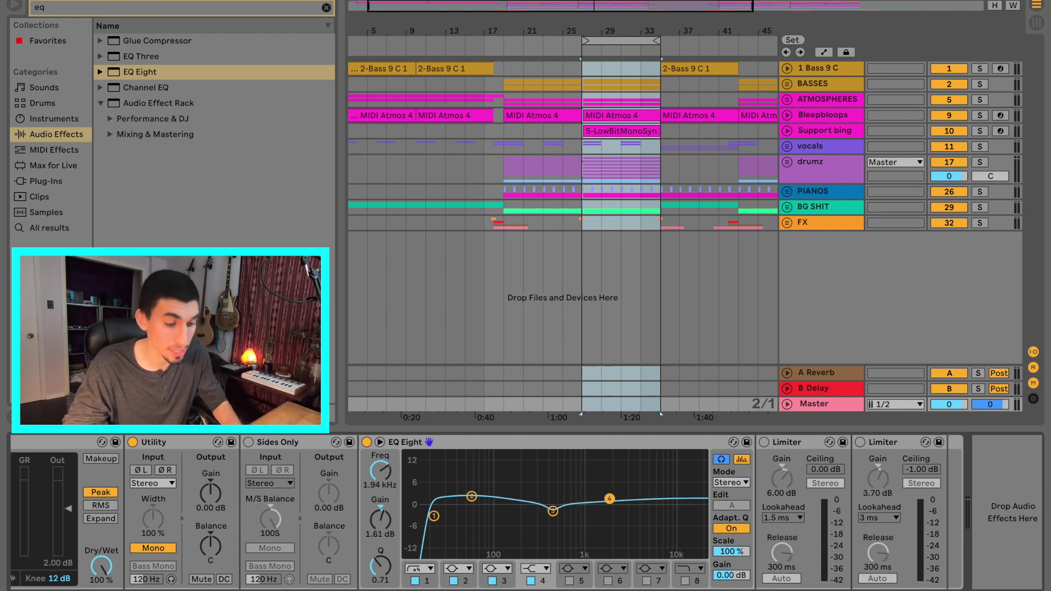
{"action": "key", "text": "space"}
{"action": "left_click_drag", "start_coordinate": [603, 502], "coordinate": [622, 455]}
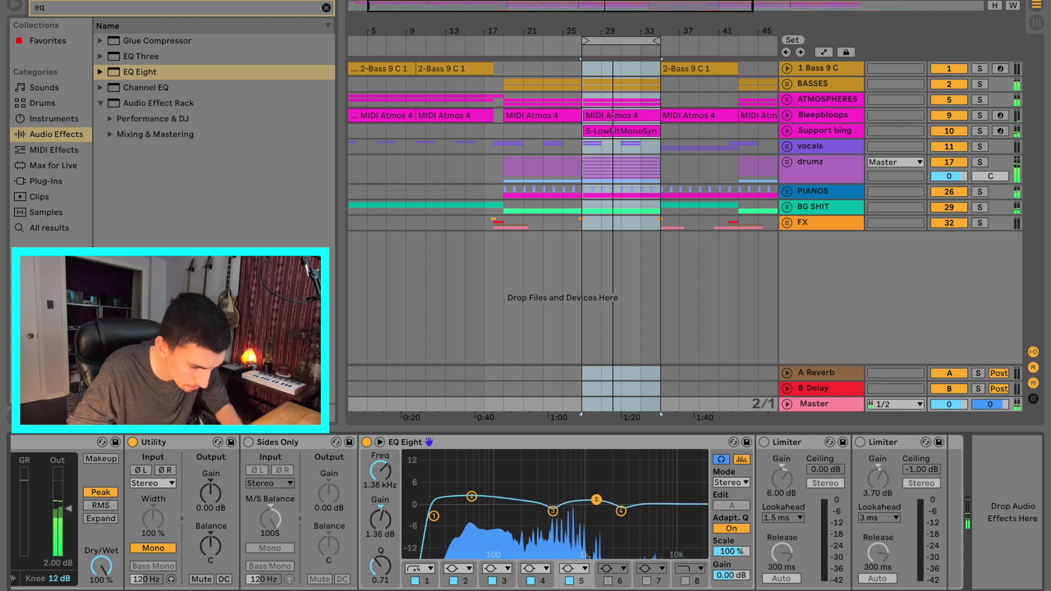
{"action": "left_click_drag", "start_coordinate": [596, 499], "coordinate": [596, 499]}
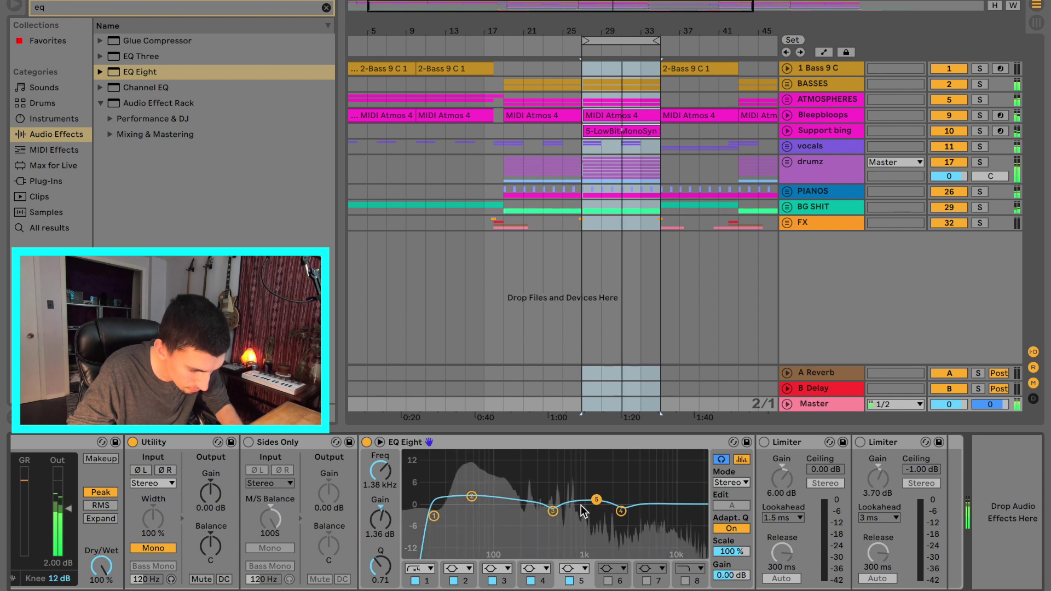
{"action": "left_click", "coordinate": [621, 511]}
{"action": "left_click_drag", "start_coordinate": [620, 511], "coordinate": [620, 513]}
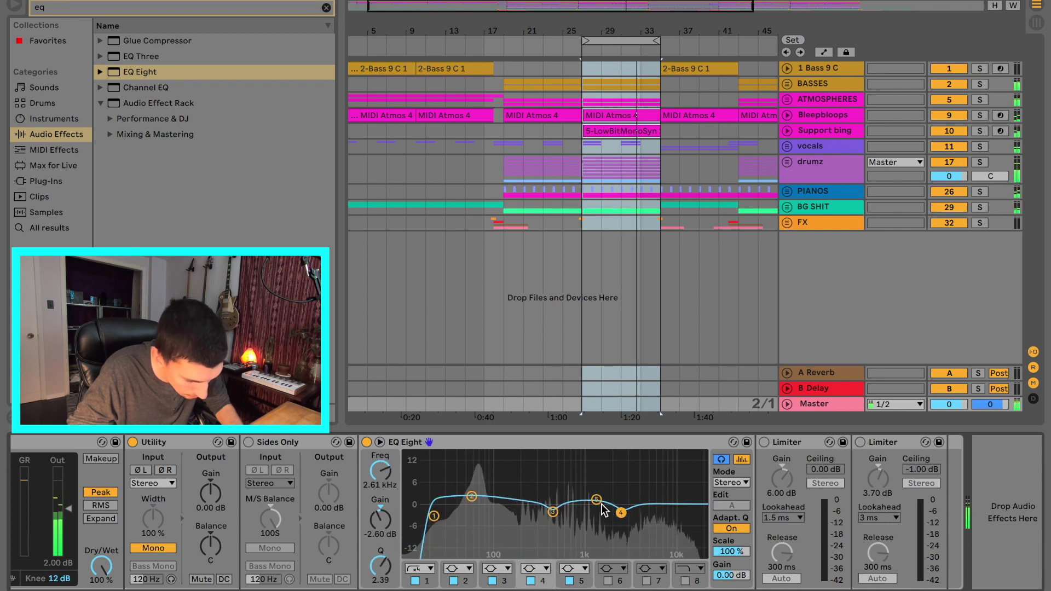
{"action": "left_click_drag", "start_coordinate": [596, 499], "coordinate": [595, 501]}
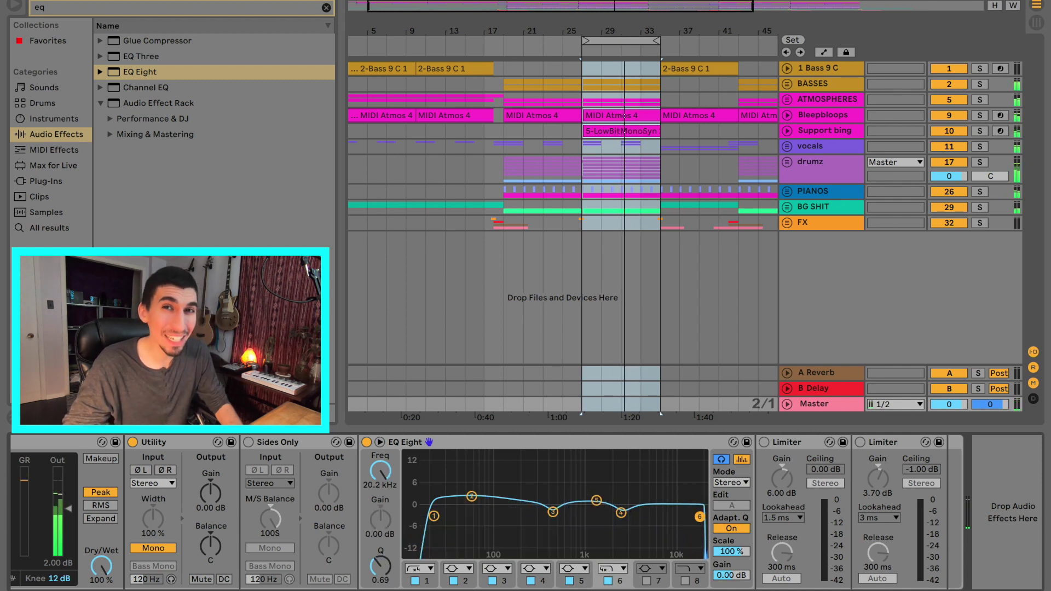
- Set EQ Eight's band 6 as a high-cut filter at 19.8 kHz
{"action": "left_click_drag", "start_coordinate": [699, 516], "coordinate": [699, 516]}
{"action": "key", "text": "space"}
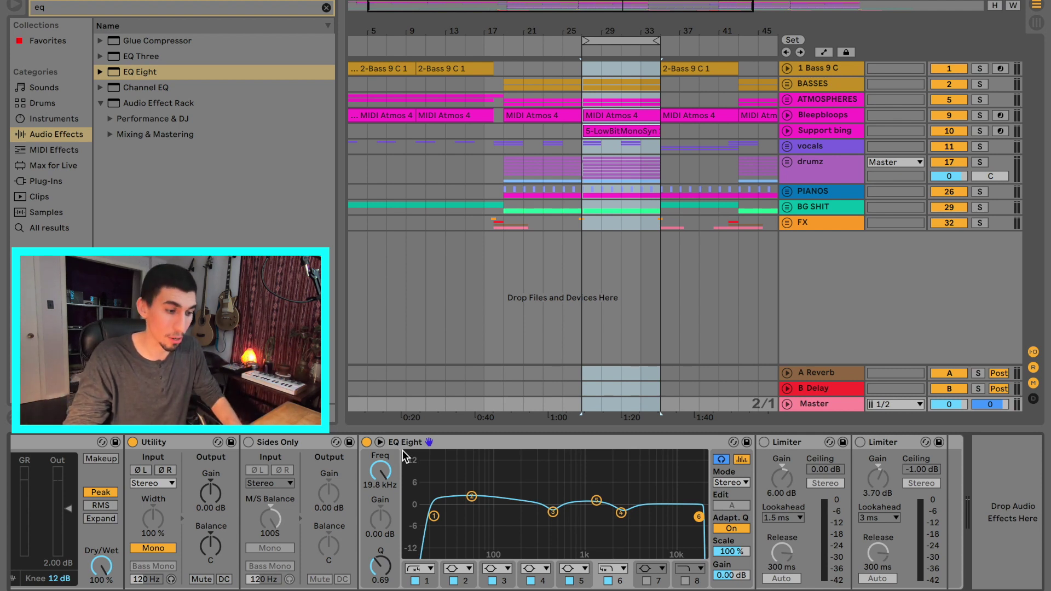
- Play the loop and bypass and re-enable EQ Eight repeatedly to compare the sound with and without it
{"action": "key", "text": "space"}
{"action": "left_click", "coordinate": [367, 442]}
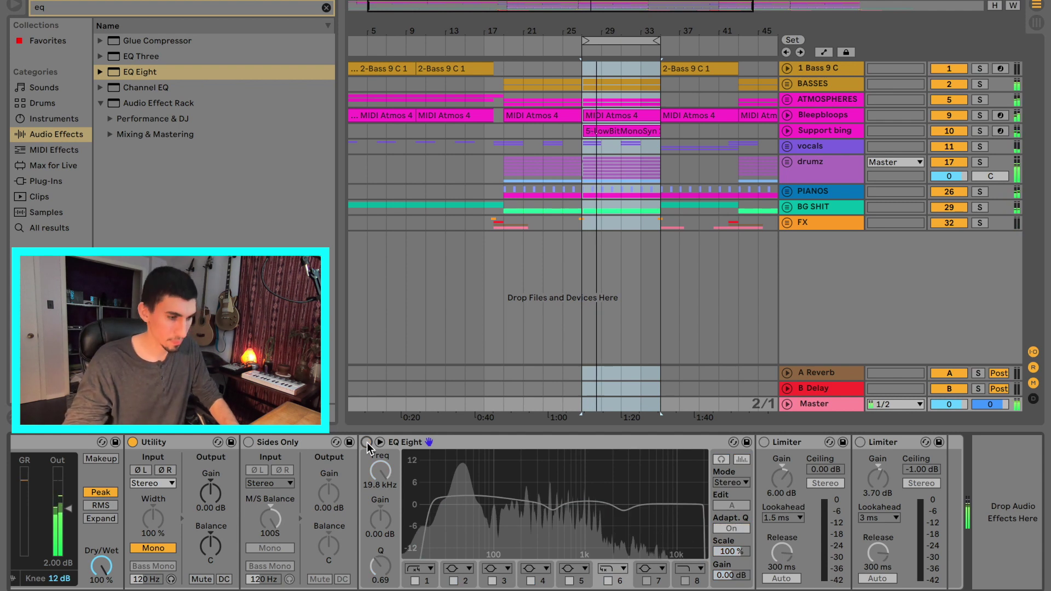
{"action": "left_click", "coordinate": [367, 442]}
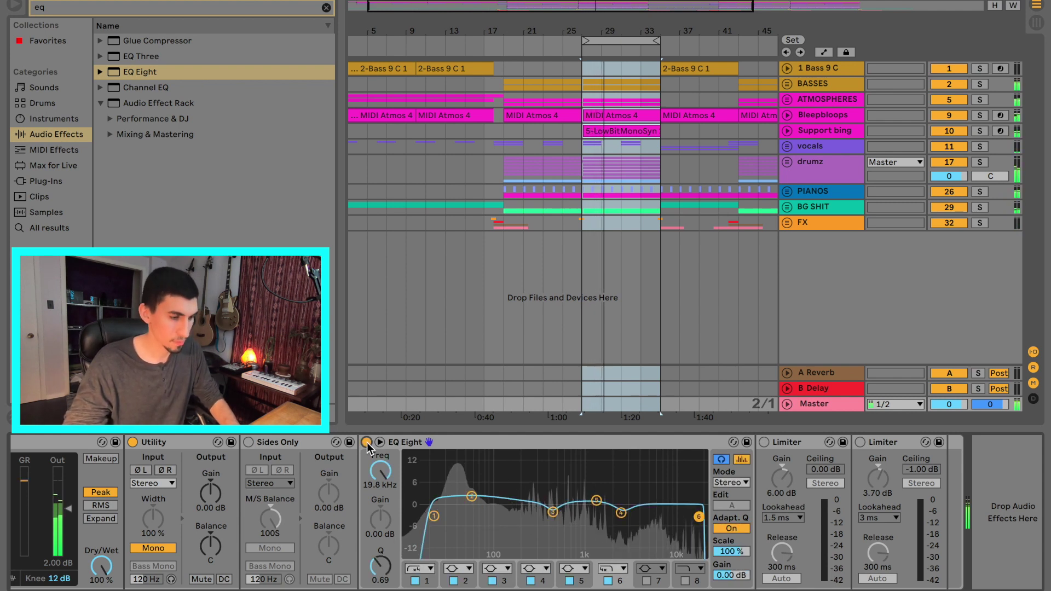
{"action": "left_click", "coordinate": [366, 442]}
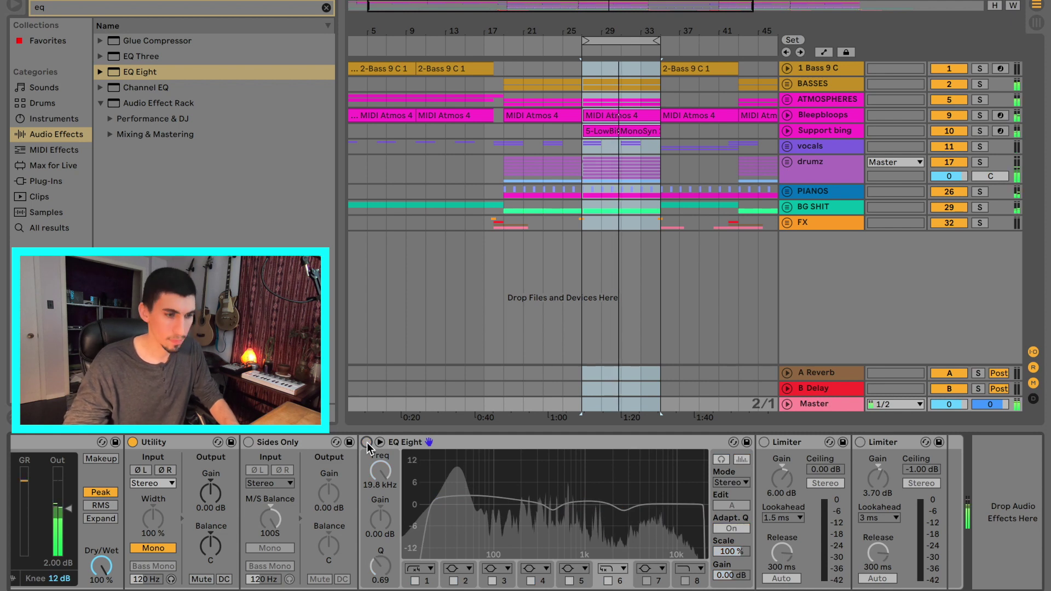
{"action": "left_click", "coordinate": [366, 442]}
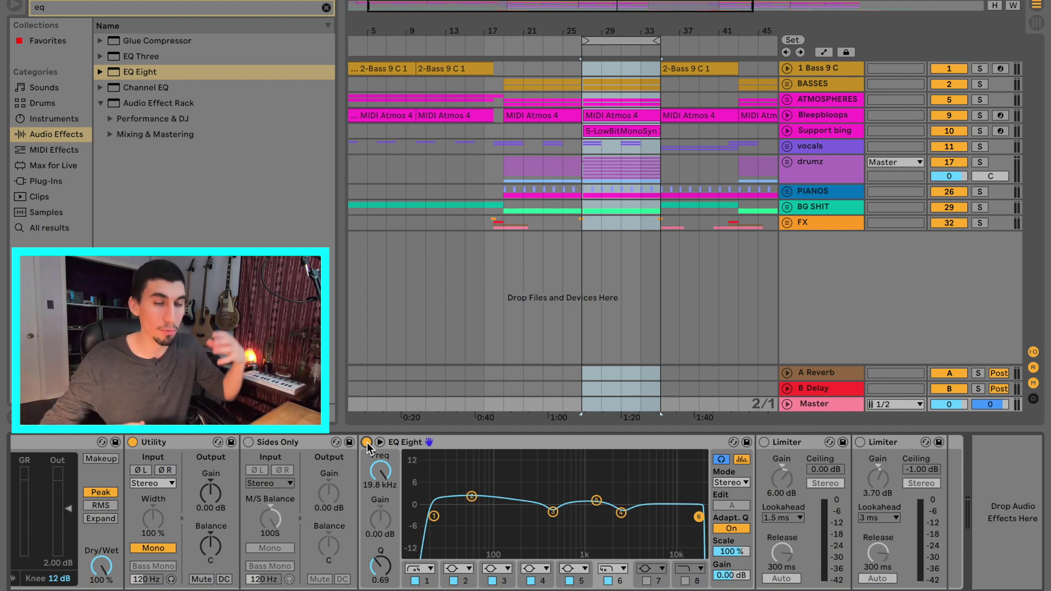
- Sweep EQ Eight's band 7 with a 15 dB boost in the low mids, and cut it to -3.33 dB at 141 Hz
{"action": "left_click", "coordinate": [554, 513]}
{"action": "left_click", "coordinate": [621, 513]}
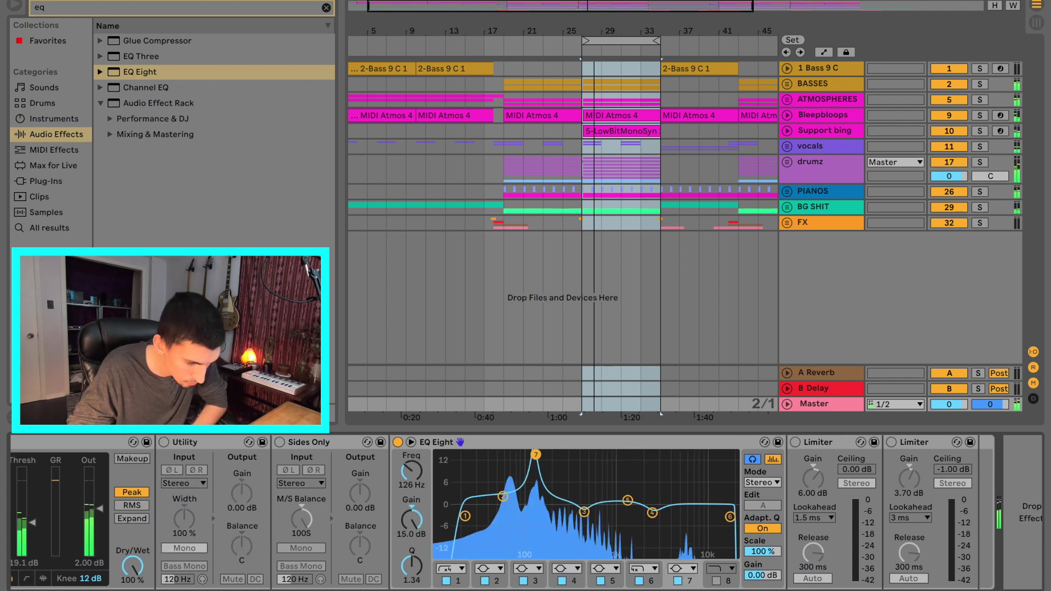
{"action": "mouse_move", "coordinate": [535, 455]}
{"action": "left_mouse_down"}
{"action": "mouse_move", "coordinate": [579, 454]}
{"action": "mouse_move", "coordinate": [540, 454]}
{"action": "left_mouse_up"}
{"action": "left_click_drag", "start_coordinate": [411, 520], "coordinate": [411, 585]}
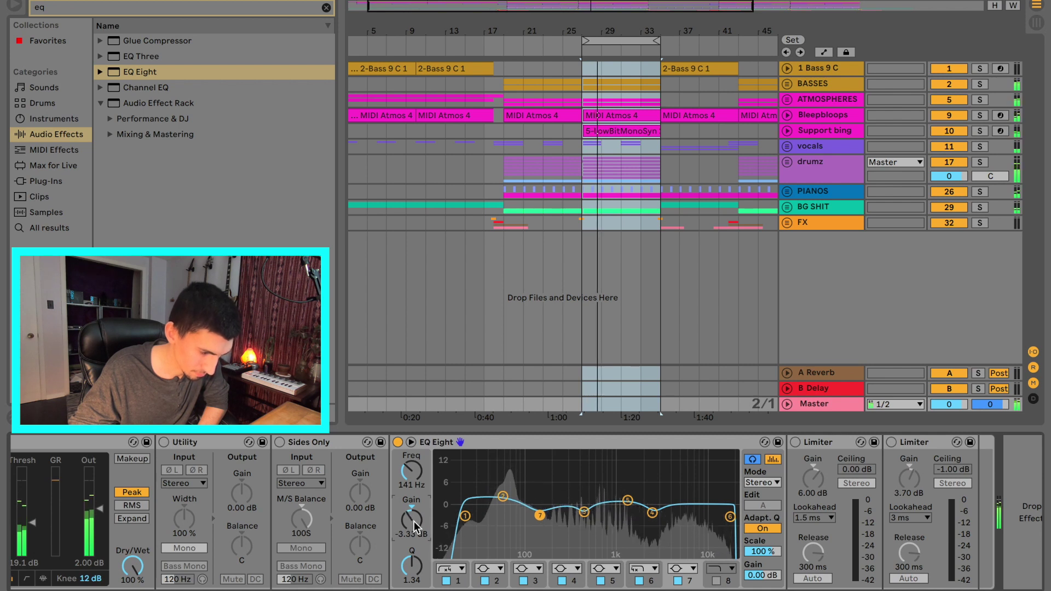
- Adjust EQ Eight's band 2 to 2.60 dB at 47.4 Hz, and boost band 5 by 2.00 dB at 711 Hz
{"action": "mouse_move", "coordinate": [407, 534]}
{"action": "left_mouse_down"}
{"action": "mouse_move", "coordinate": [412, 553]}
{"action": "mouse_move", "coordinate": [412, 523]}
{"action": "left_mouse_up"}
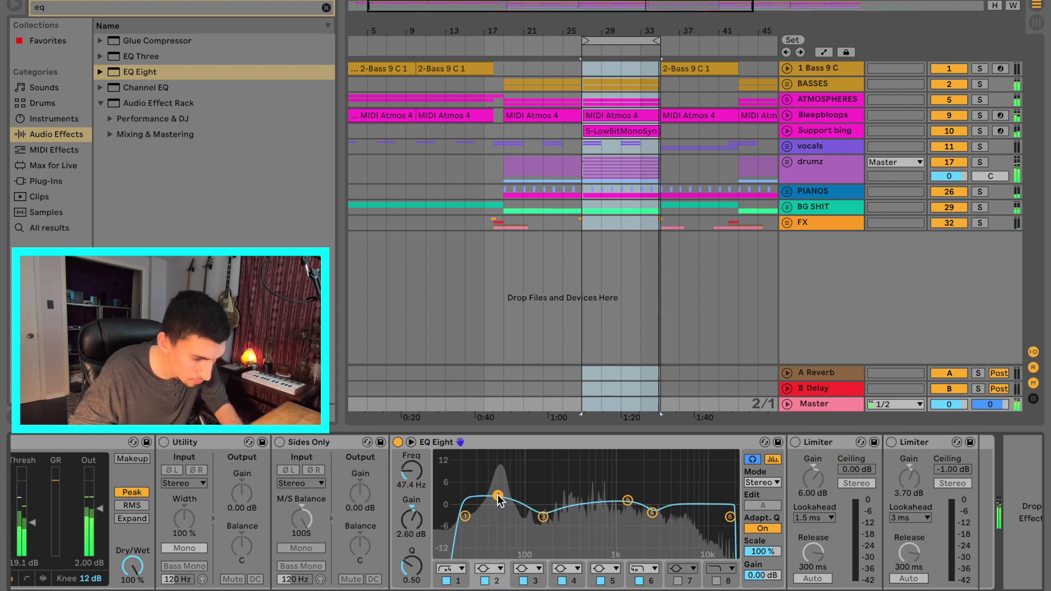
{"action": "left_click_drag", "start_coordinate": [627, 500], "coordinate": [602, 498]}
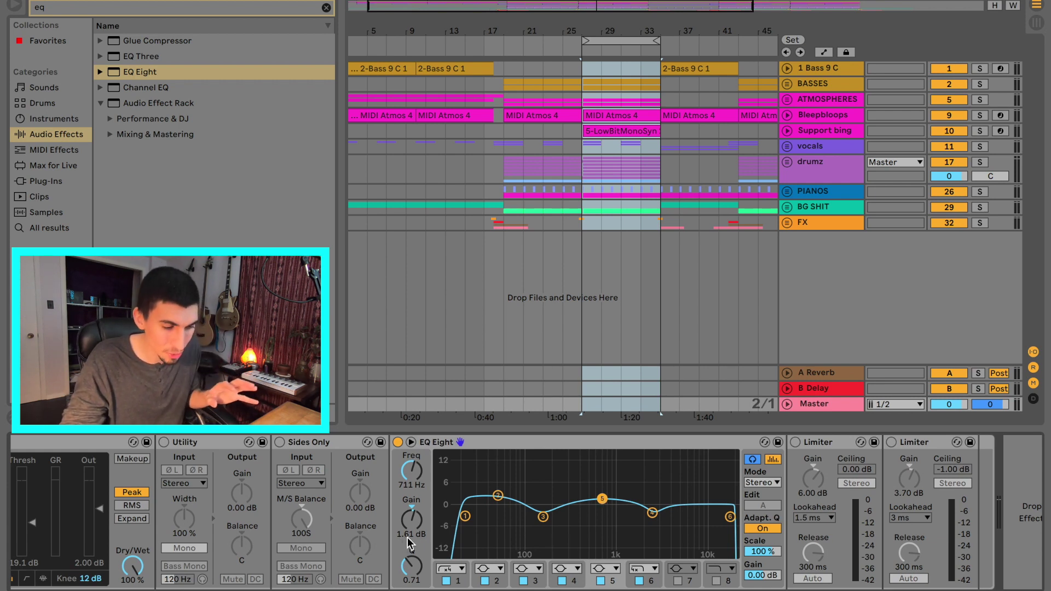
{"action": "key", "text": "space"}
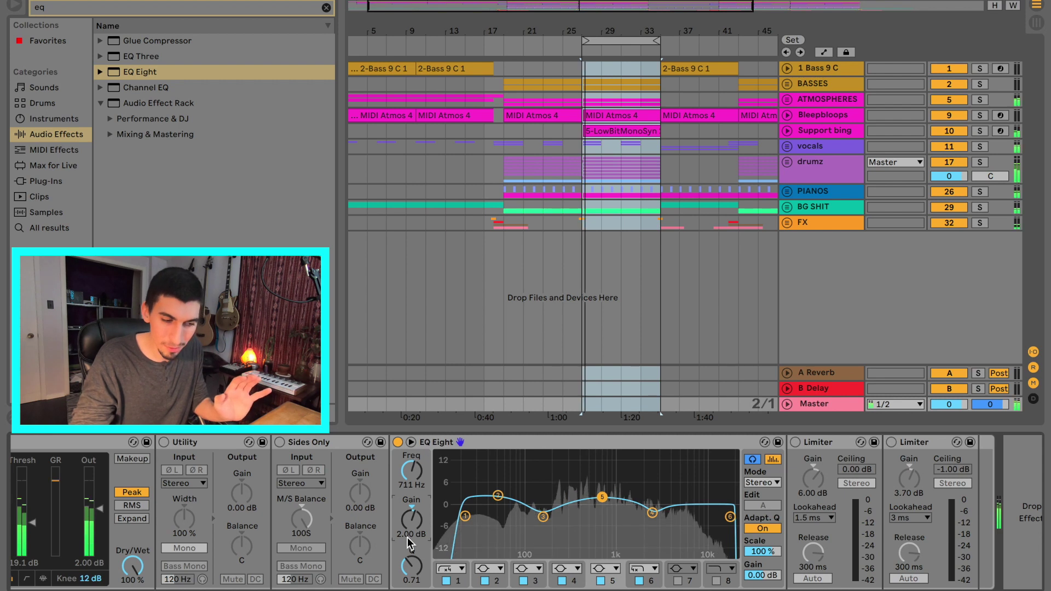
- Switch EQ Eight to M/S mode, and sweep the mid channel's band 3 to a -2.00 dB cut at 426 Hz
{"action": "left_click", "coordinate": [776, 483]}
{"action": "left_click", "coordinate": [752, 519]}
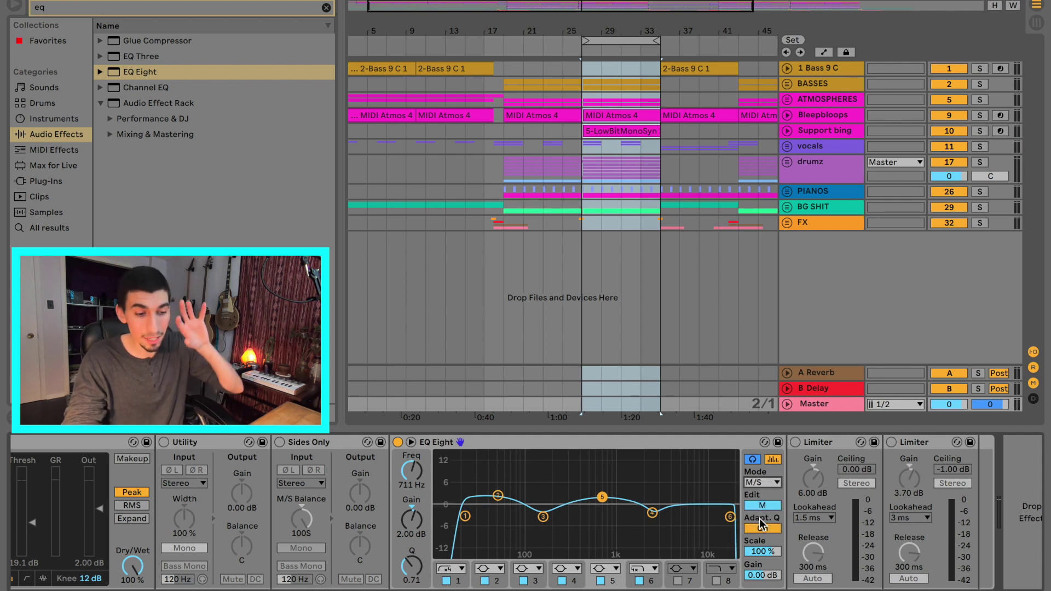
{"action": "left_click", "coordinate": [775, 483]}
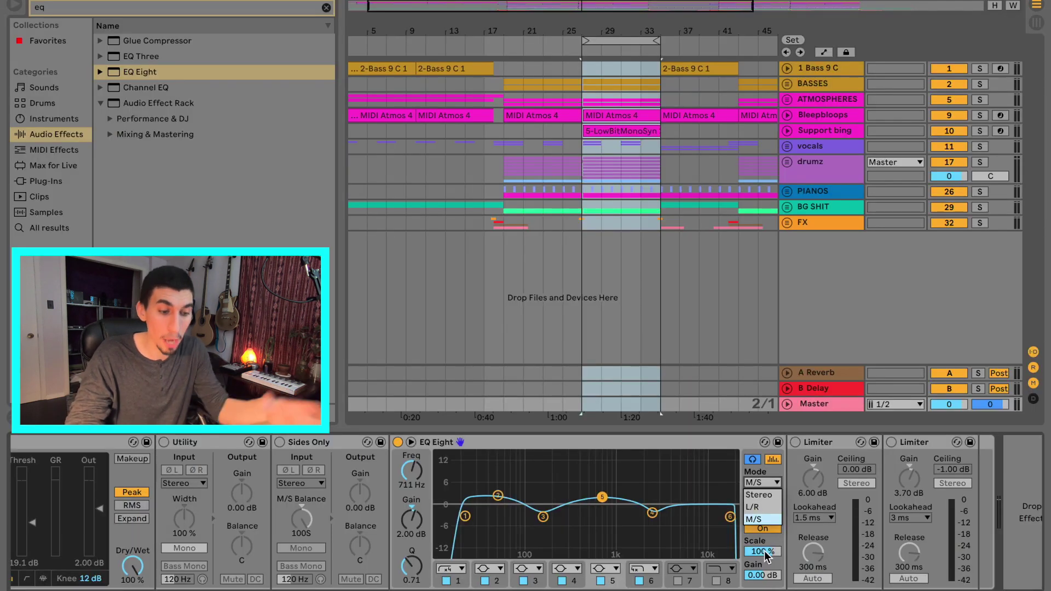
{"action": "left_click", "coordinate": [723, 444]}
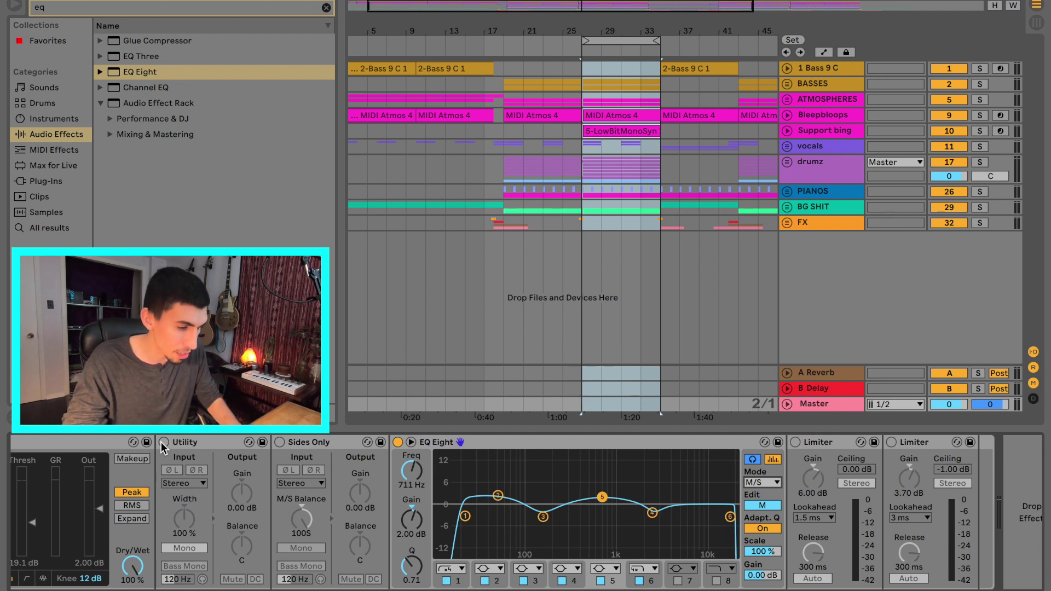
{"action": "key", "text": "space"}
{"action": "left_click_drag", "start_coordinate": [542, 516], "coordinate": [582, 454]}
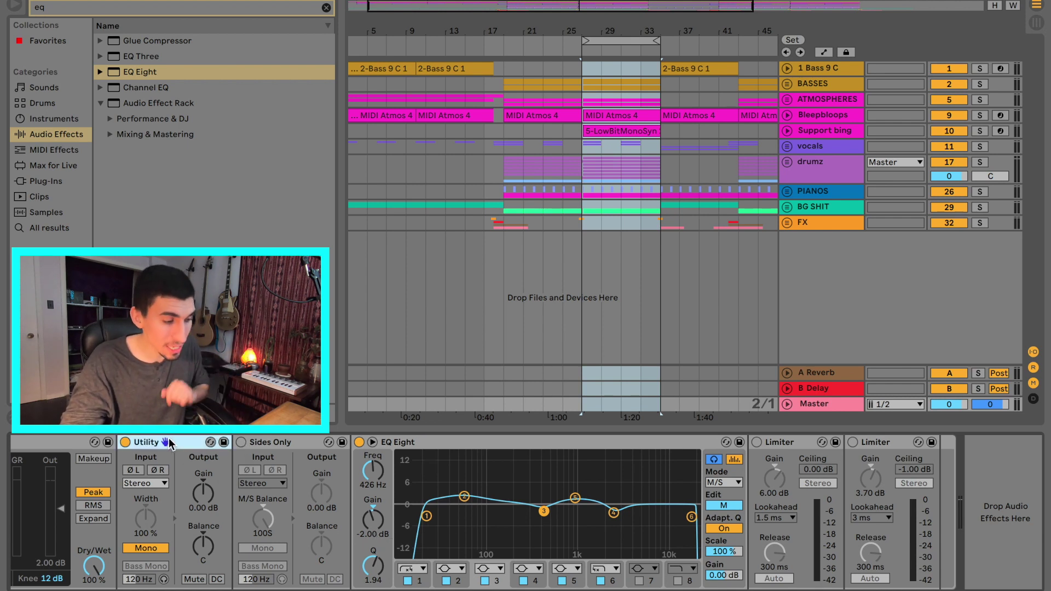
- Search the audio effects for "sides" and look up the Sides Only preset under Utility
{"action": "left_click", "coordinate": [277, 446]}
{"action": "left_click", "coordinate": [110, 8]}
{"action": "key", "text": "BackSpace"}
{"action": "key", "text": "BackSpace"}
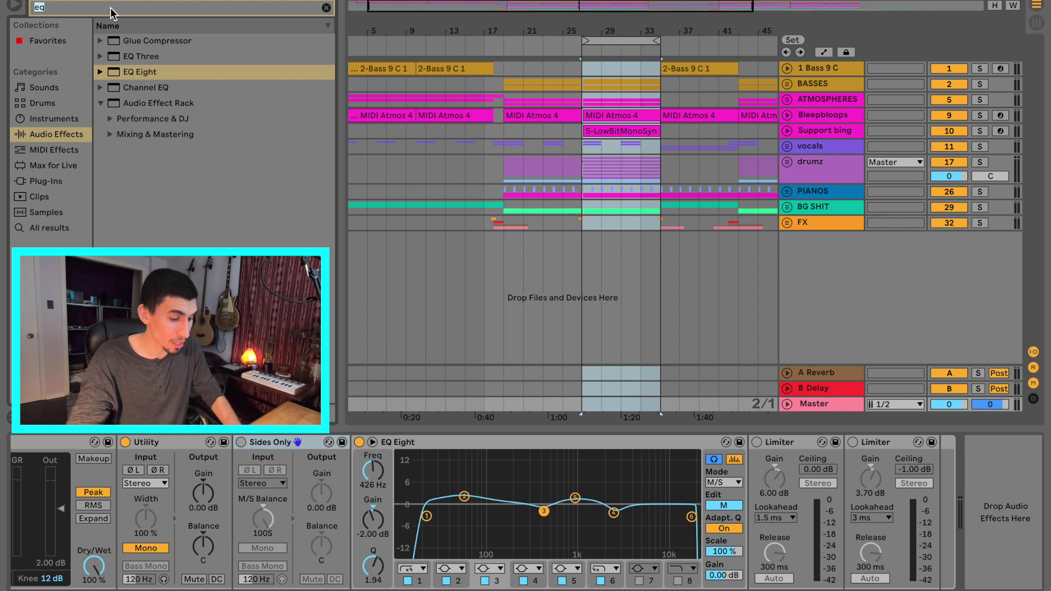
{"action": "type", "text": "sides"}
{"action": "left_click", "coordinate": [99, 40]}
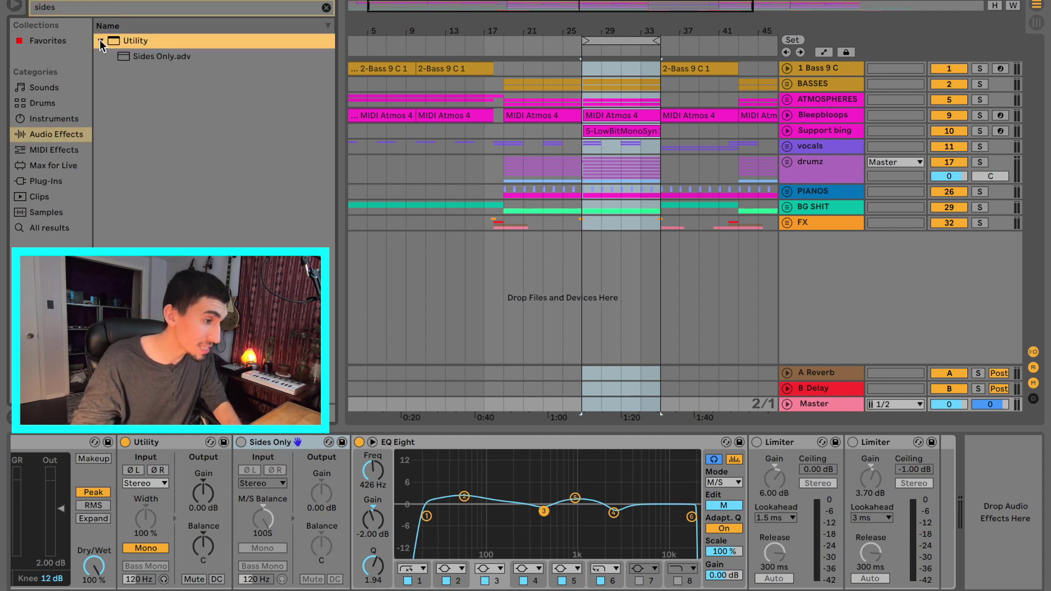
{"action": "left_click", "coordinate": [164, 58]}
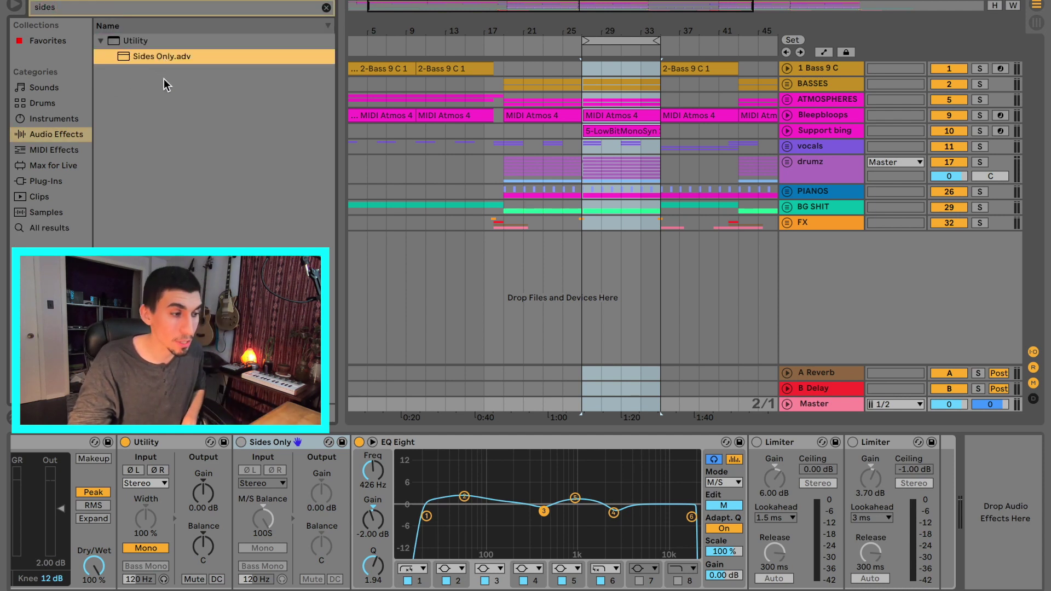
{"action": "left_click", "coordinate": [101, 40]}
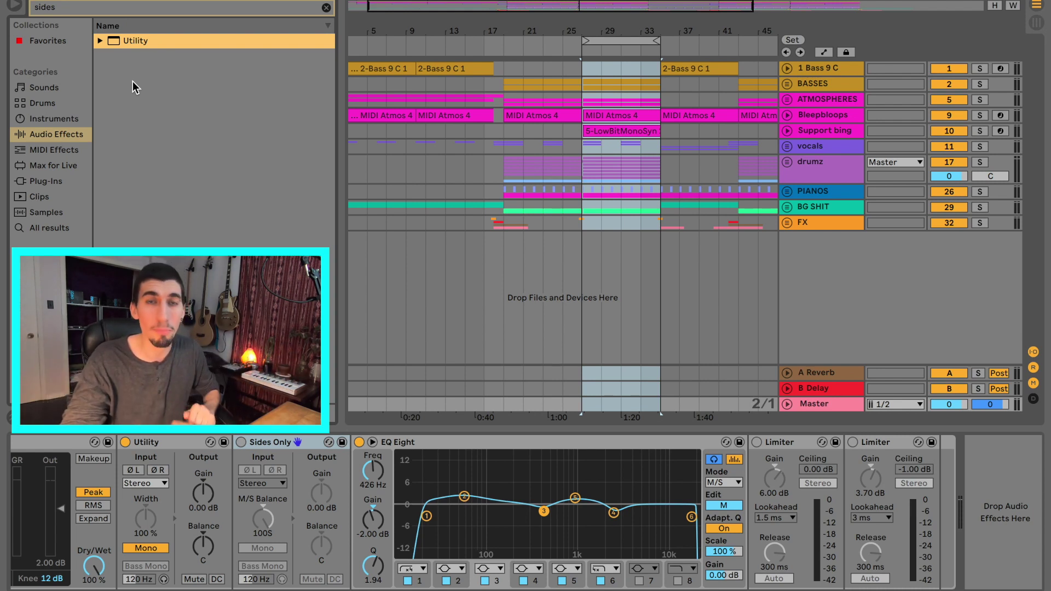
- Enable the Sides Only device in the mastering rack and turn off the mono Utility
{"action": "left_click", "coordinate": [241, 443]}
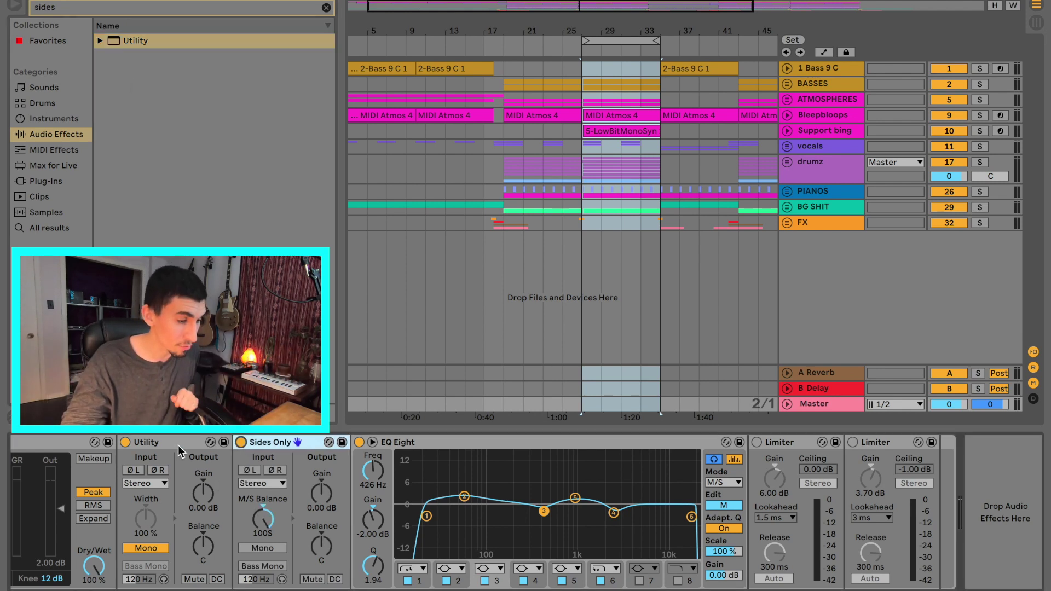
{"action": "left_click", "coordinate": [126, 443]}
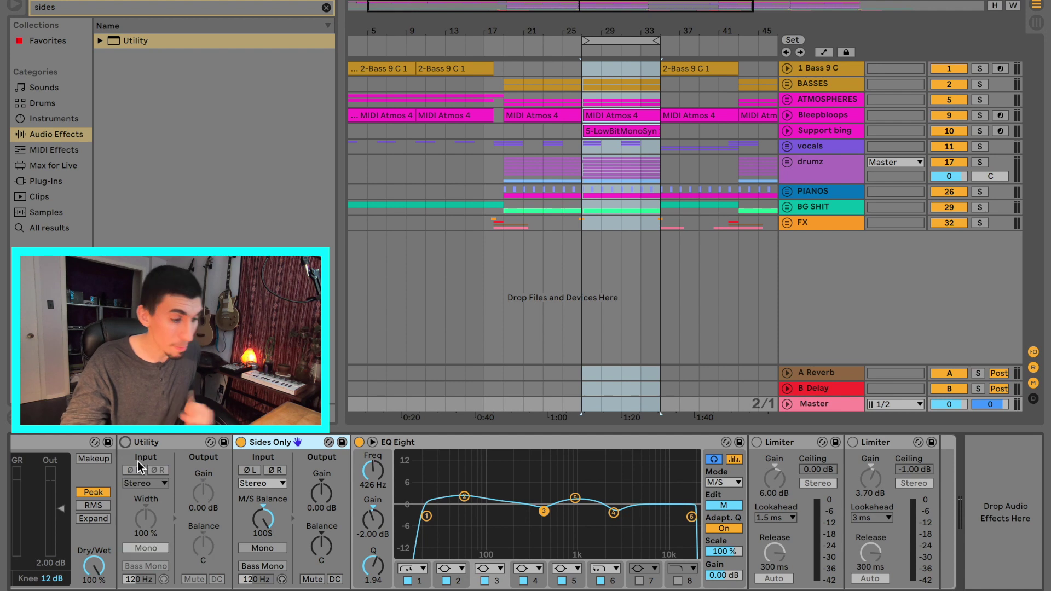
{"action": "left_click", "coordinate": [191, 537]}
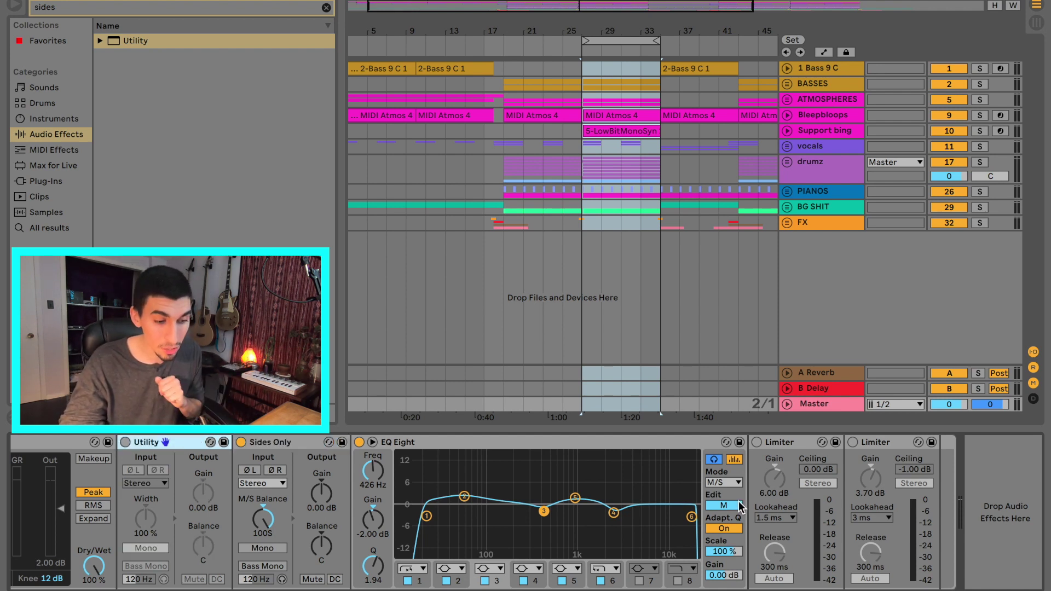
- Switch EQ Eight to the side channel, make band 3 a low cut at 316 Hz, and sweep band 5 with a 15.0 dB boost at 1.82 kHz
{"action": "left_click", "coordinate": [724, 505]}
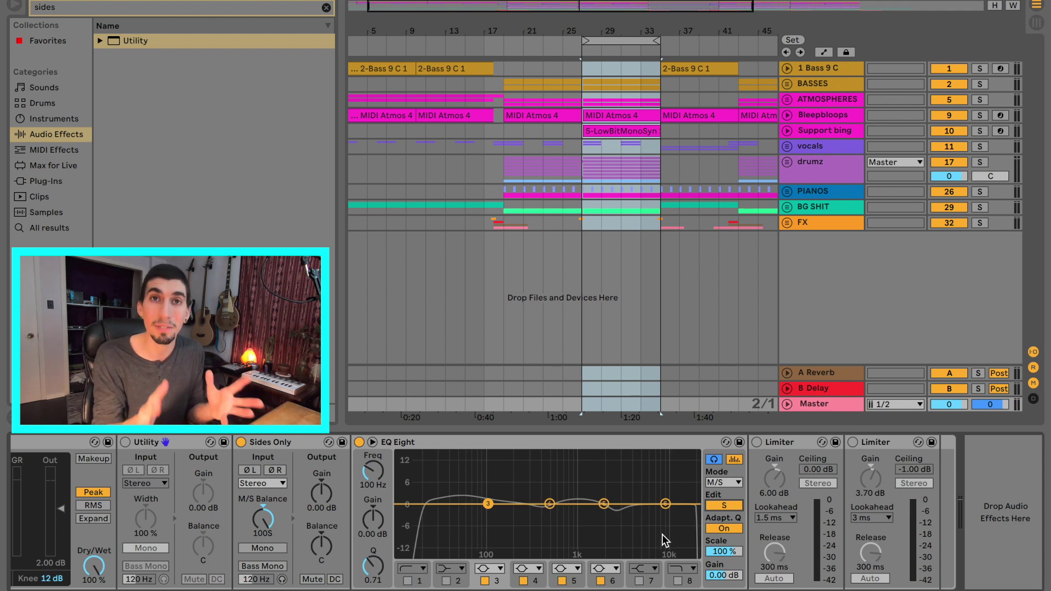
{"action": "key", "text": "space"}
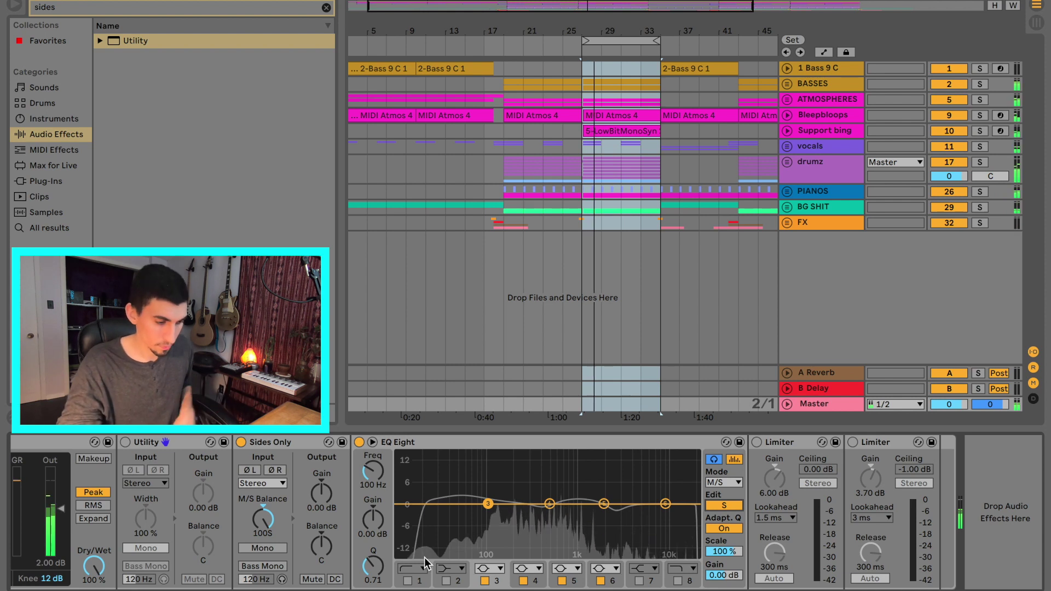
{"action": "left_click", "coordinate": [501, 569]}
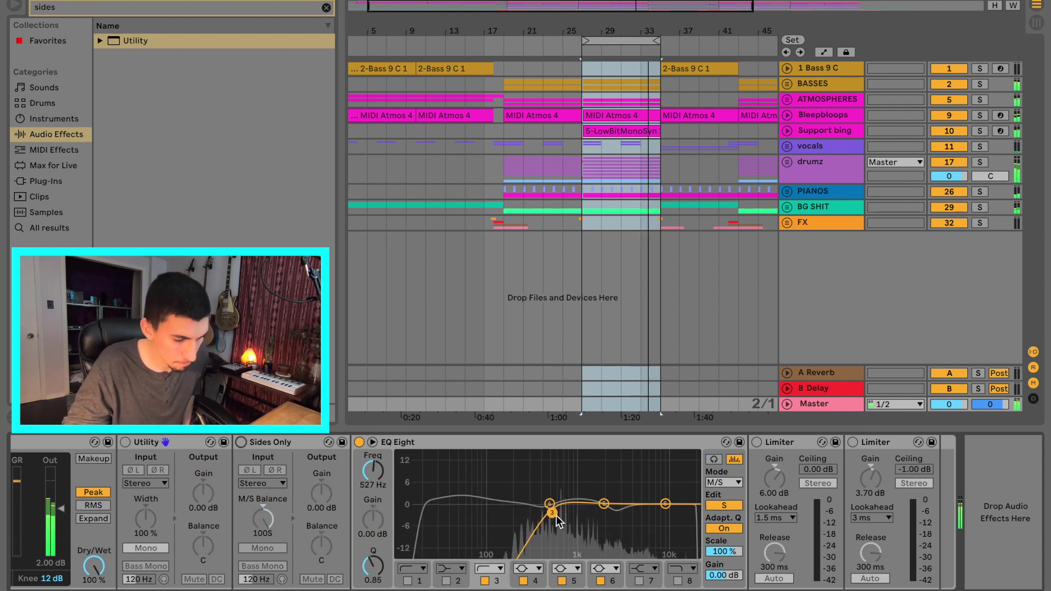
{"action": "mouse_move", "coordinate": [551, 512]}
{"action": "left_mouse_down"}
{"action": "mouse_move", "coordinate": [413, 518]}
{"action": "mouse_move", "coordinate": [602, 534]}
{"action": "mouse_move", "coordinate": [665, 517]}
{"action": "mouse_move", "coordinate": [541, 515]}
{"action": "left_mouse_up"}
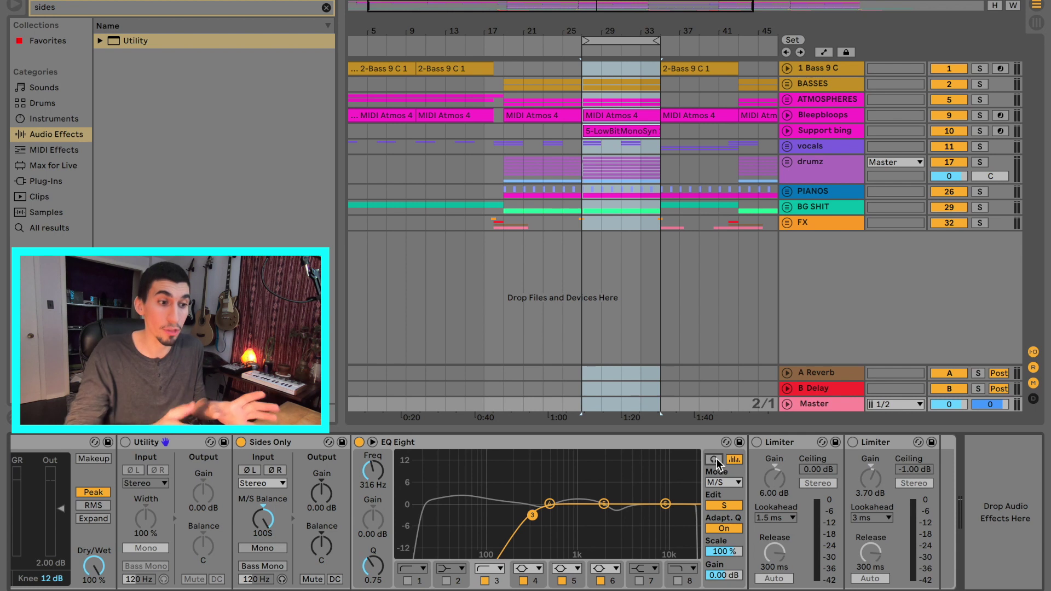
{"action": "left_click_drag", "start_coordinate": [604, 503], "coordinate": [601, 454]}
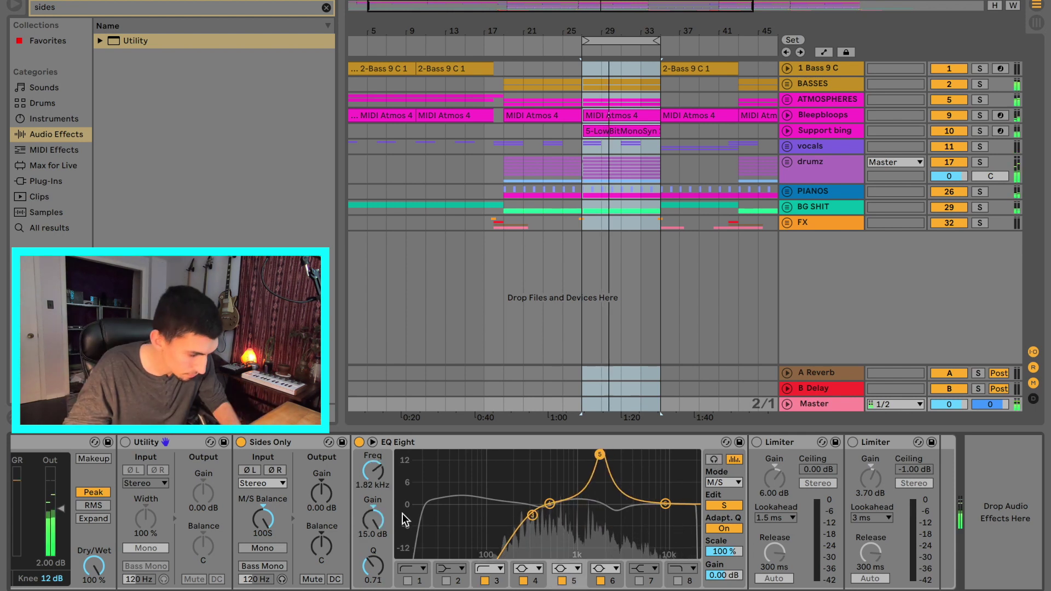
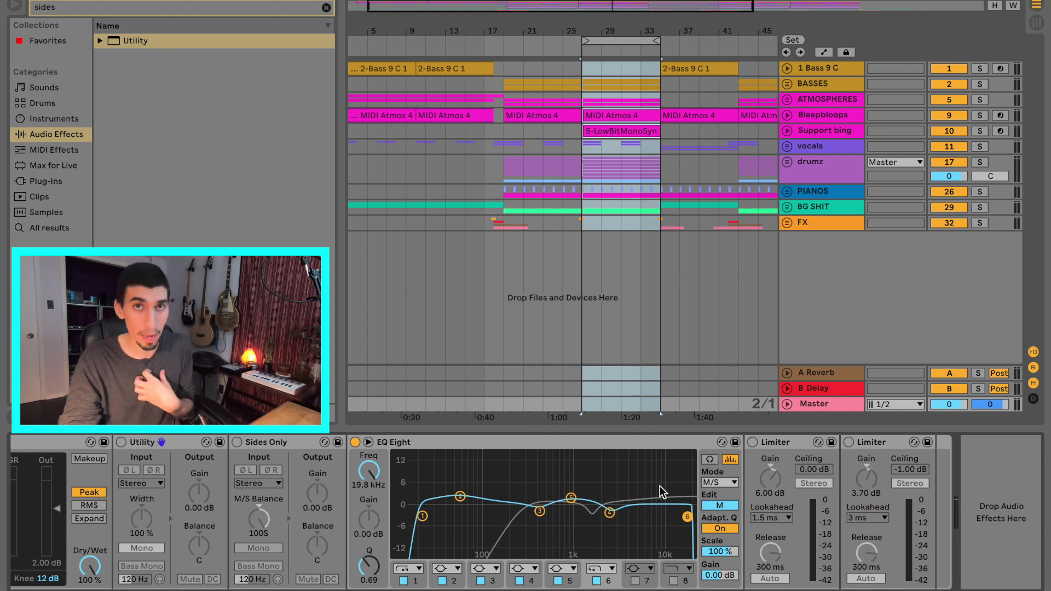
- Look over the two Limiters and reset the Master track's peak level indicator in the mixer
{"action": "scroll", "coordinate": [659, 486], "scroll_direction": "left", "scroll_amount": 5}
{"action": "scroll", "coordinate": [659, 486], "scroll_direction": "right", "scroll_amount": 5}
{"action": "left_click", "coordinate": [786, 442]}
{"action": "left_click", "coordinate": [869, 444]}
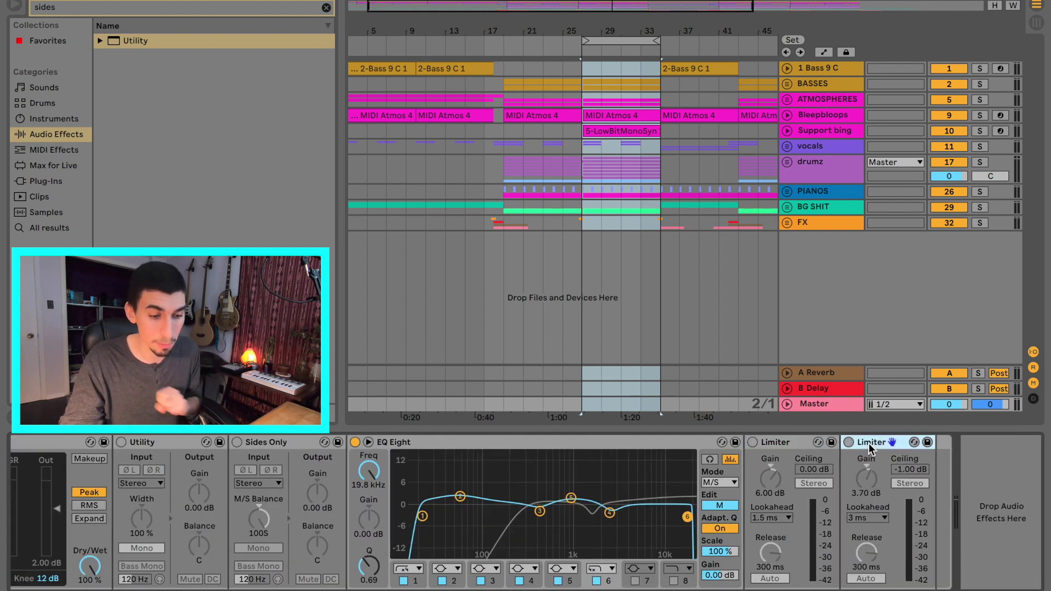
{"action": "key", "text": "Tab"}
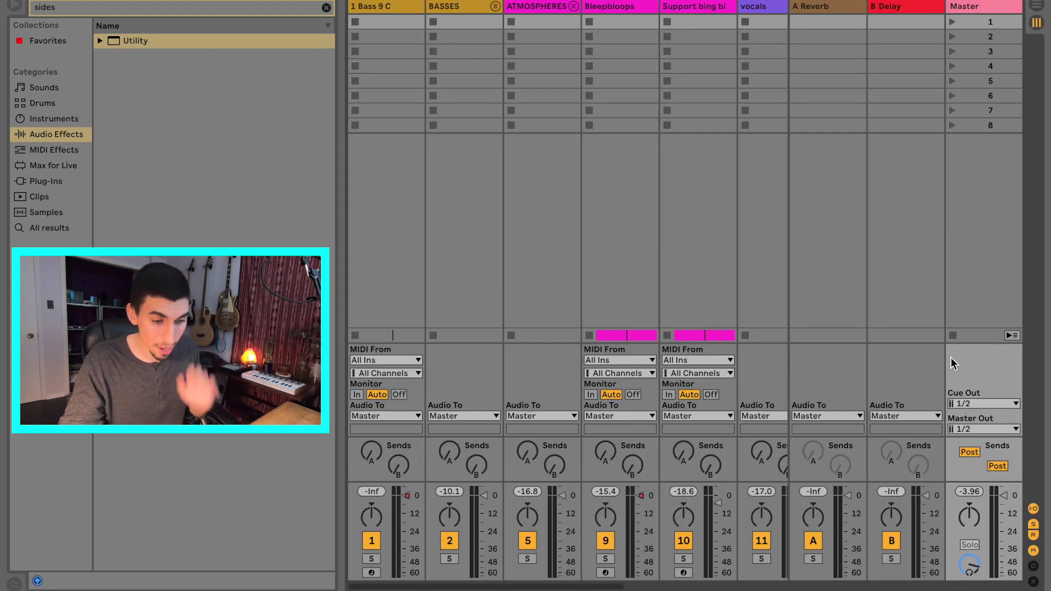
{"action": "left_click", "coordinate": [968, 490]}
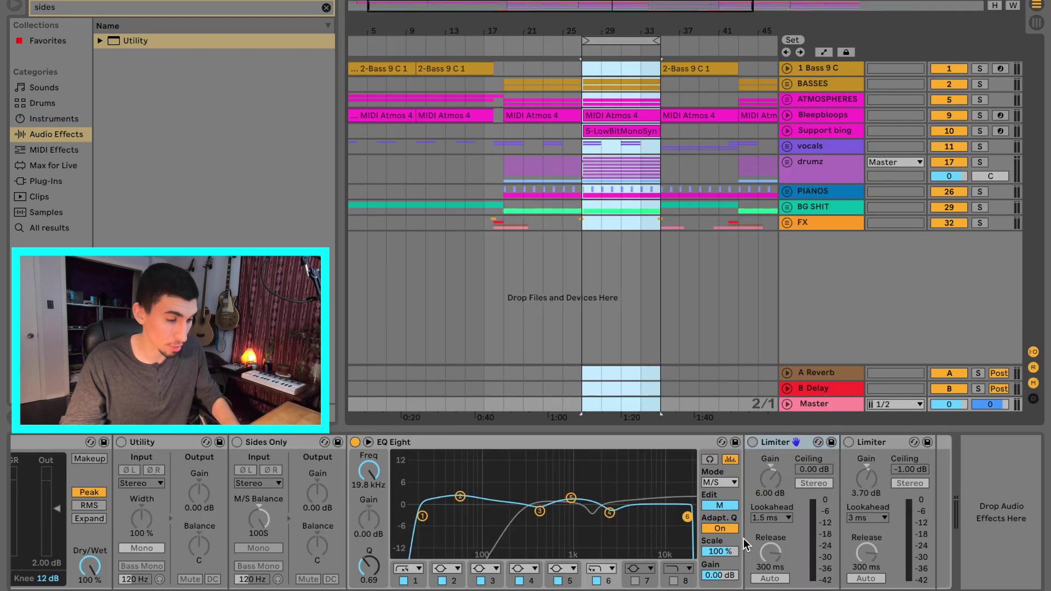
- Enable the first Limiter with a 0.01 ms release and adjust its gain to 4.40 dB while the loop plays
{"action": "key", "text": "Tab"}
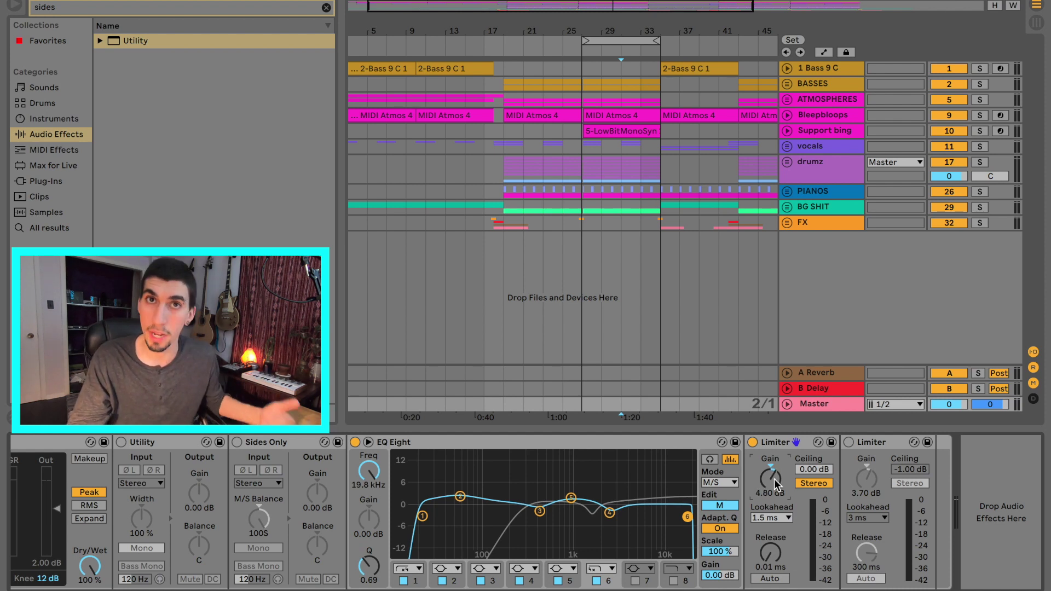
{"action": "left_click", "coordinate": [792, 447]}
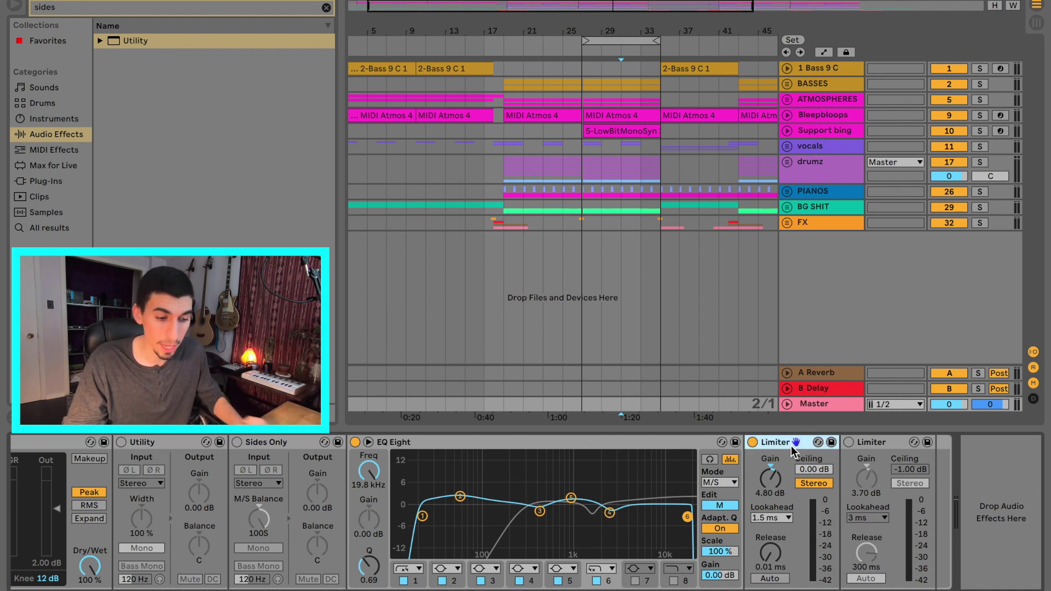
{"action": "left_click", "coordinate": [772, 481]}
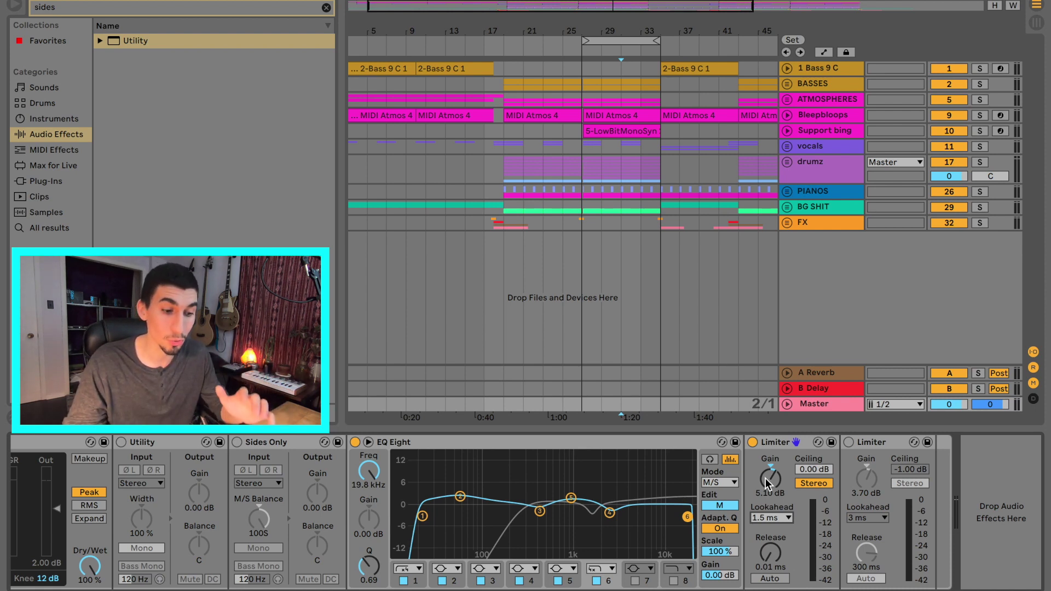
{"action": "left_click_drag", "start_coordinate": [766, 482], "coordinate": [766, 482]}
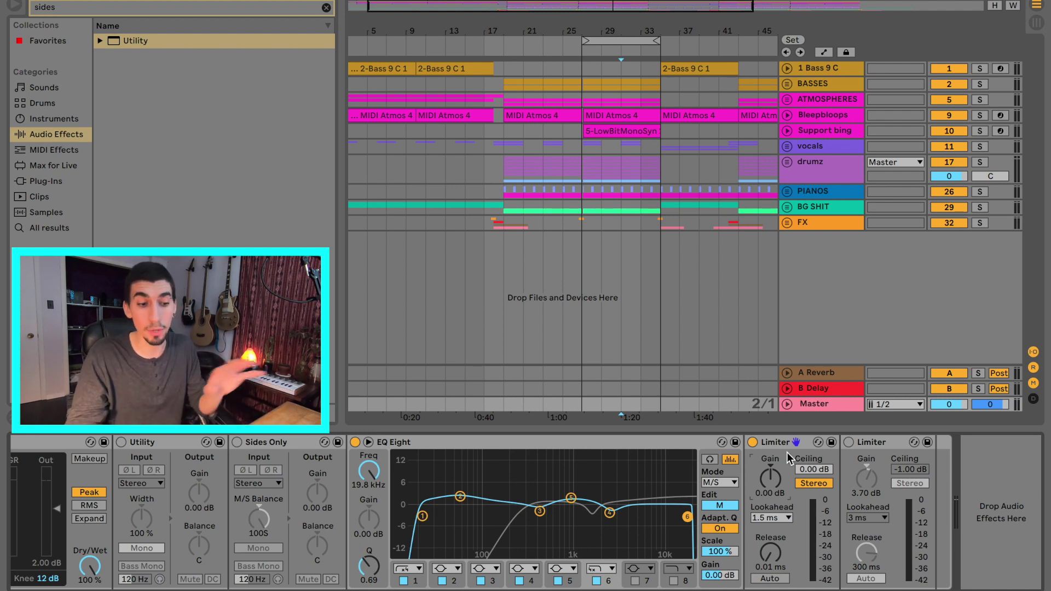
{"action": "key", "text": "space"}
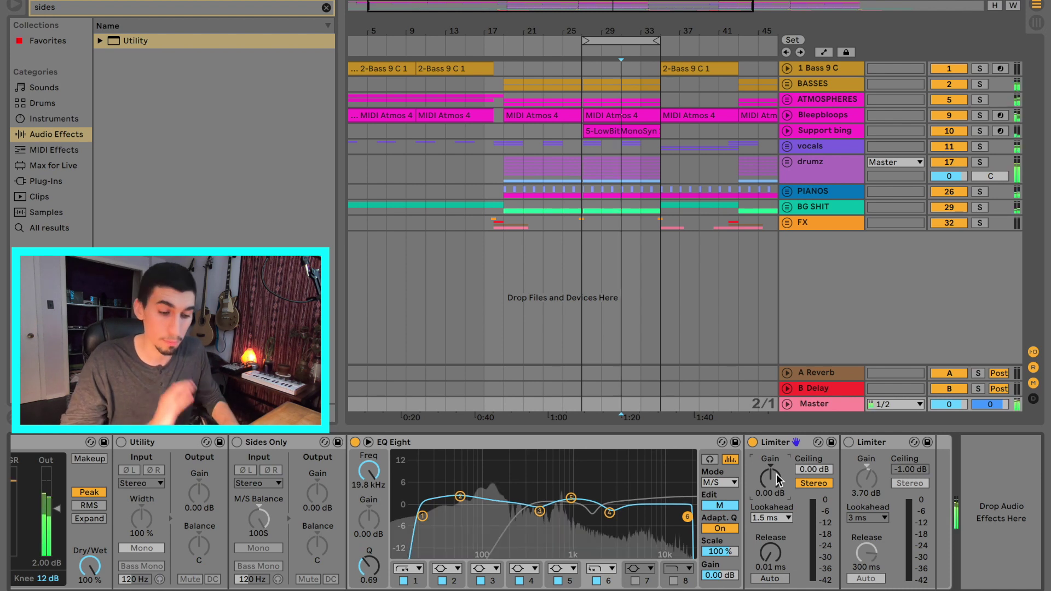
{"action": "left_click_drag", "start_coordinate": [776, 474], "coordinate": [776, 443]}
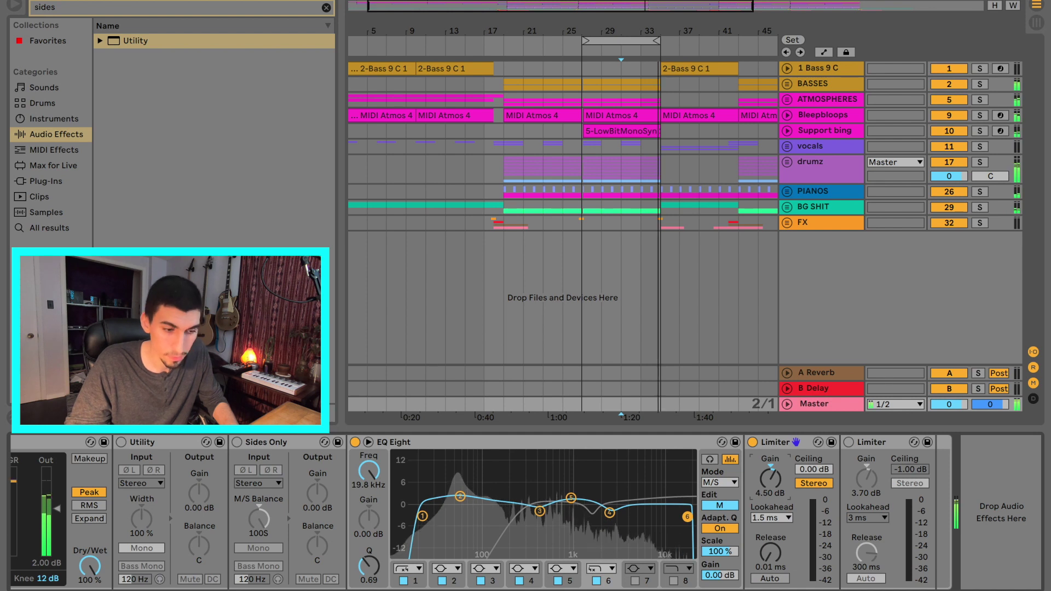
{"action": "key", "text": "space"}
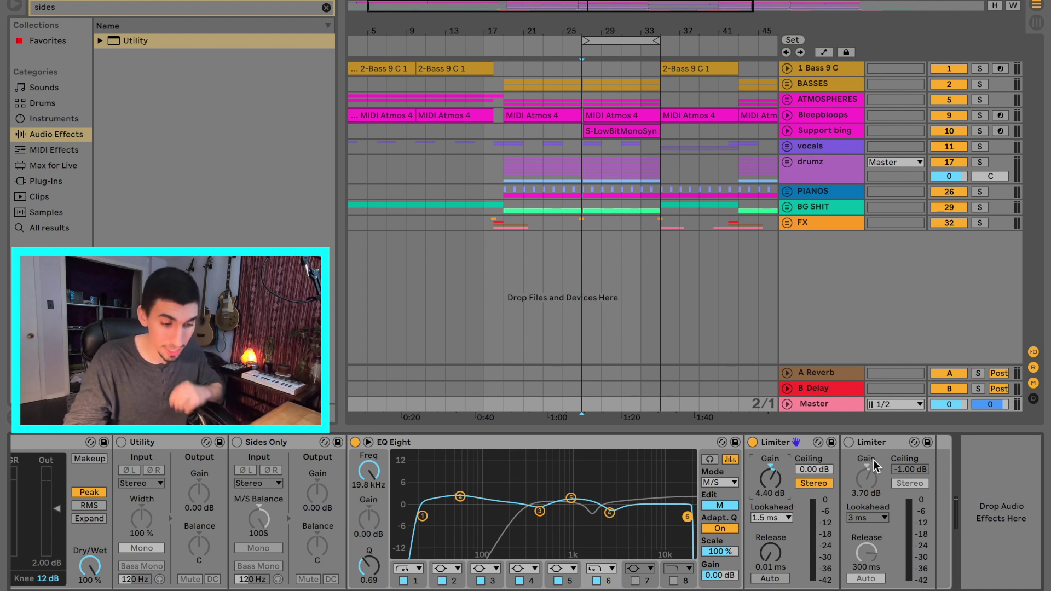
- Enable the second Limiter with its gain reset to 0.00 dB, and turn on auto release for the first Limiter
{"action": "left_click", "coordinate": [848, 443]}
{"action": "double_click", "coordinate": [862, 479]}
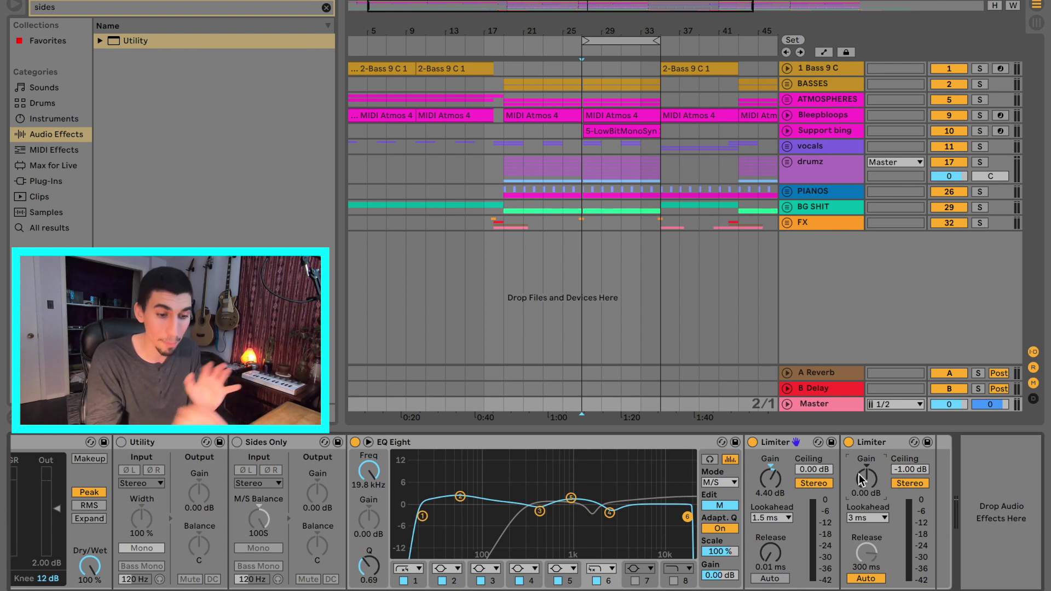
{"action": "left_click", "coordinate": [862, 520]}
{"action": "left_click", "coordinate": [862, 499]}
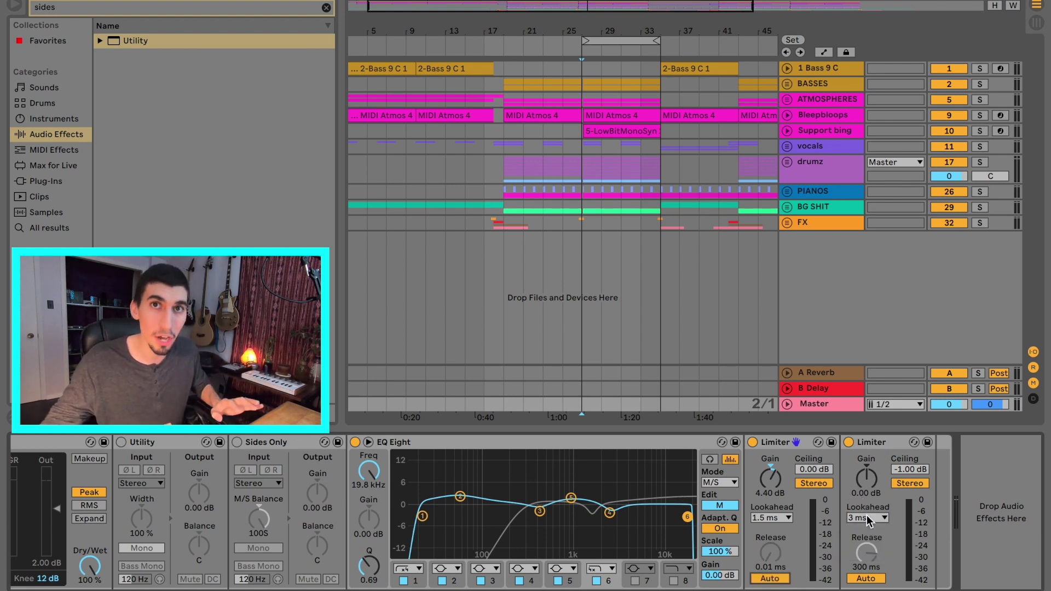
- Enlarge the mixer's level meters and play the loop to check the Master track's peak level
{"action": "key", "text": "Tab"}
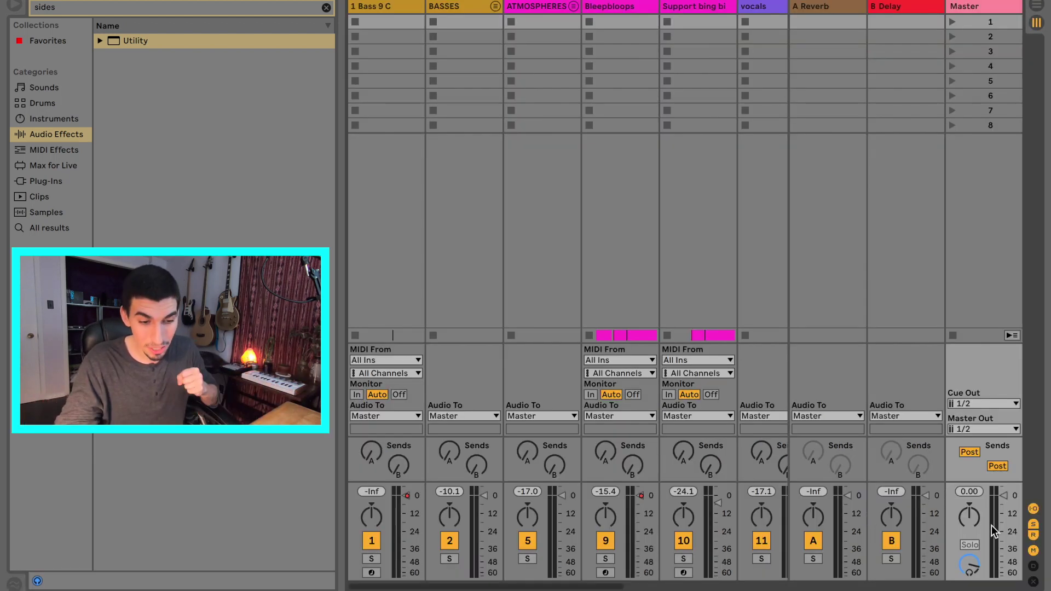
{"action": "left_click_drag", "start_coordinate": [971, 484], "coordinate": [977, 298]}
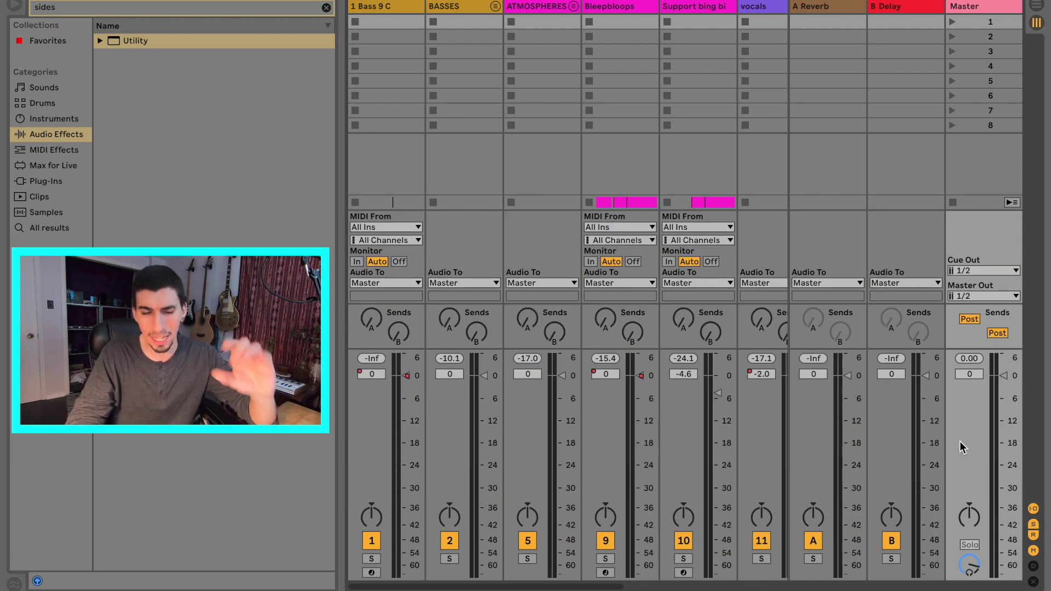
{"action": "key", "text": "space"}
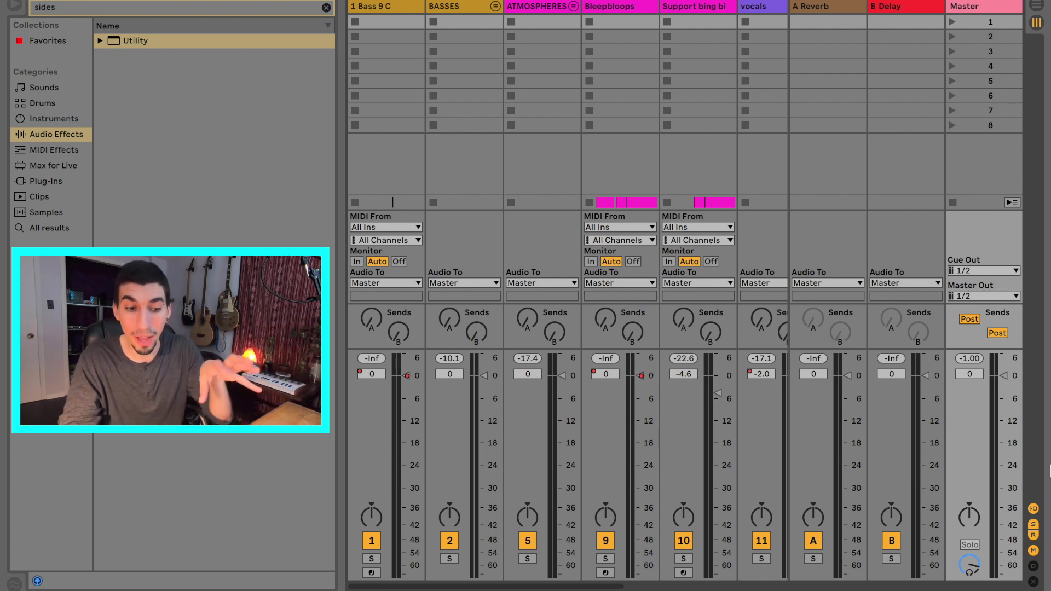
{"action": "key", "text": "Tab"}
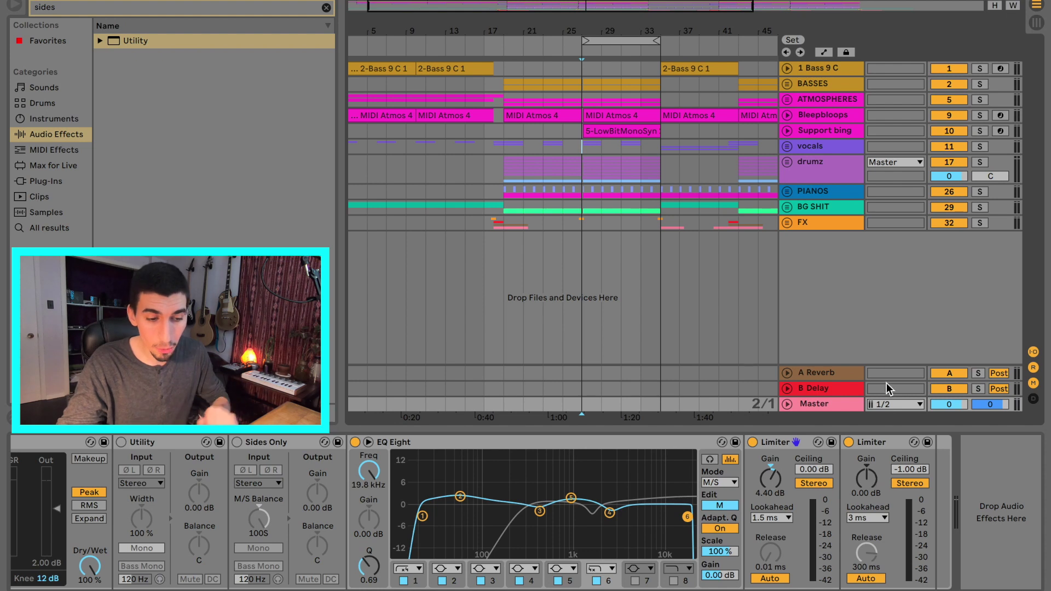
- Show the device chain beneath the mixer and raise the second Limiter's gain to 4.00 dB during playback
{"action": "key", "text": "Tab"}
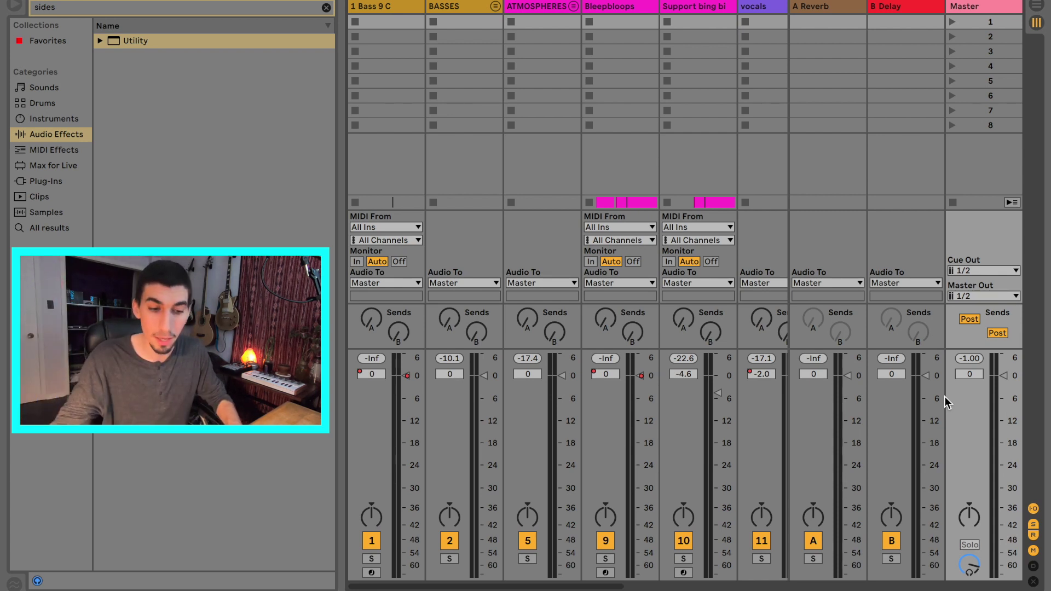
{"action": "key", "text": "shift+Tab"}
{"action": "key", "text": "space"}
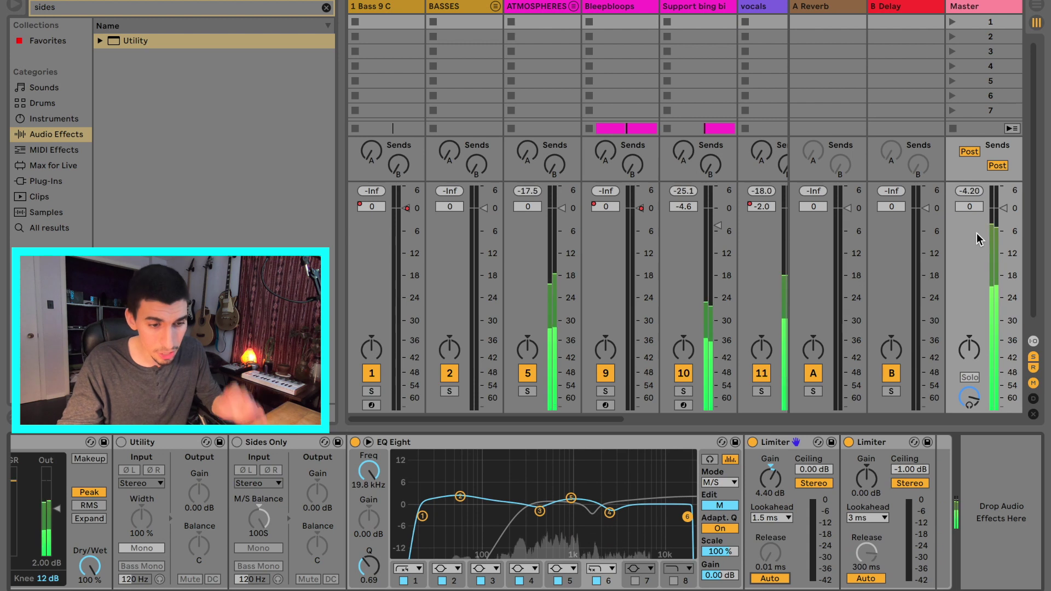
{"action": "left_click_drag", "start_coordinate": [875, 472], "coordinate": [875, 463]}
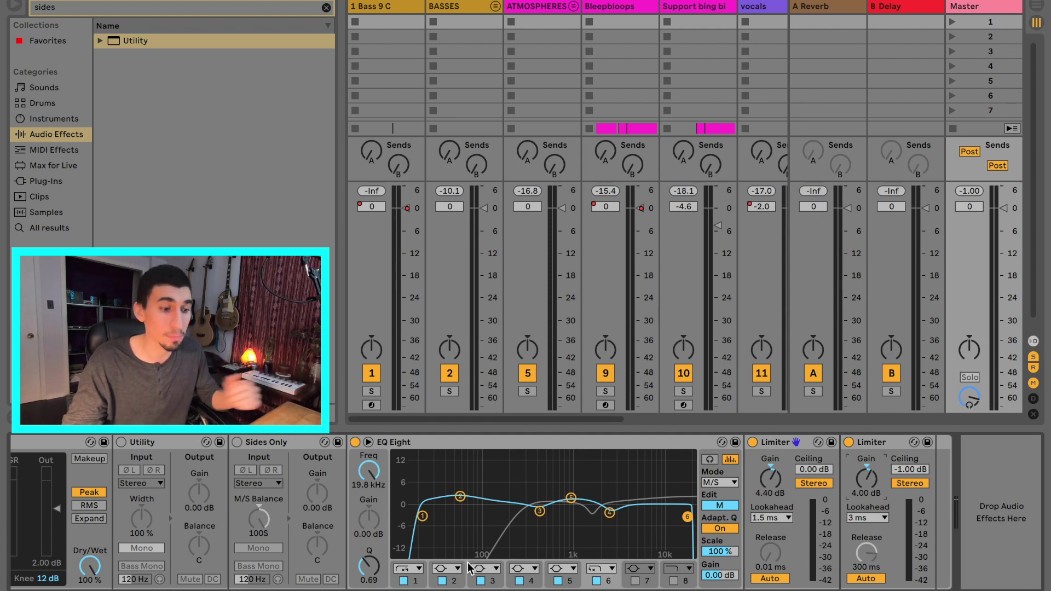
- Review the mastering chain on the Master track from the Compressor through to the second Limiter
{"action": "scroll", "coordinate": [445, 541], "scroll_direction": "left", "scroll_amount": 5}
{"action": "key", "text": "Tab"}
{"action": "key", "text": "Tab"}
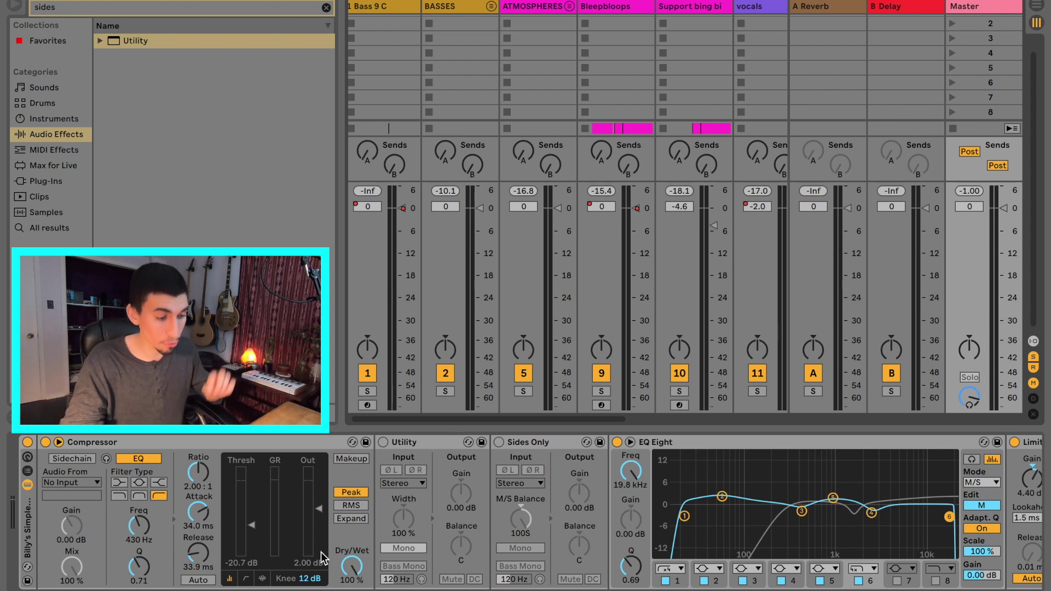
{"action": "scroll", "coordinate": [485, 519], "scroll_direction": "down", "scroll_amount": 2}
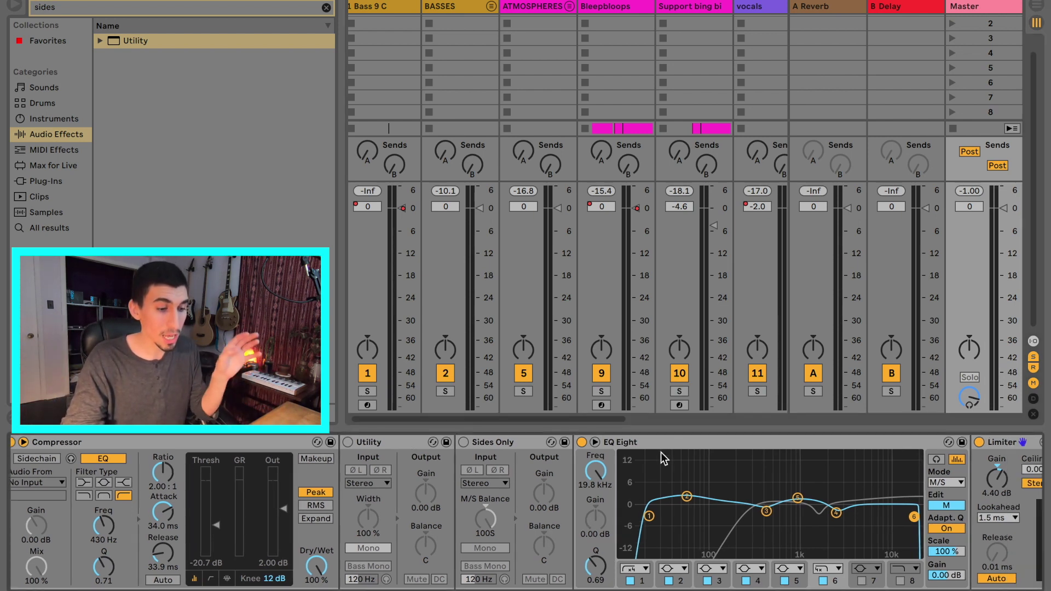
{"action": "scroll", "coordinate": [736, 493], "scroll_direction": "down", "scroll_amount": 5}
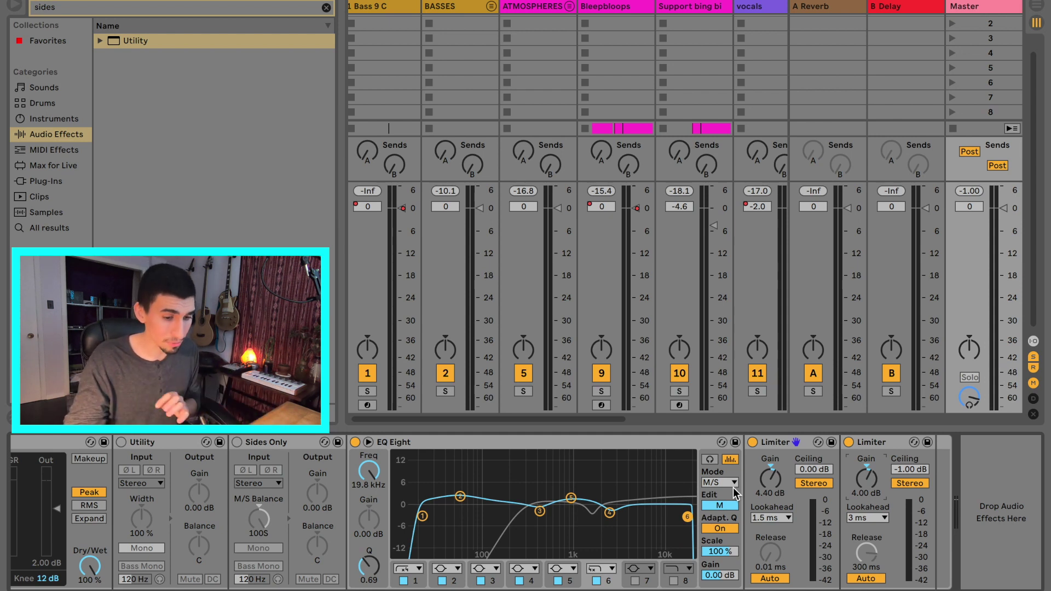
{"action": "scroll", "coordinate": [733, 487], "scroll_direction": "up", "scroll_amount": 6}
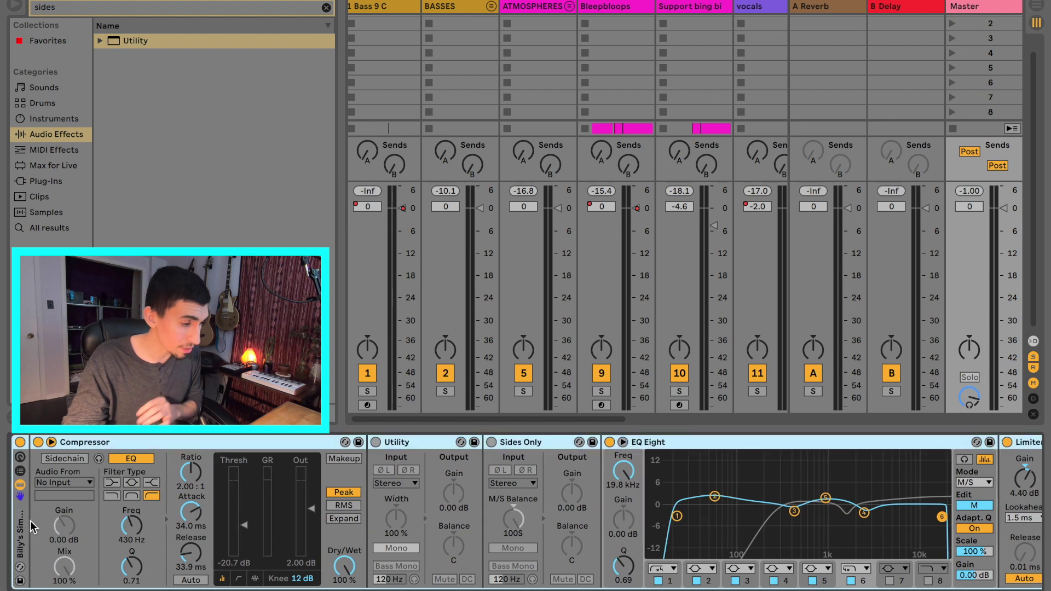
- Bypass the entire mastering rack on the Master track
{"action": "double_click", "coordinate": [19, 519]}
{"action": "left_click", "coordinate": [20, 442]}
{"action": "double_click", "coordinate": [18, 520]}
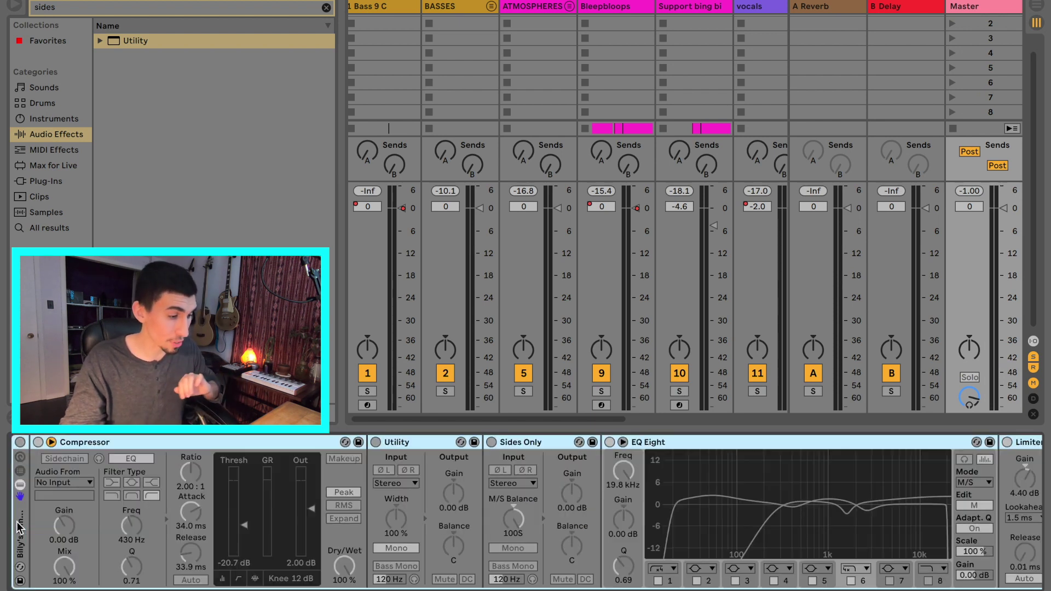
{"action": "scroll", "coordinate": [271, 492], "scroll_direction": "right", "scroll_amount": 5}
{"action": "scroll", "coordinate": [270, 492], "scroll_direction": "left", "scroll_amount": 5}
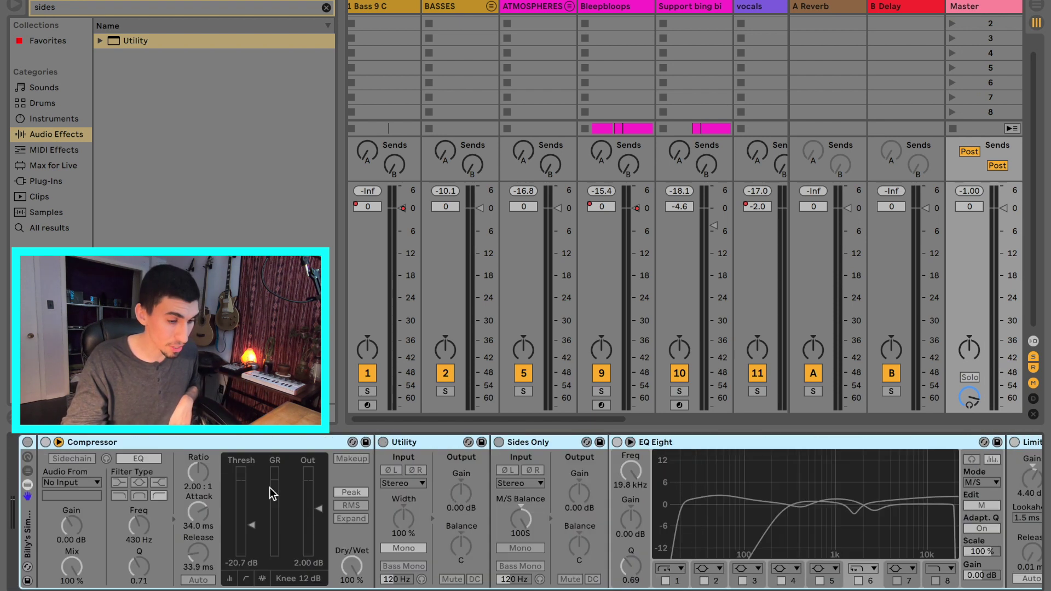
{"action": "left_click", "coordinate": [27, 442]}
{"action": "left_click", "coordinate": [28, 443]}
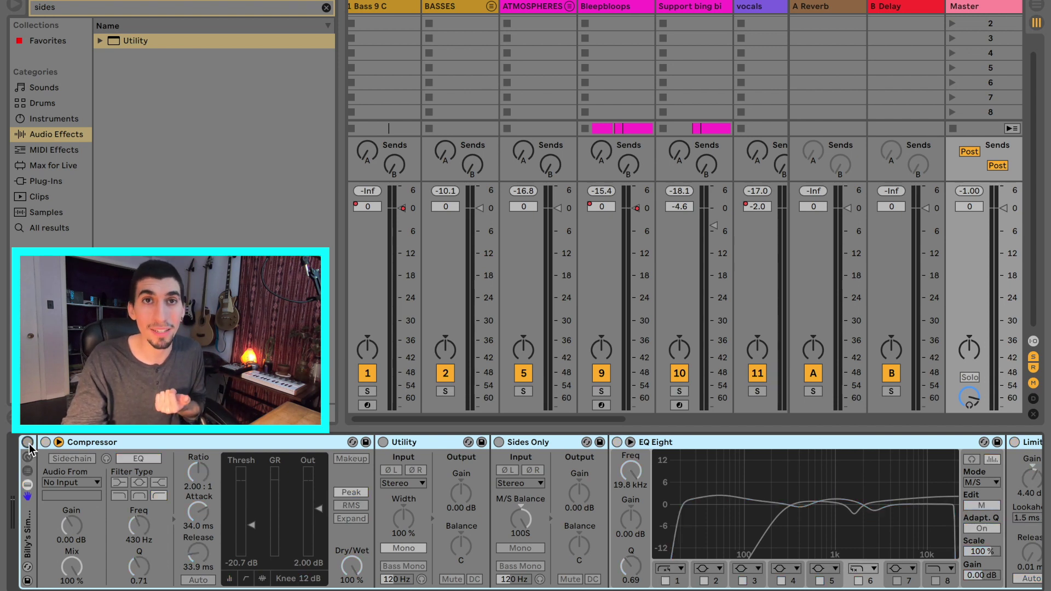
- Play the loop from its start with the mastering rack bypassed, and re-enable the rack to compare the sound
{"action": "key", "text": "Tab"}
{"action": "left_click", "coordinate": [582, 164]}
{"action": "key", "text": "space"}
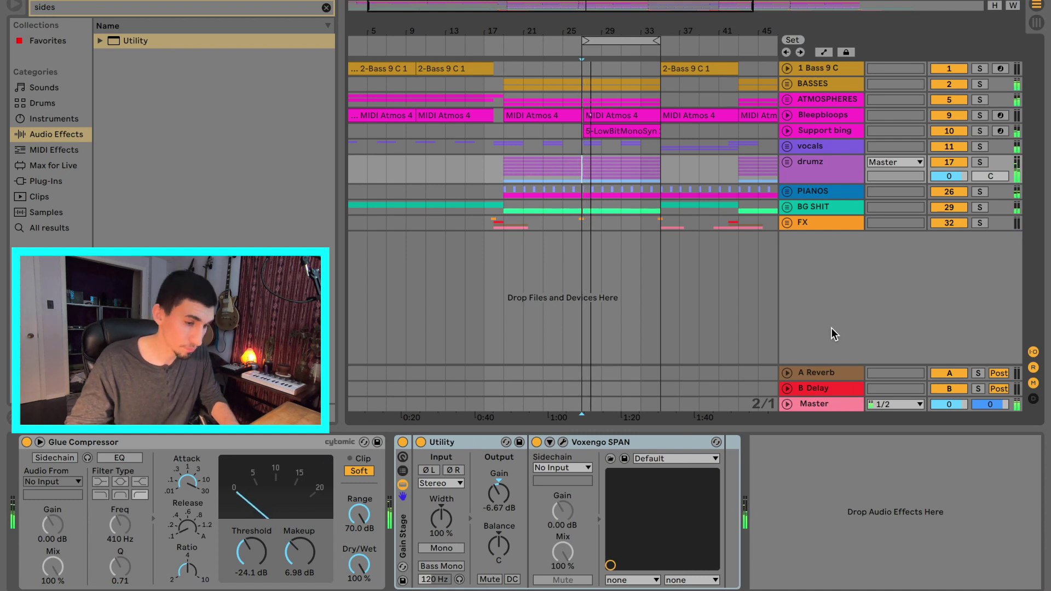
{"action": "left_click", "coordinate": [817, 405]}
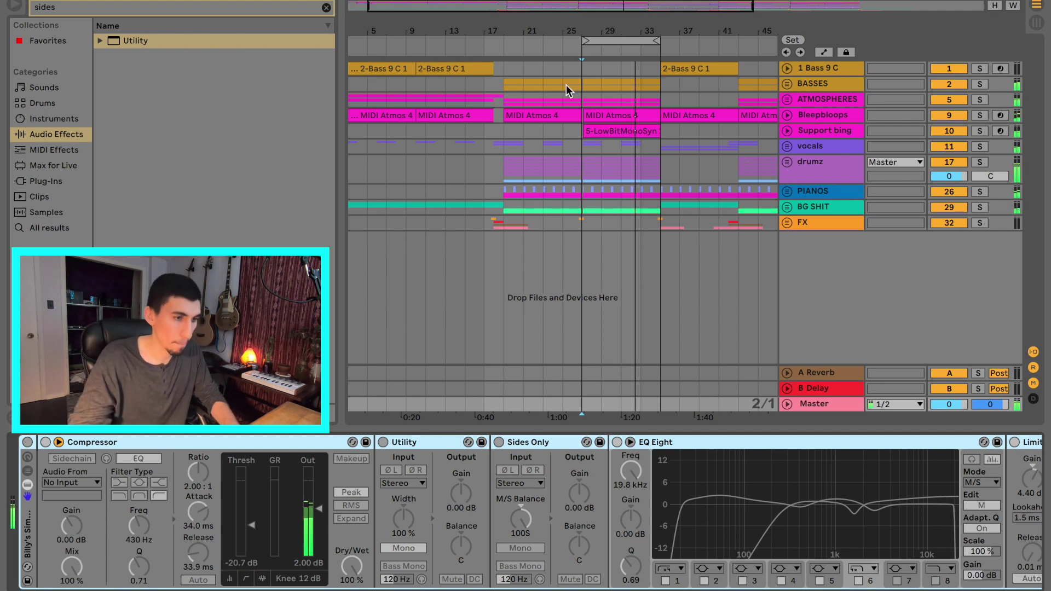
{"action": "left_click", "coordinate": [26, 443]}
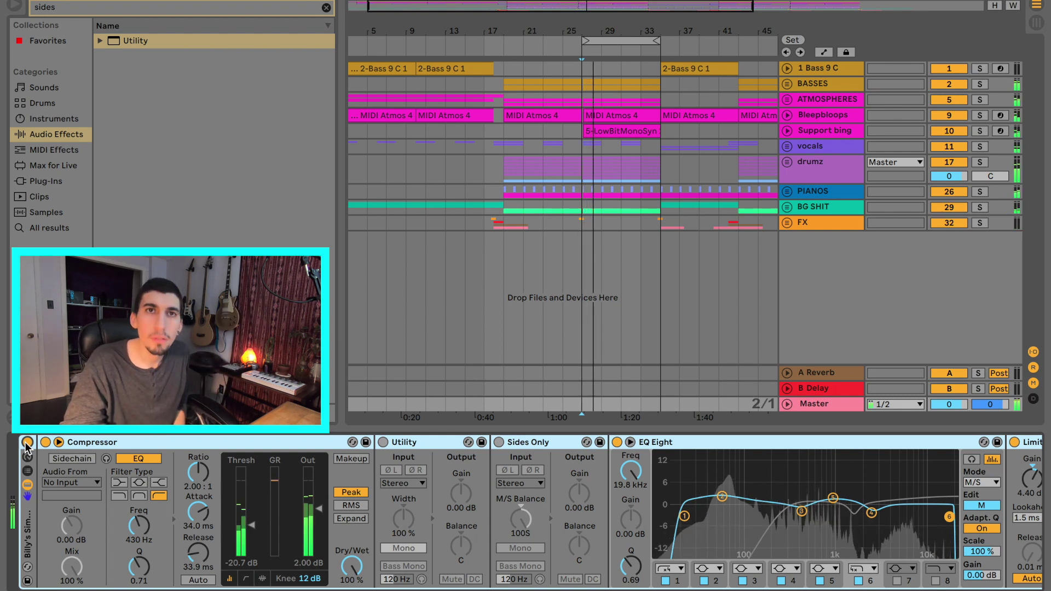
- Enable EQ Eight's mid-channel band 7 as a -2.86 dB cut at 141 Hz with Q 5.02, and move band 2 to 62.6 Hz
{"action": "scroll", "coordinate": [651, 509], "scroll_direction": "right", "scroll_amount": 3}
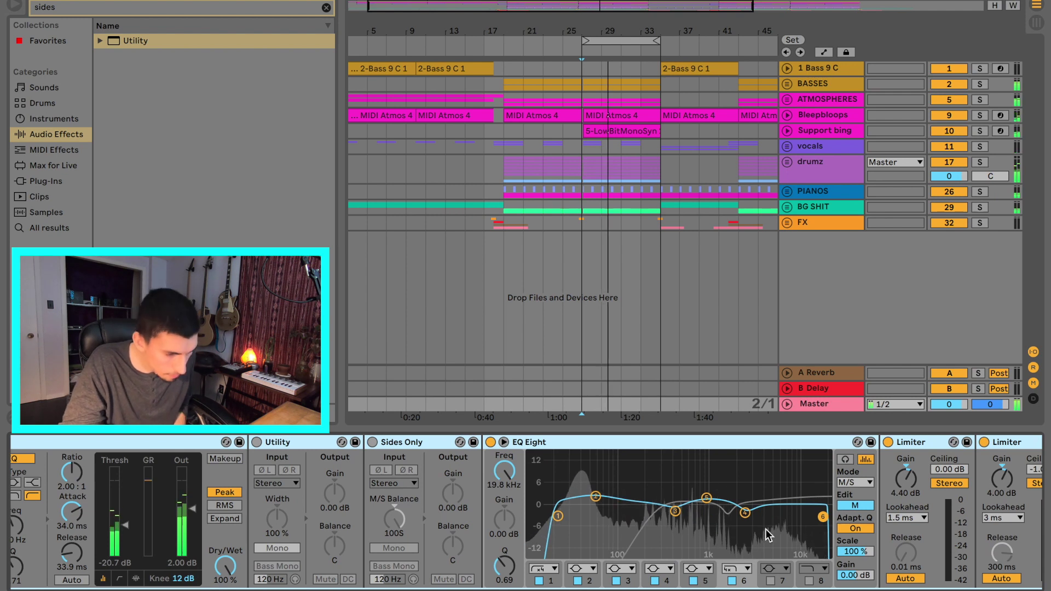
{"action": "left_click", "coordinate": [770, 581]}
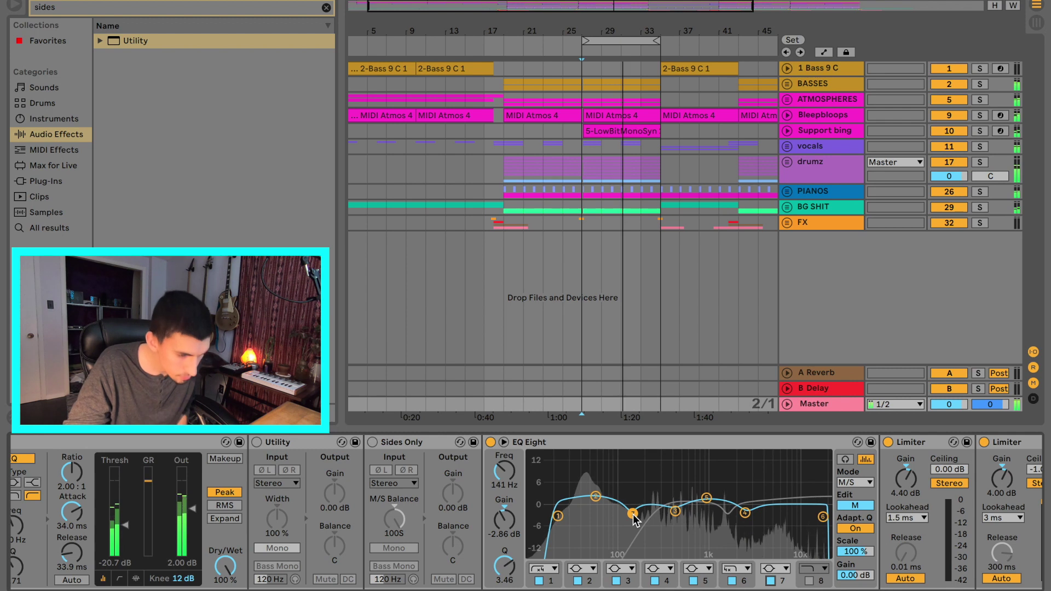
{"action": "left_click_drag", "start_coordinate": [506, 569], "coordinate": [508, 575]}
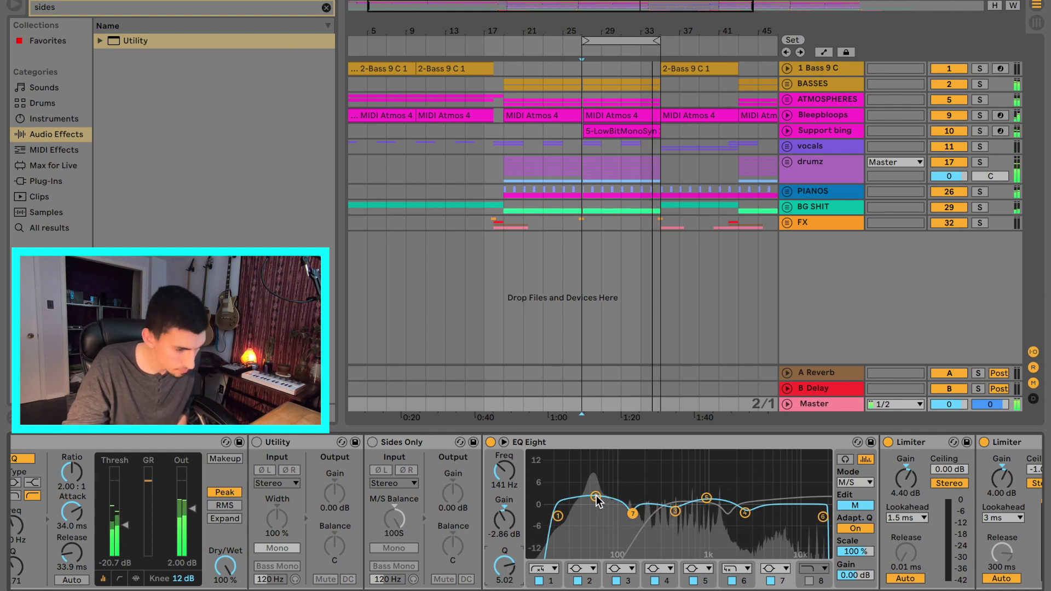
{"action": "left_click_drag", "start_coordinate": [599, 502], "coordinate": [604, 500]}
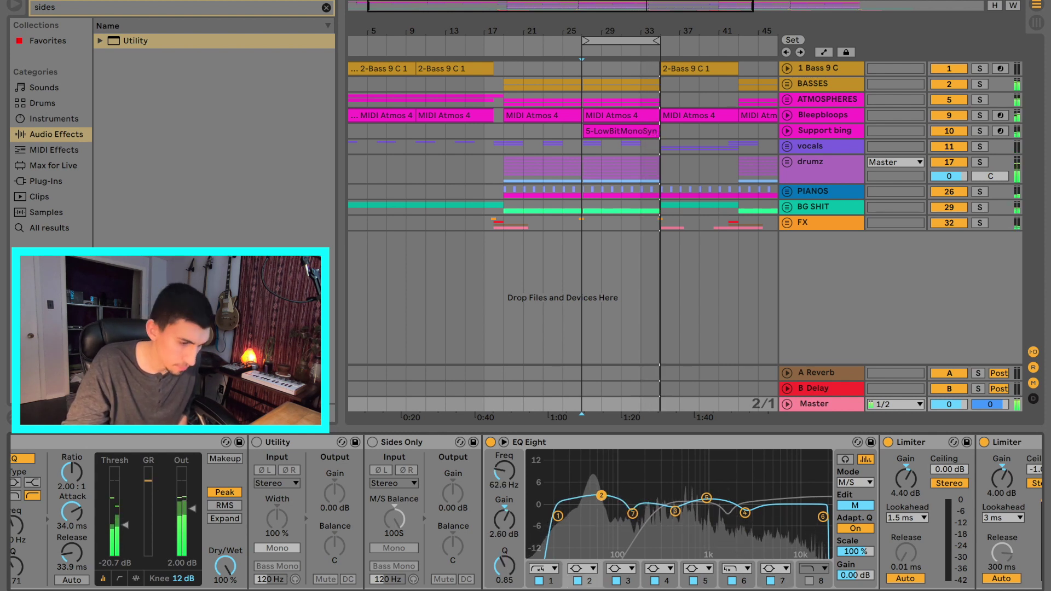